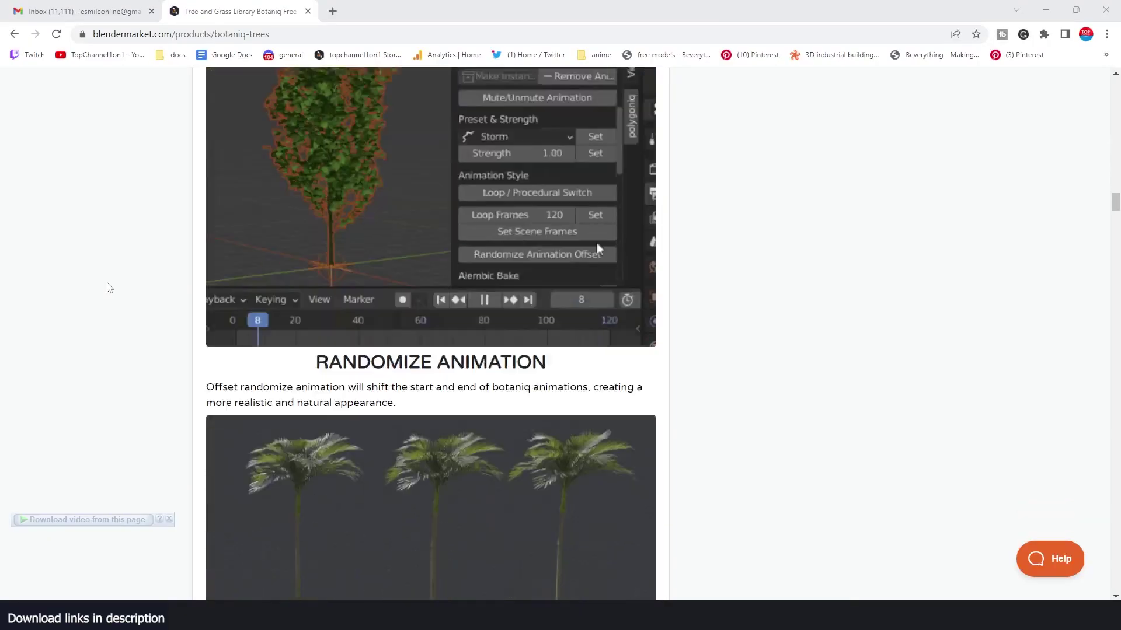
scroll(107, 287, down, 3)
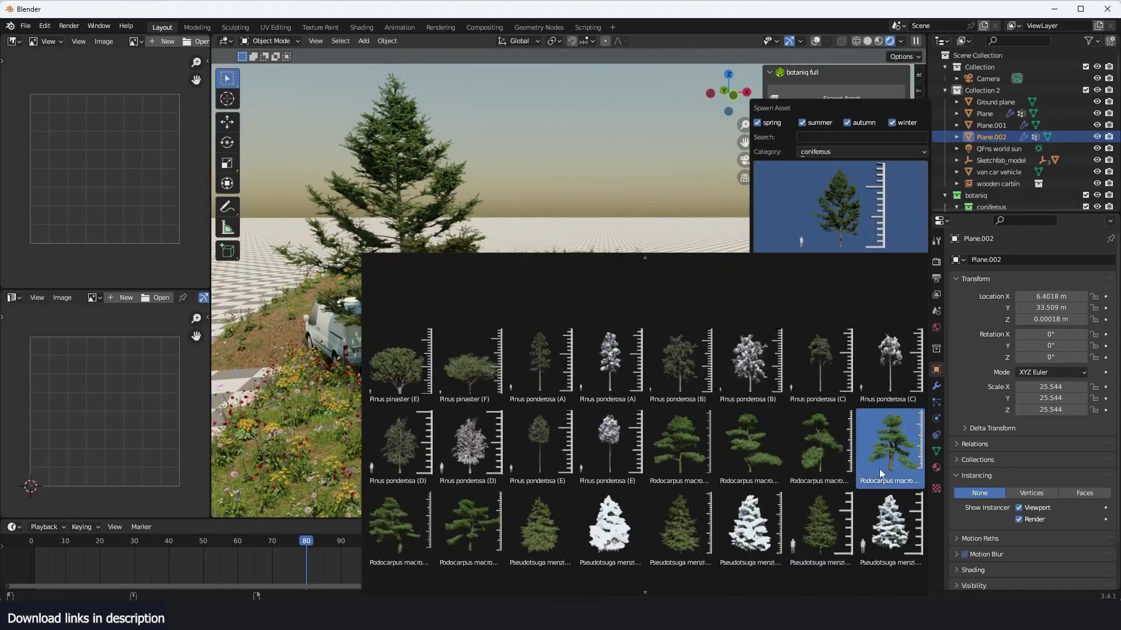
Step: Spawn a Podocarpus tree from the coniferous category, then move it into place and scale it up in the cabin scene
click(880, 474)
click(840, 295)
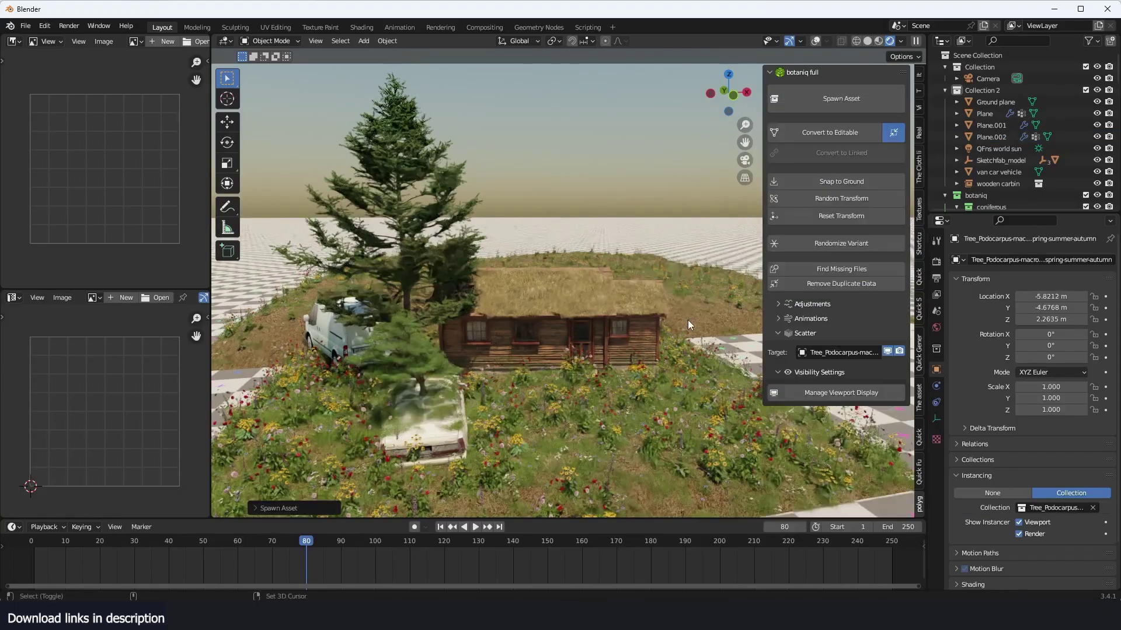
key(g)
click(680, 306)
key(s)
click(689, 280)
middle_drag(657, 280, 657, 214)
Step: Remove the Shrinkwrap modifier from the plane that scatters weeds on the cabin roof
click(504, 357)
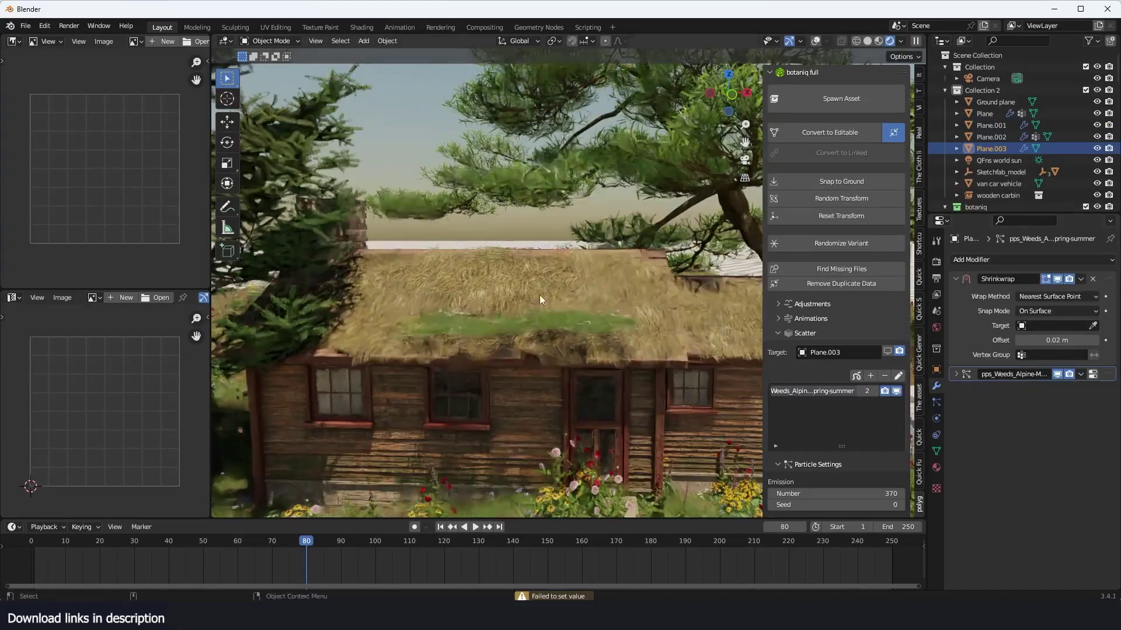
middle_drag(540, 300, 513, 309)
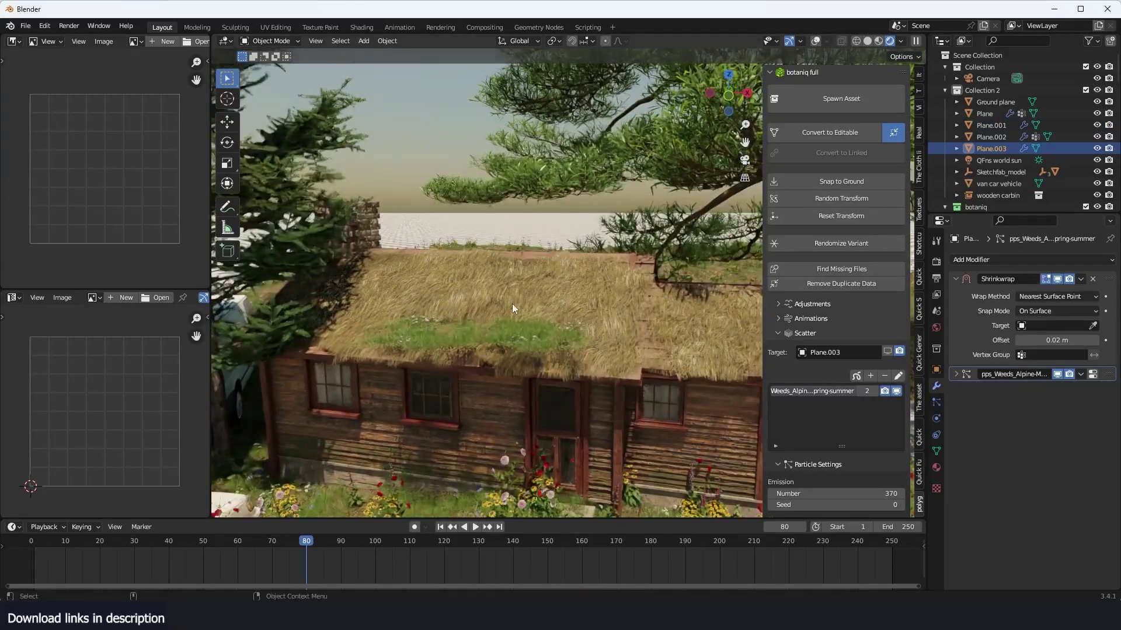
click(1093, 278)
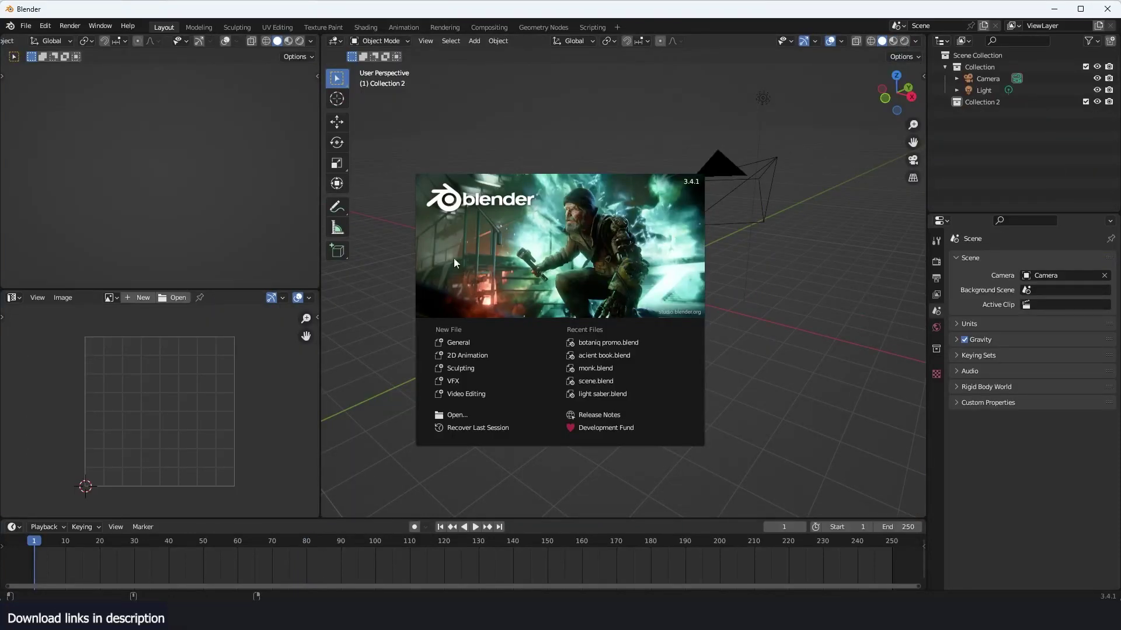
Step: View the add-on install file browser from the preferences, cancel it, and search the add-ons for "bota"
click(632, 79)
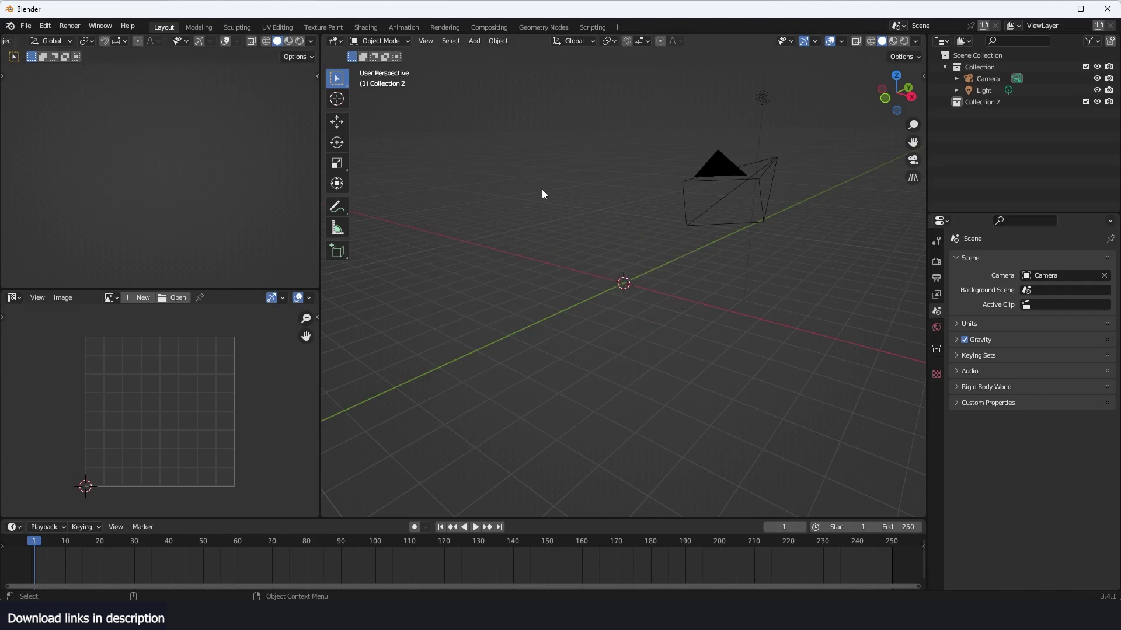
click(45, 26)
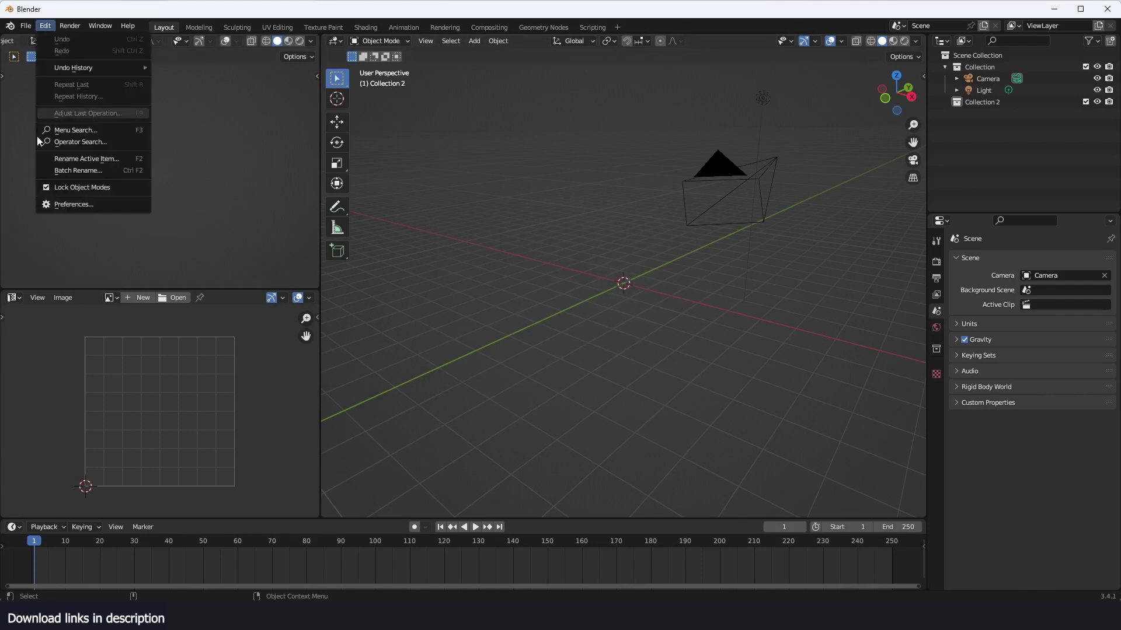
click(73, 204)
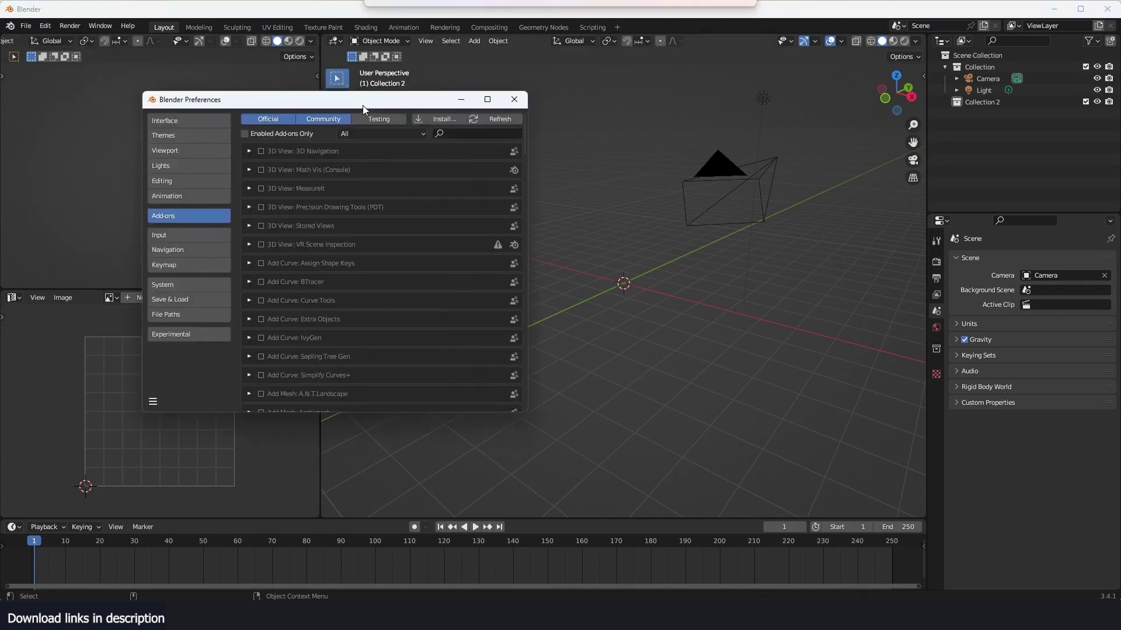
click(436, 119)
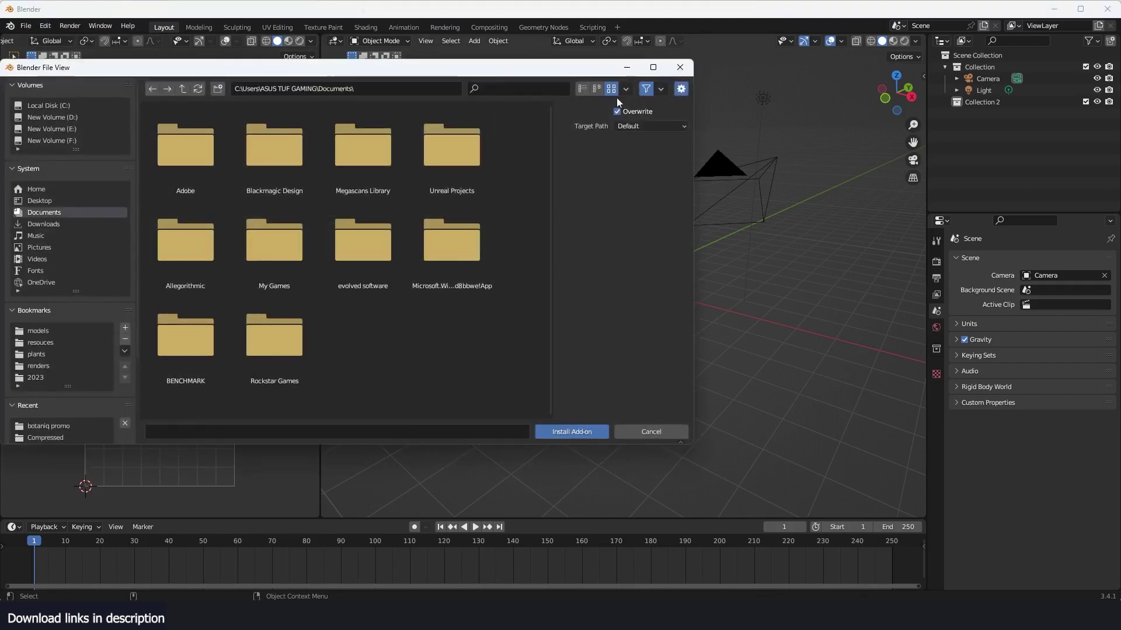
click(630, 435)
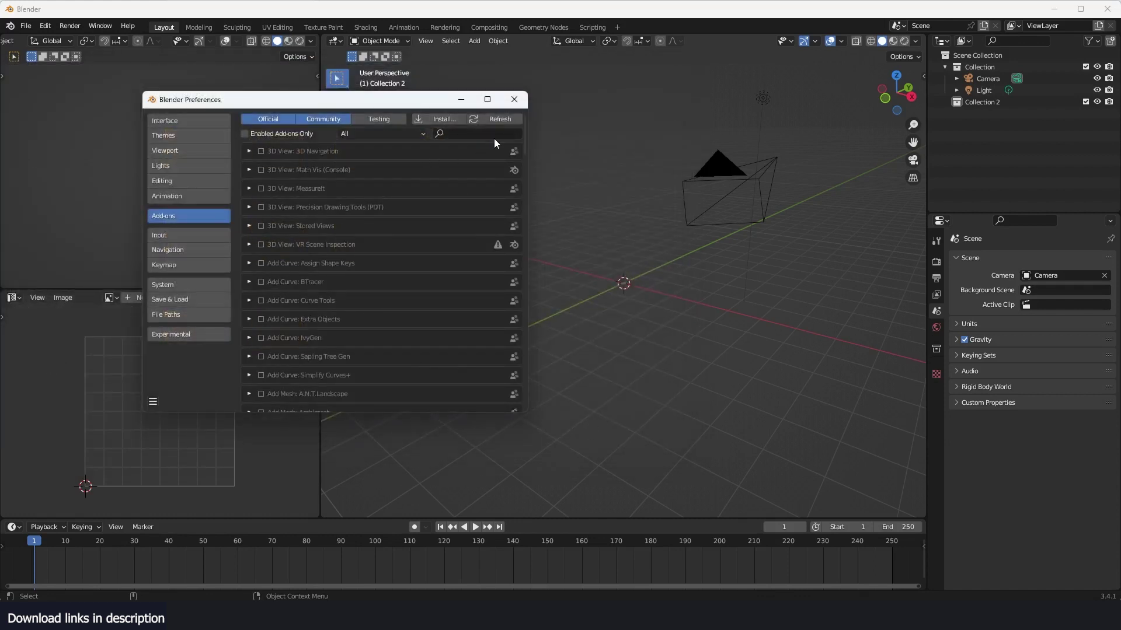
text(bota)
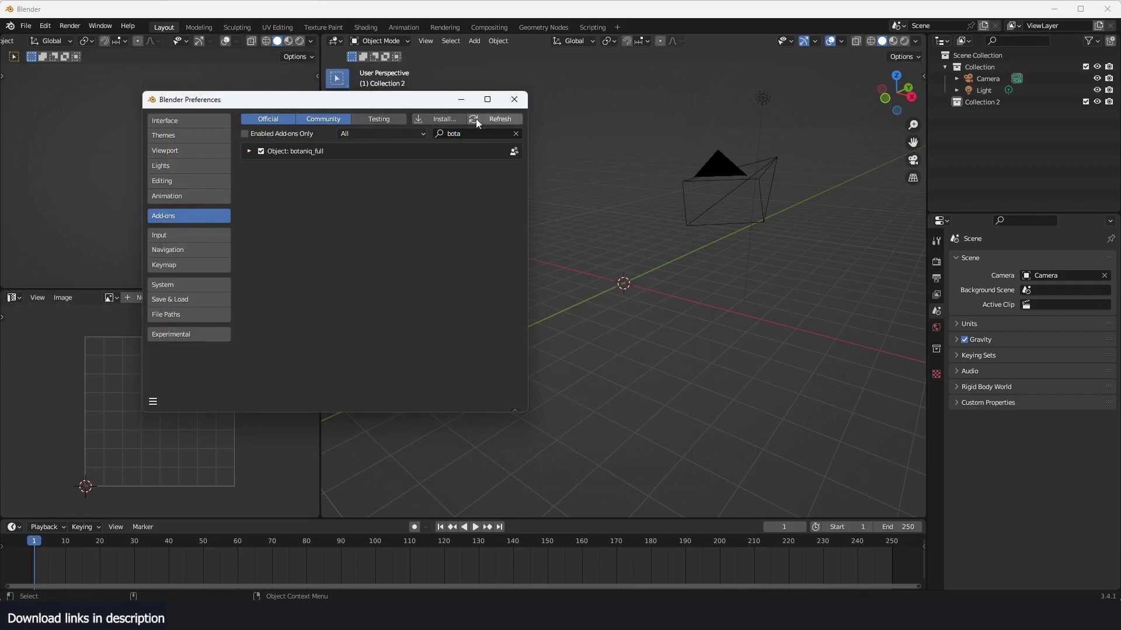
click(505, 104)
Step: Show the botaniq full add-on's tools in the 3D viewport
key(n)
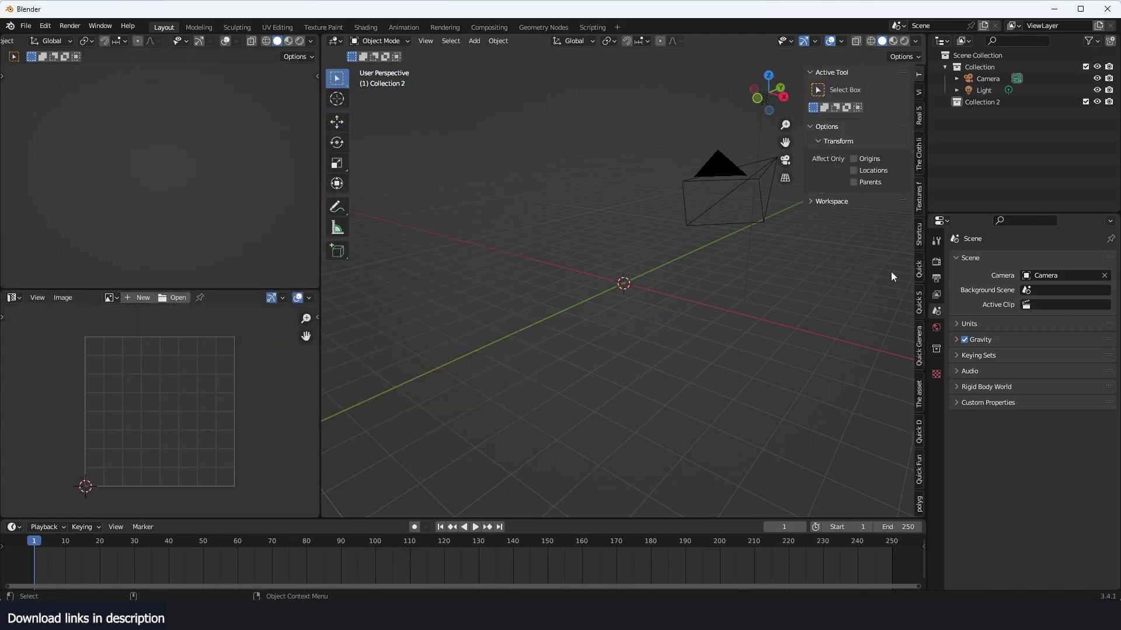
click(918, 514)
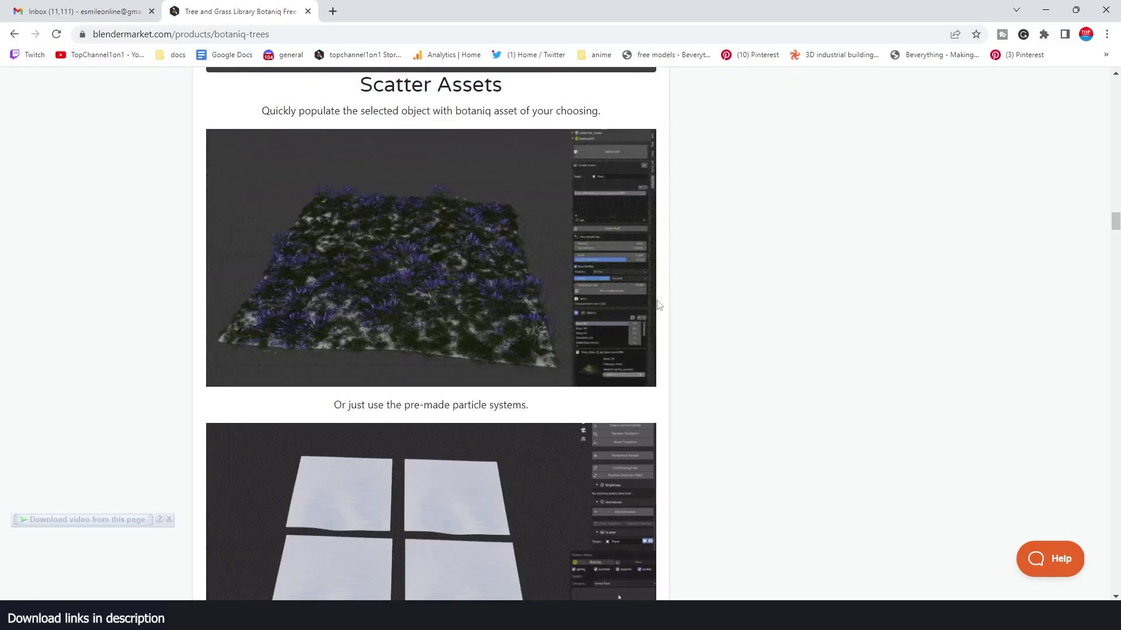
Step: Examine the botaniq product page on Blender Market for its scatter features, plant categories, release log and license variants
scroll(658, 305, down, 20)
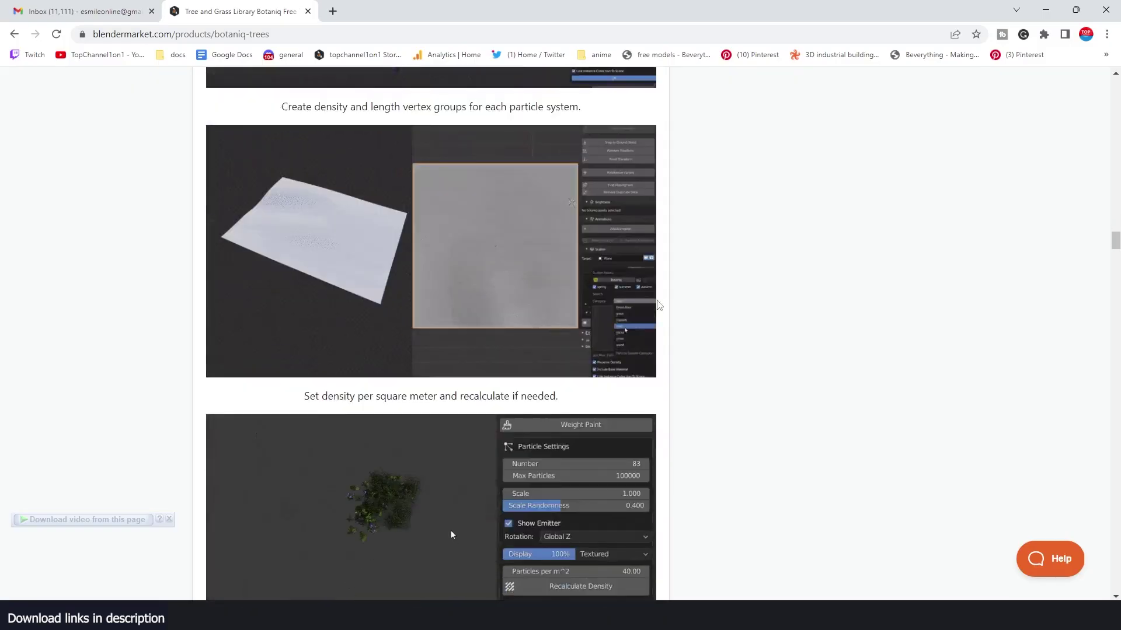
scroll(658, 305, down, 20)
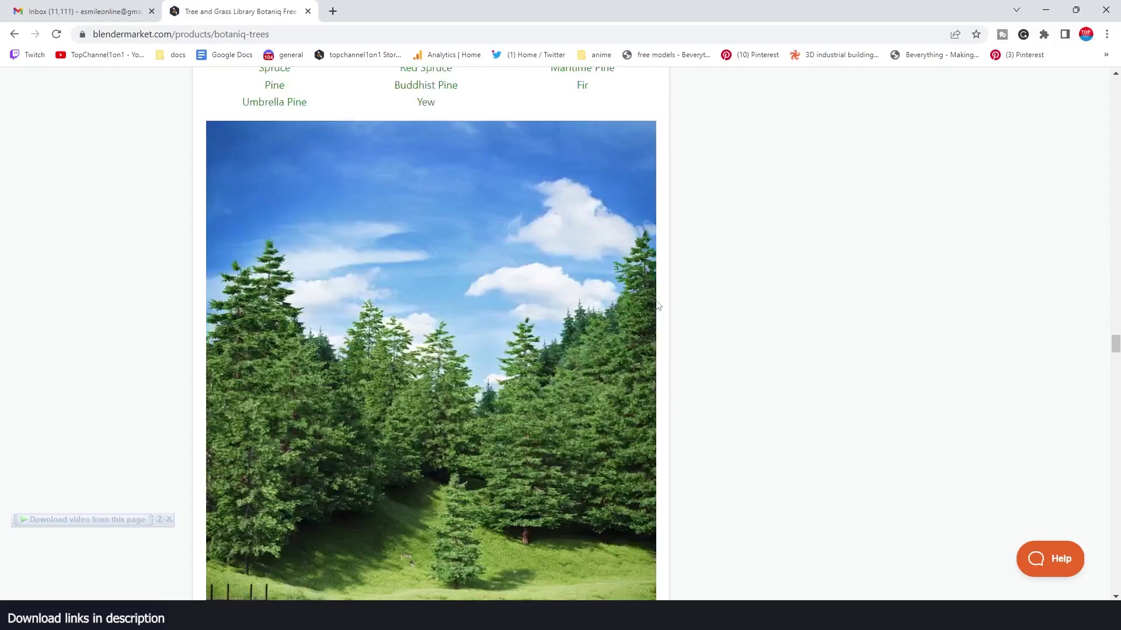
scroll(657, 306, down, 20)
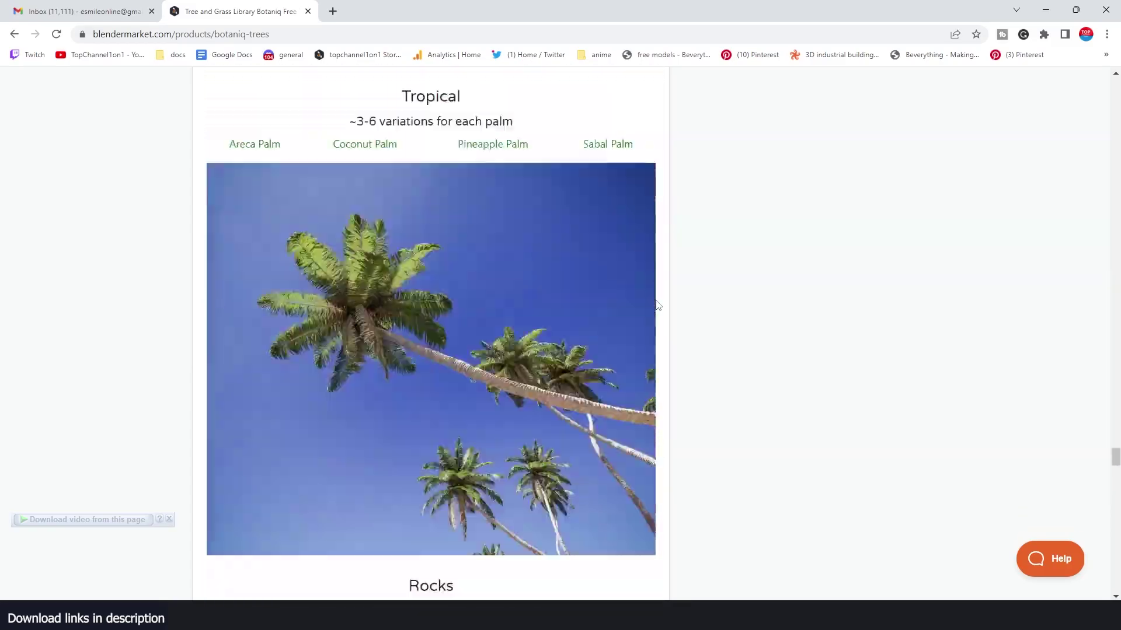
scroll(657, 305, down, 3)
scroll(658, 305, up, 20)
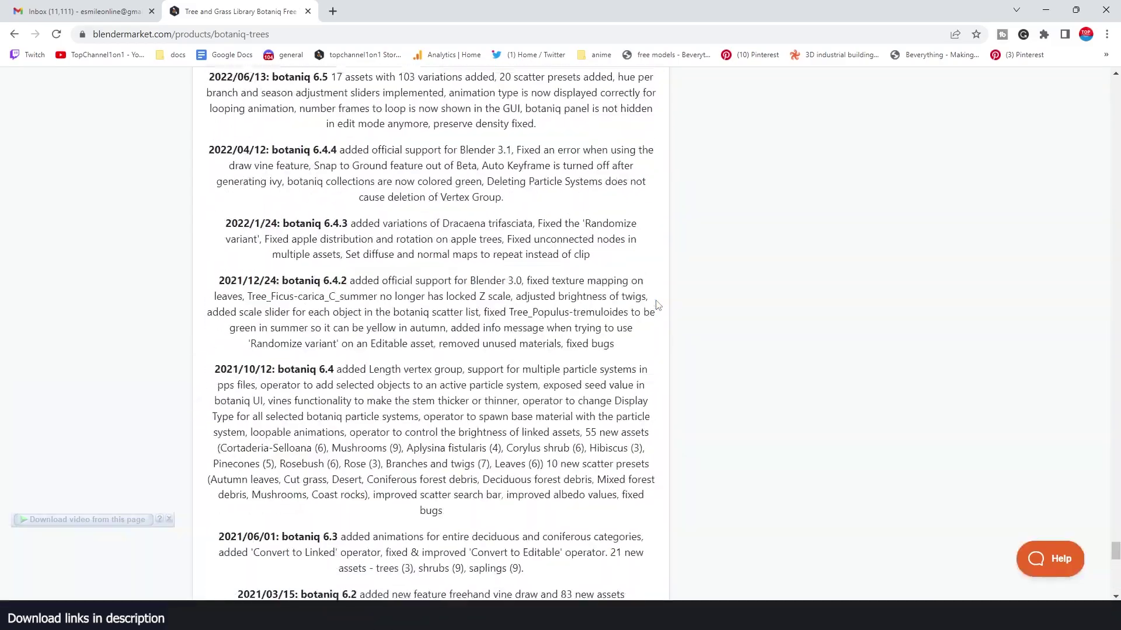
scroll(658, 305, up, 20)
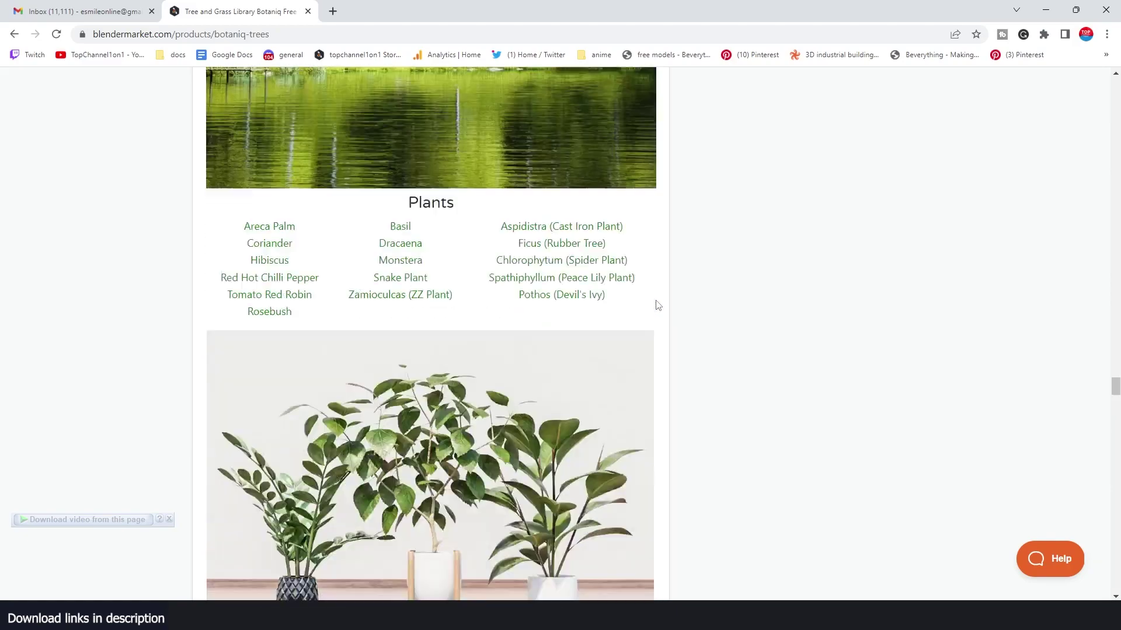
scroll(658, 306, up, 15)
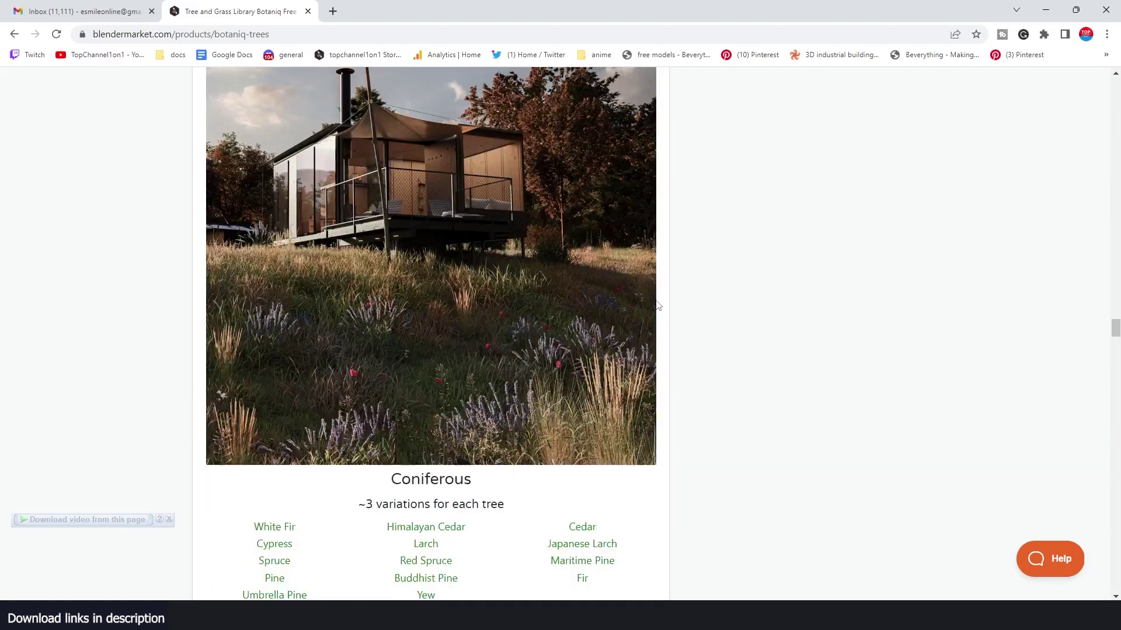
scroll(658, 305, up, 15)
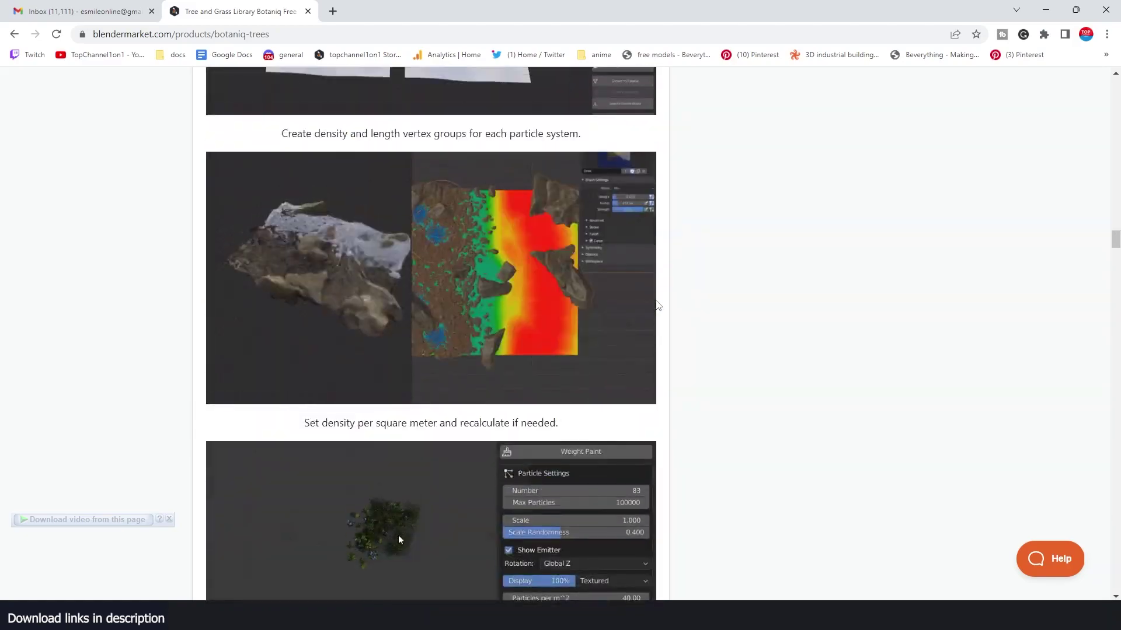
scroll(658, 305, up, 15)
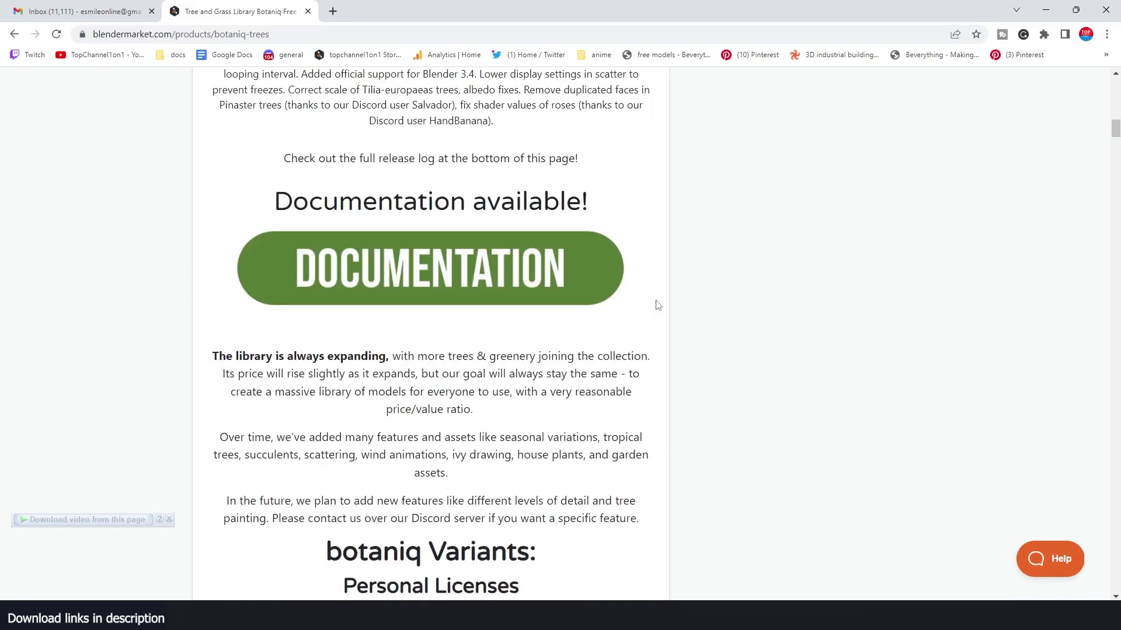
scroll(658, 305, down, 9)
scroll(658, 305, up, 2)
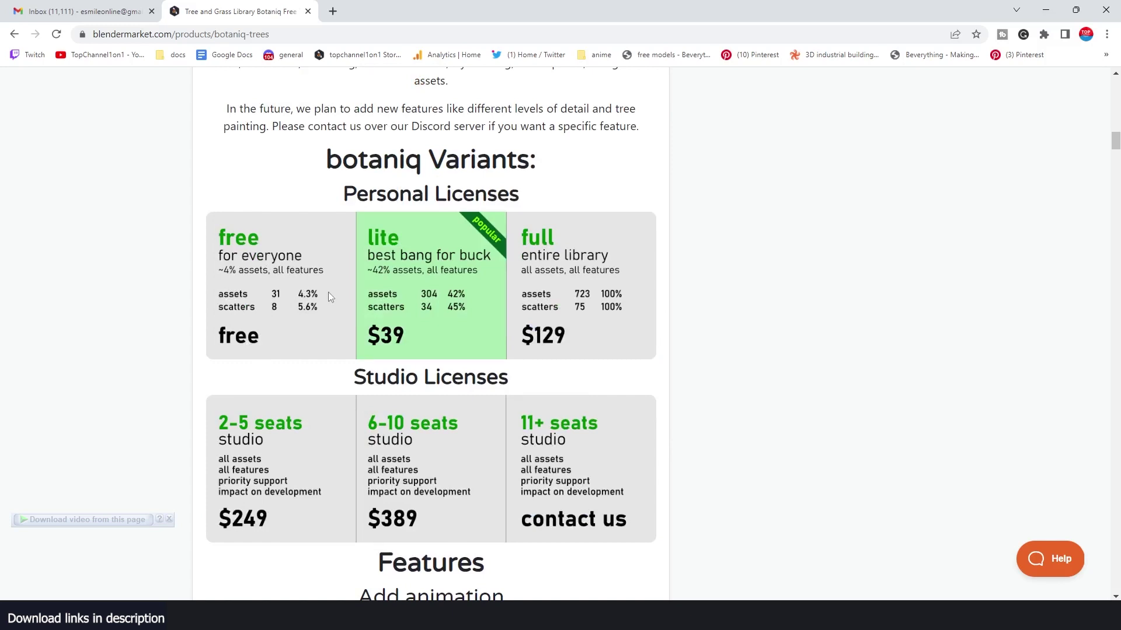
scroll(398, 294, up, 1)
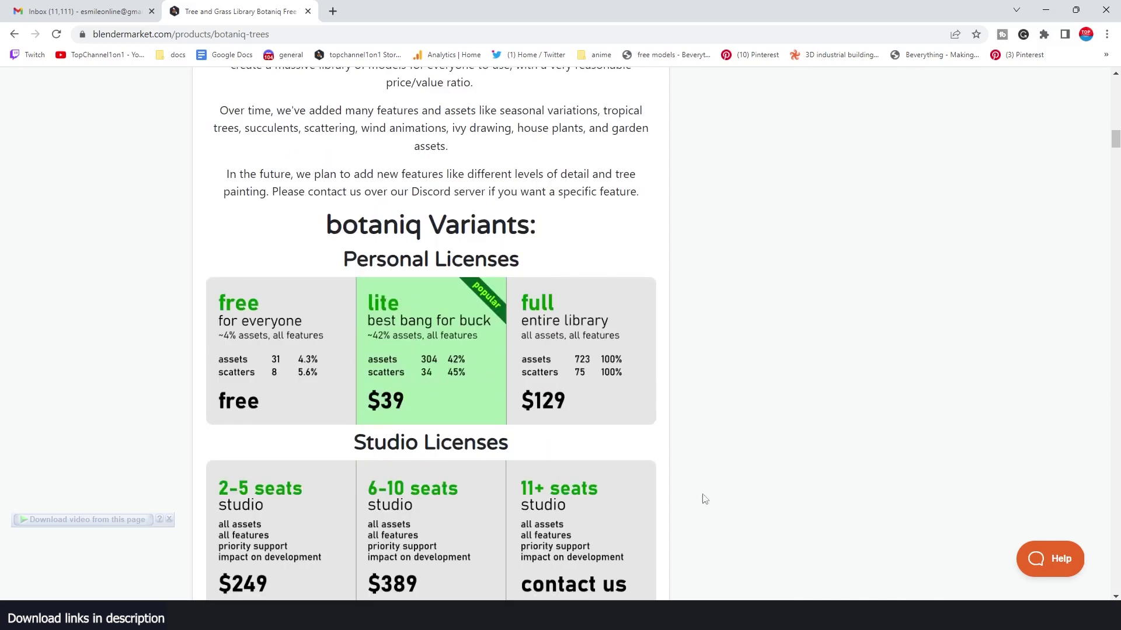
Step: Switch back to Blender and set the render engine to Cycles with GPU Compute as the device
key(alt+Tab)
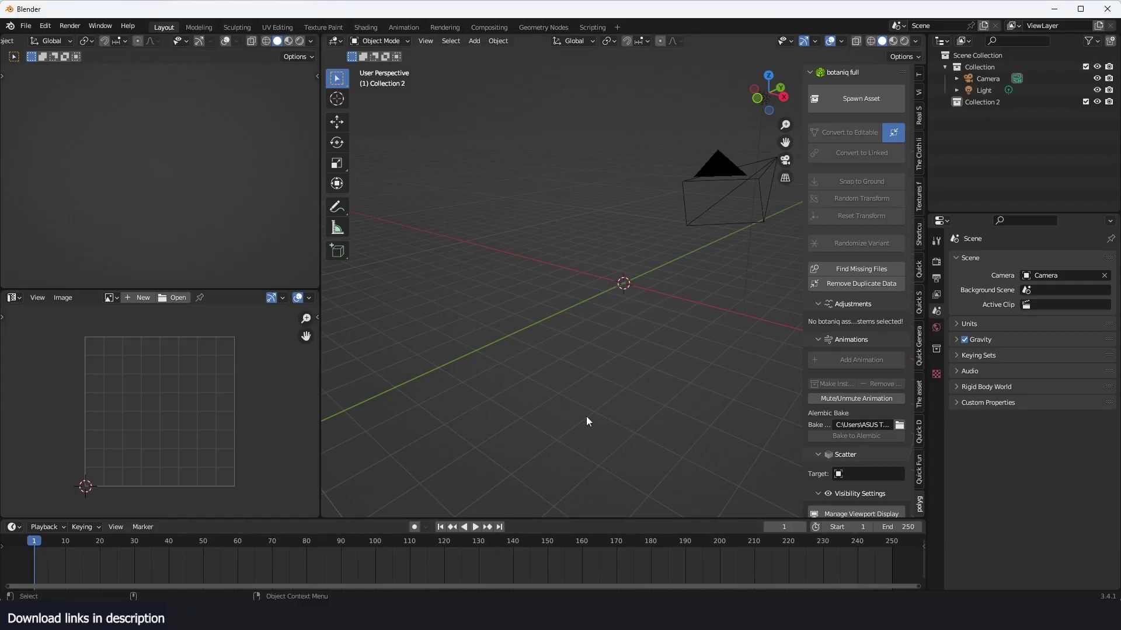
shift+middle_drag(633, 285, 584, 310)
scroll(585, 309, down, 3)
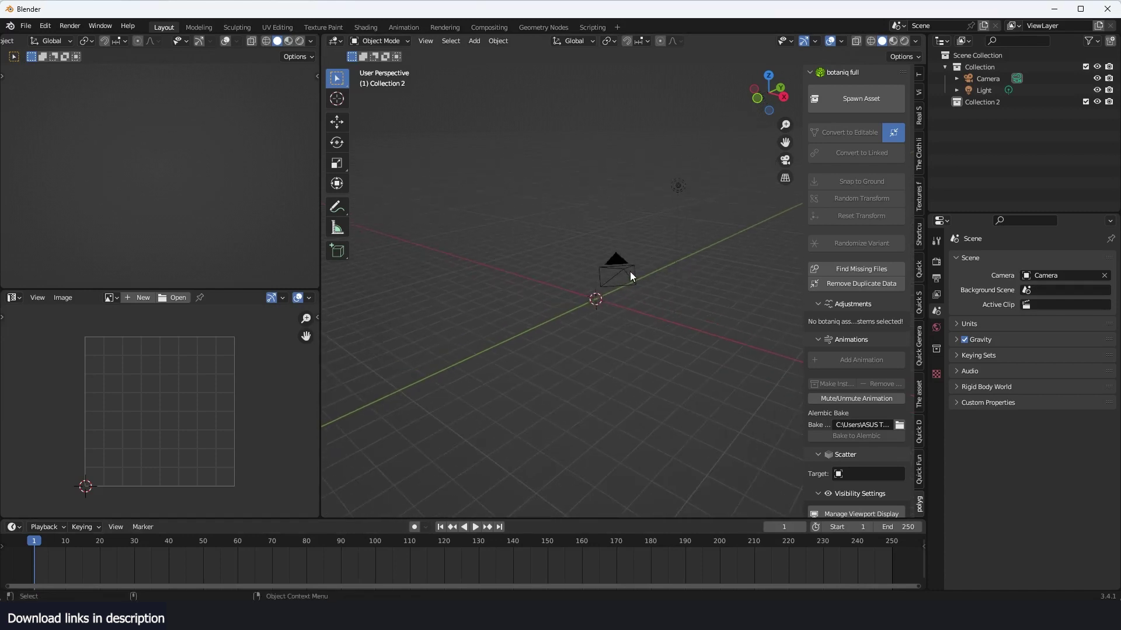
click(627, 272)
middle_drag(670, 264, 732, 261)
middle_drag(633, 264, 669, 267)
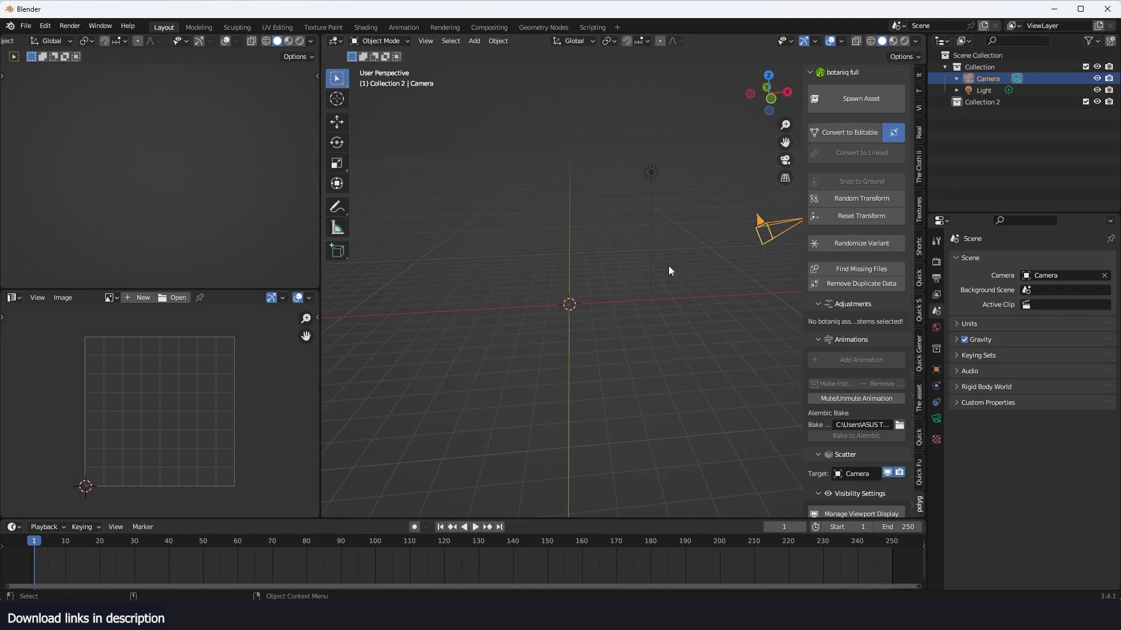
click(711, 330)
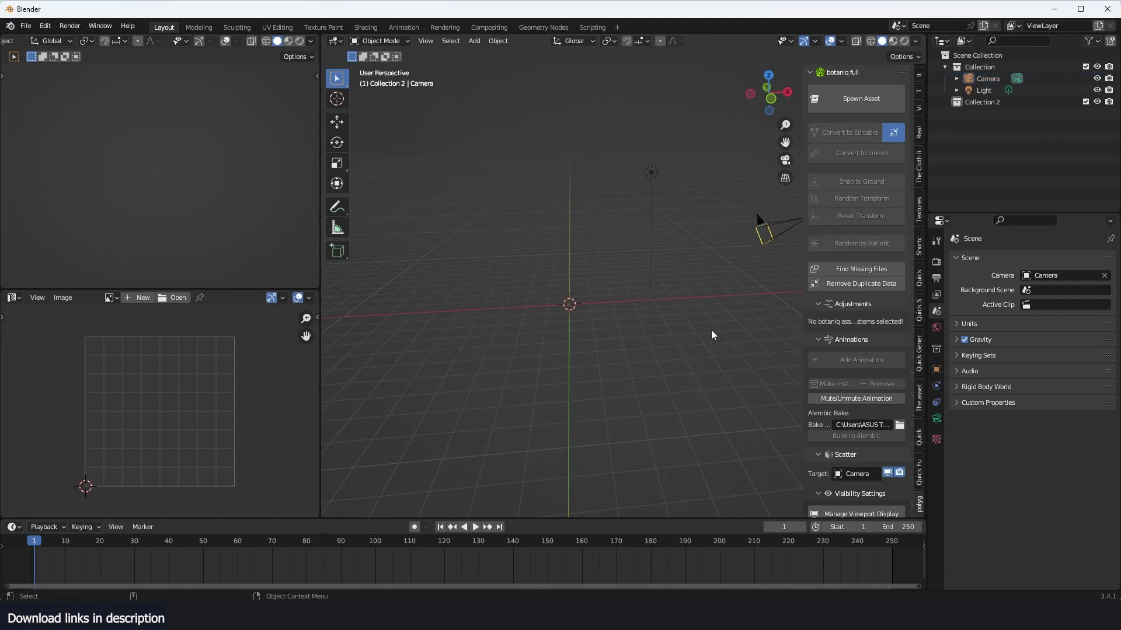
click(917, 473)
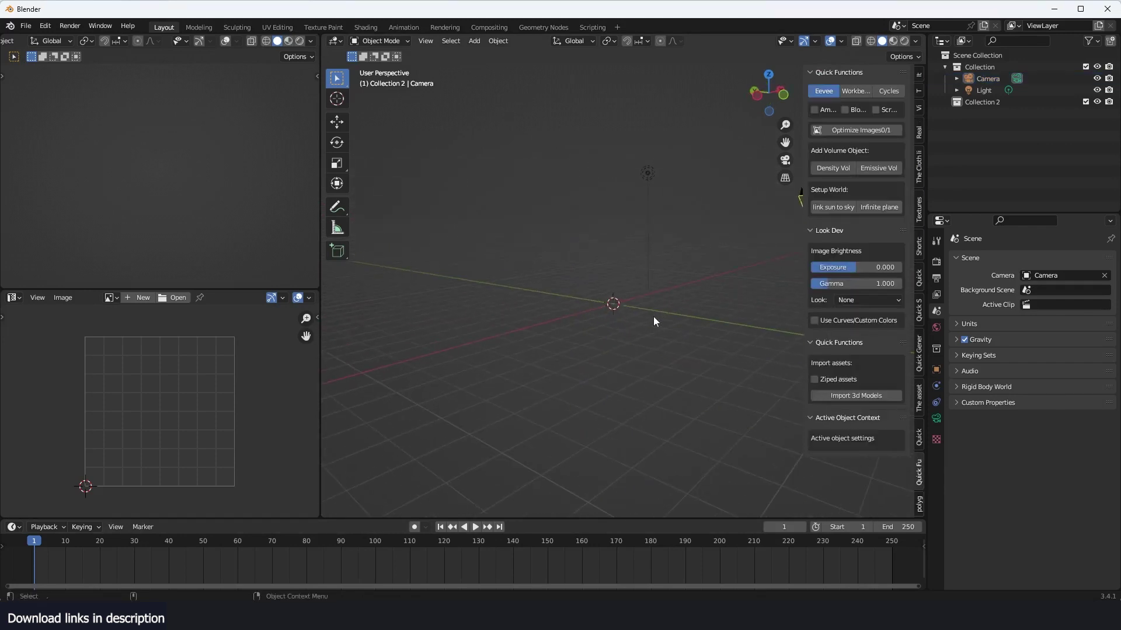
middle_drag(653, 316, 779, 232)
click(889, 92)
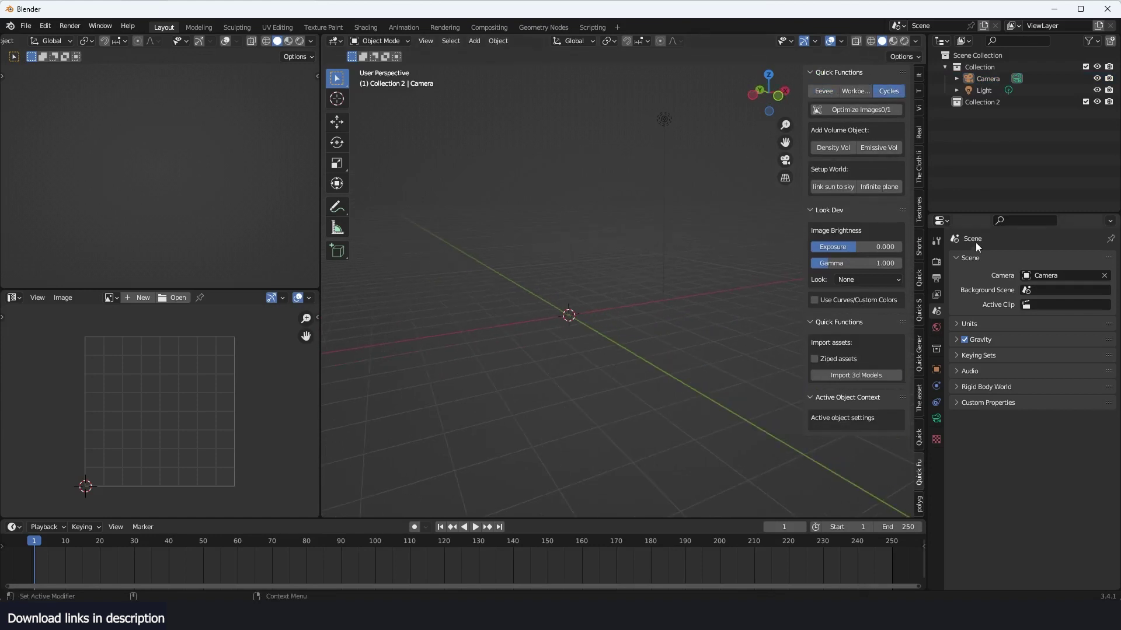
click(936, 262)
click(1050, 315)
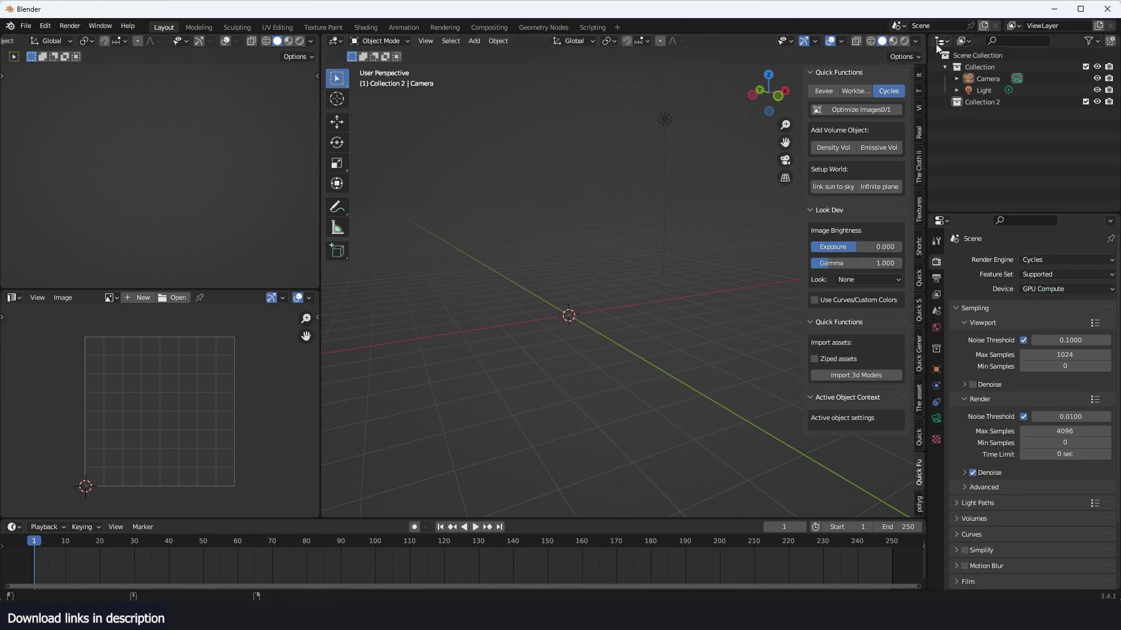
Step: Set the viewport to rendered shading and set up the world with an infinite plane and a sun linked to the sky
click(904, 42)
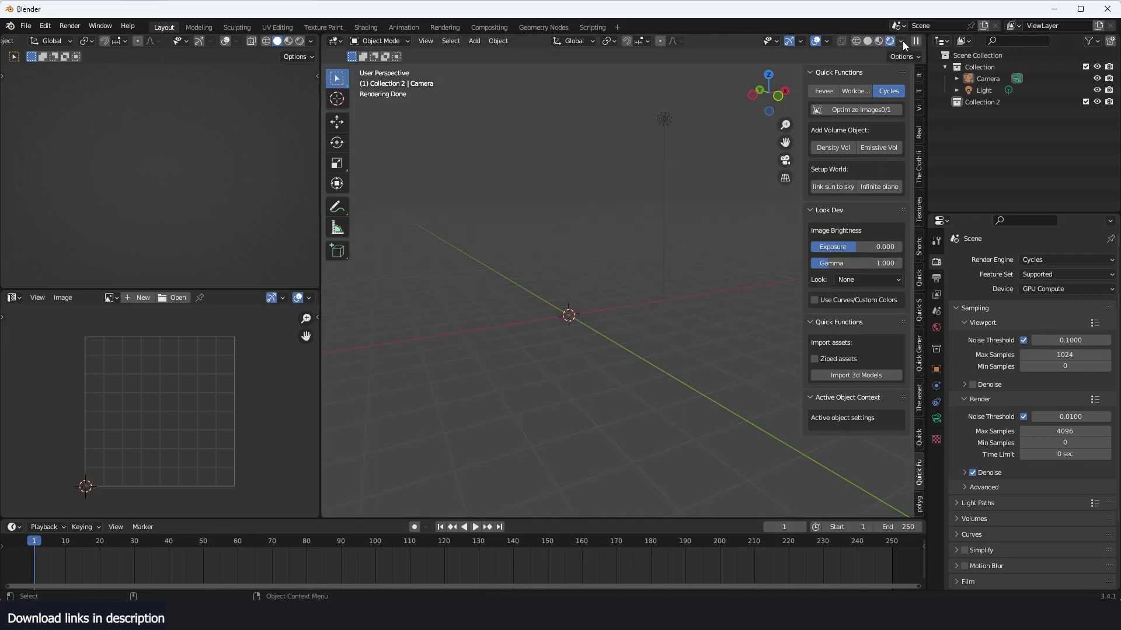
middle_drag(686, 226, 627, 228)
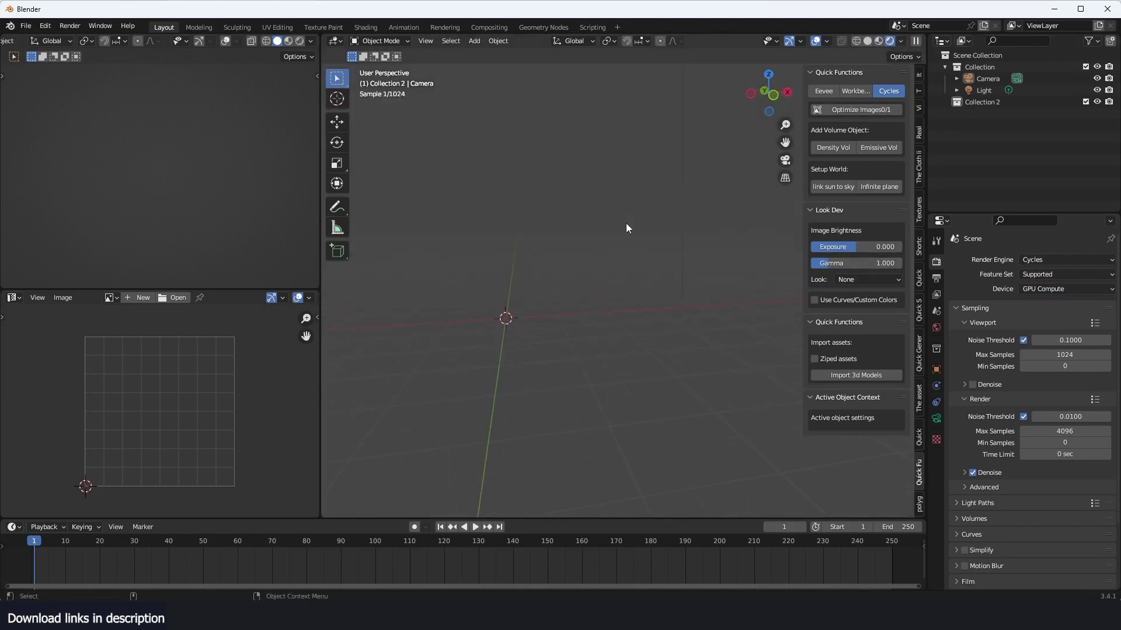
click(866, 187)
click(832, 188)
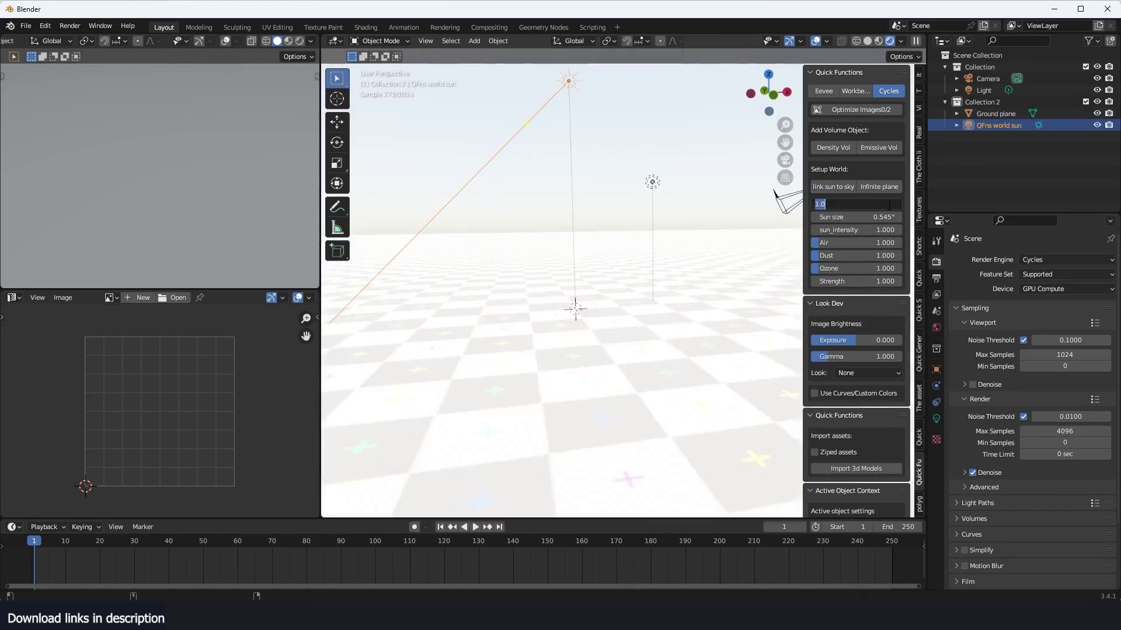
Step: Set the world's Sun Energy to 0 and its Strength to 0.1
text(0)
key(Return)
click(874, 279)
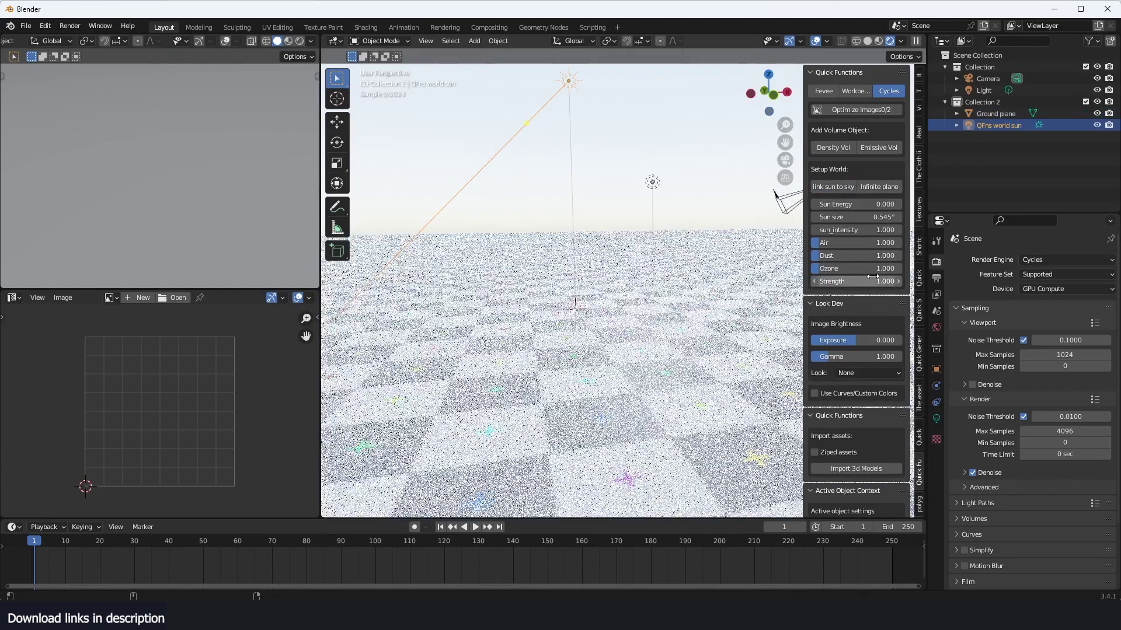
text(.1)
key(Return)
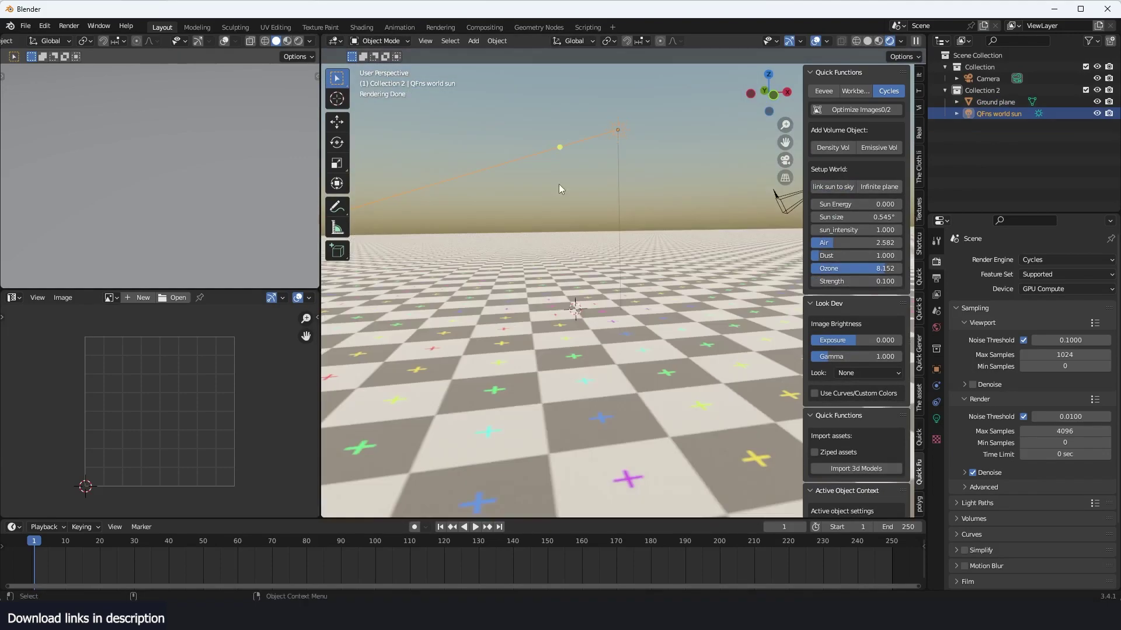
Step: Spawn the Podocarpus macrophyllus (E) spring-summer-autumn tree from botaniq's coniferous category into the botaniq collection
middle_drag(558, 184, 702, 218)
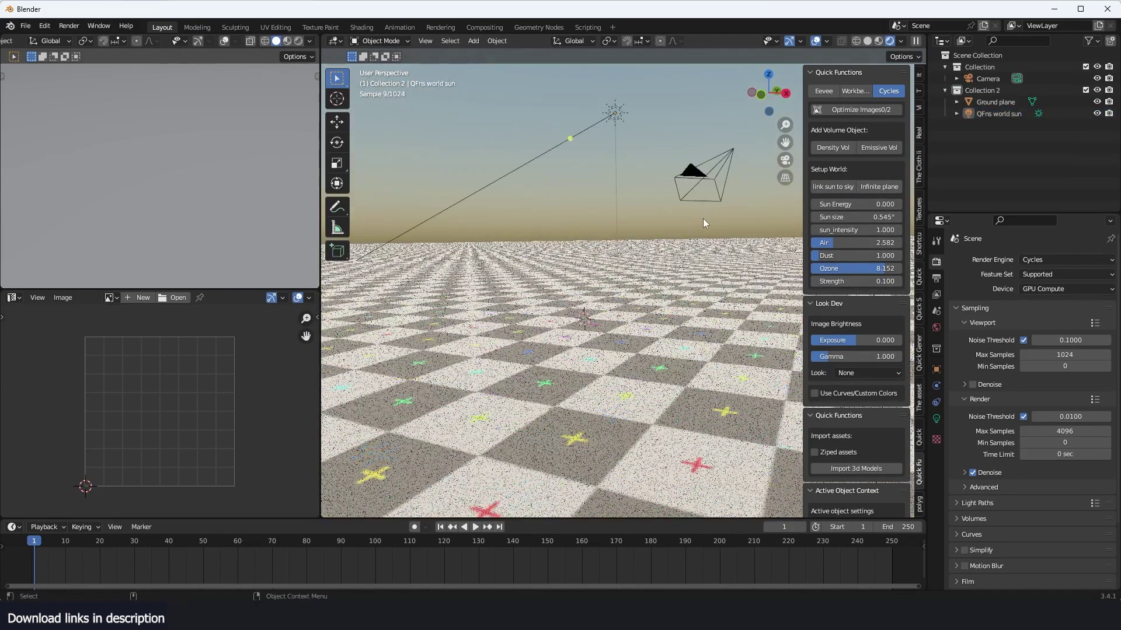
click(919, 501)
middle_drag(688, 109, 681, 245)
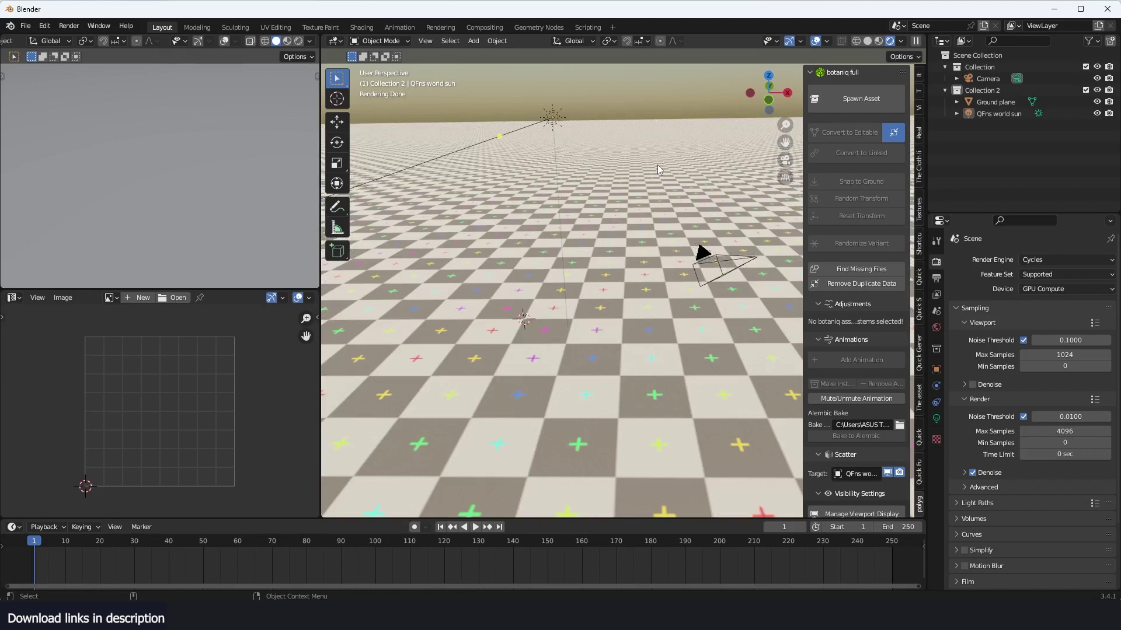
click(867, 108)
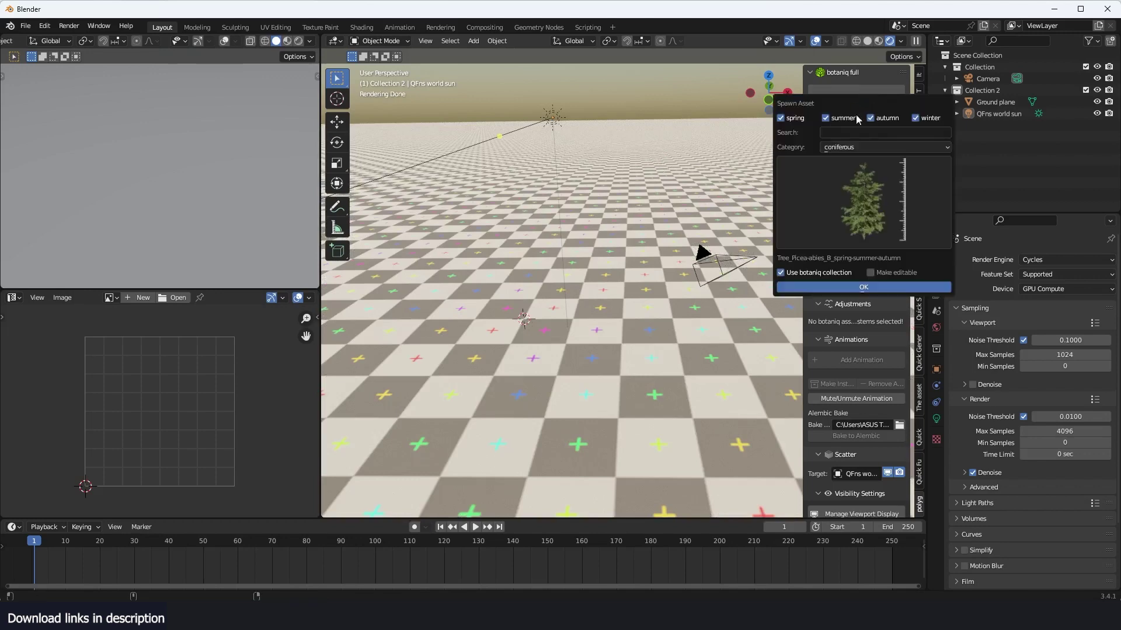
click(904, 190)
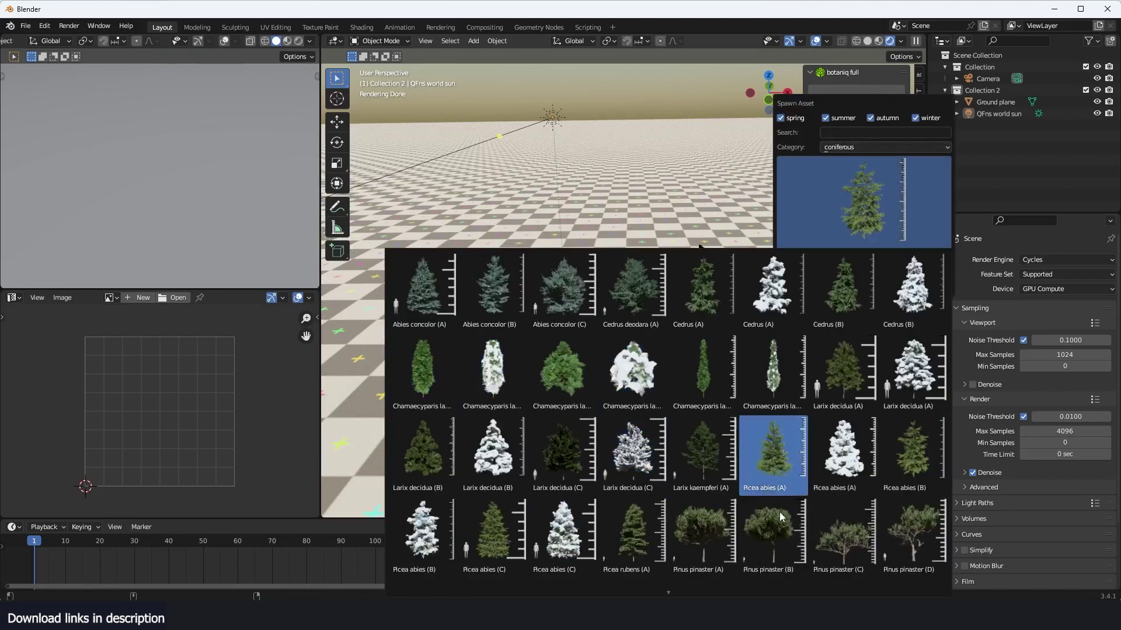
scroll(739, 587, down, 1)
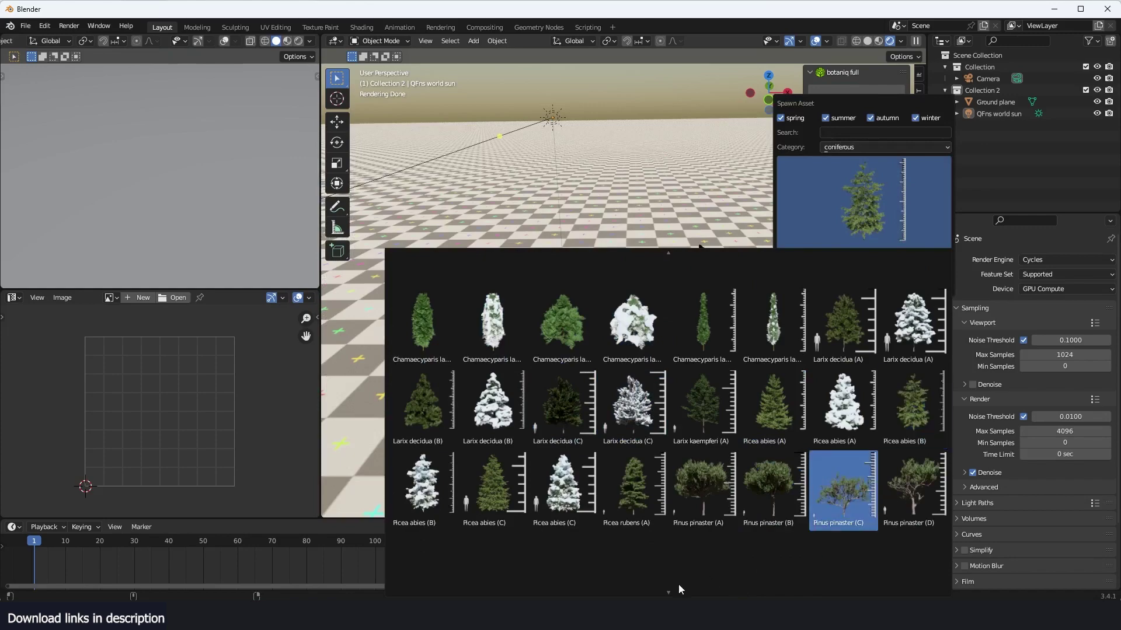
scroll(679, 587, down, 2)
click(877, 298)
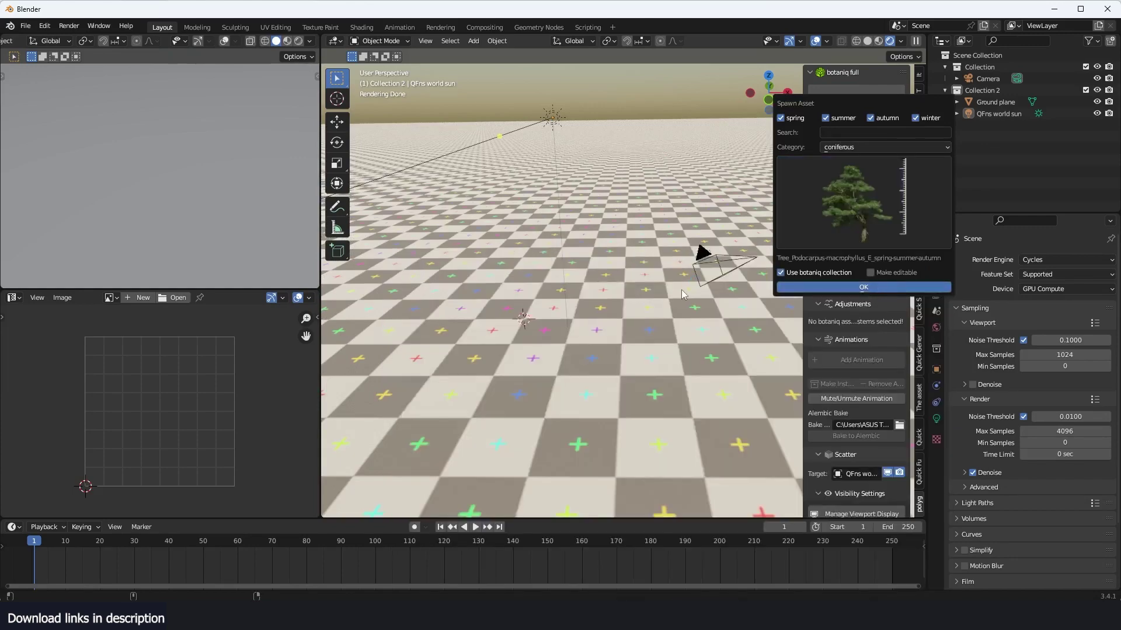
Step: Scale up the spawned tree uniformly to about 1.4 times its size
middle_drag(683, 294, 682, 269)
scroll(681, 269, up, 2)
shift+middle_drag(682, 269, 726, 258)
key(s)
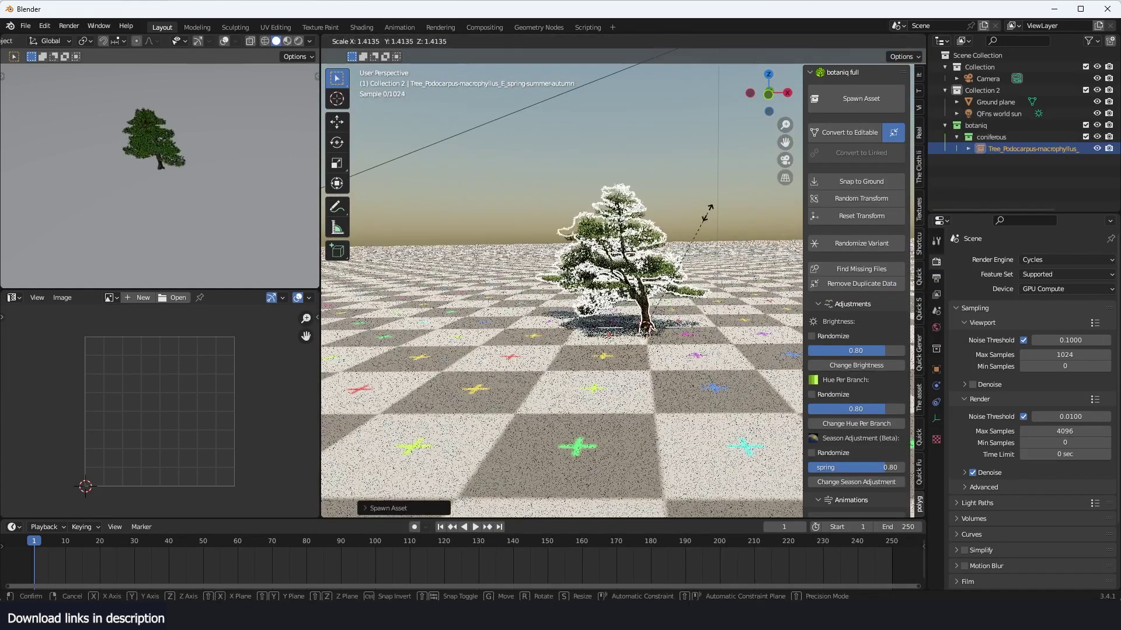
click(707, 213)
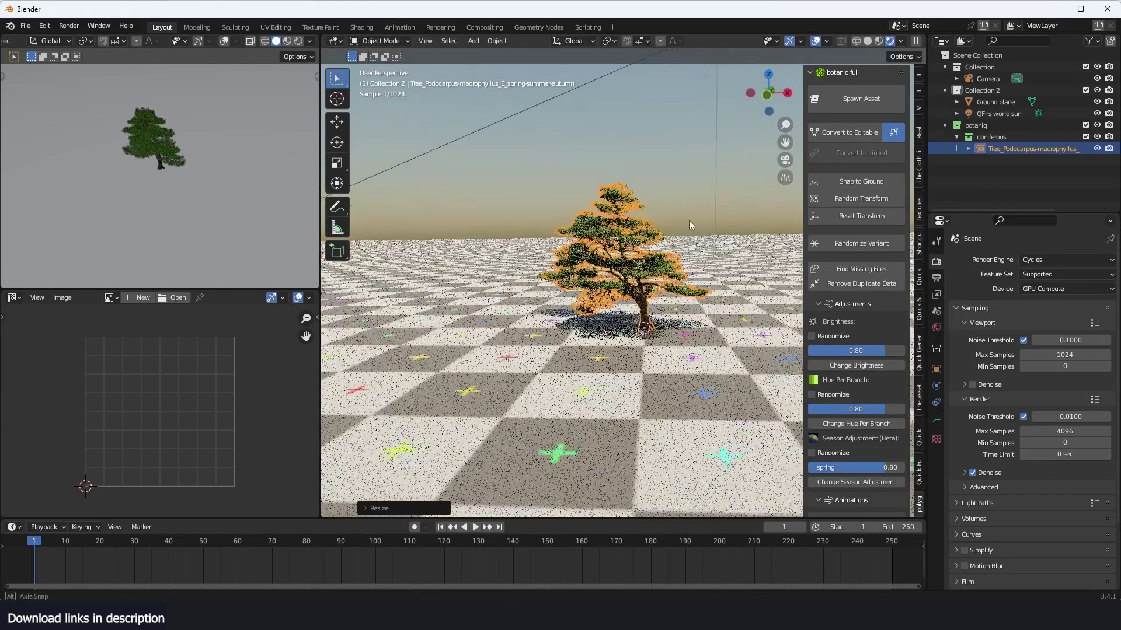
Step: Enable denoising for the viewport render and inspect the tree's foliage up close
scroll(660, 258, up, 7)
click(638, 245)
middle_drag(579, 342, 678, 350)
scroll(677, 349, up, 3)
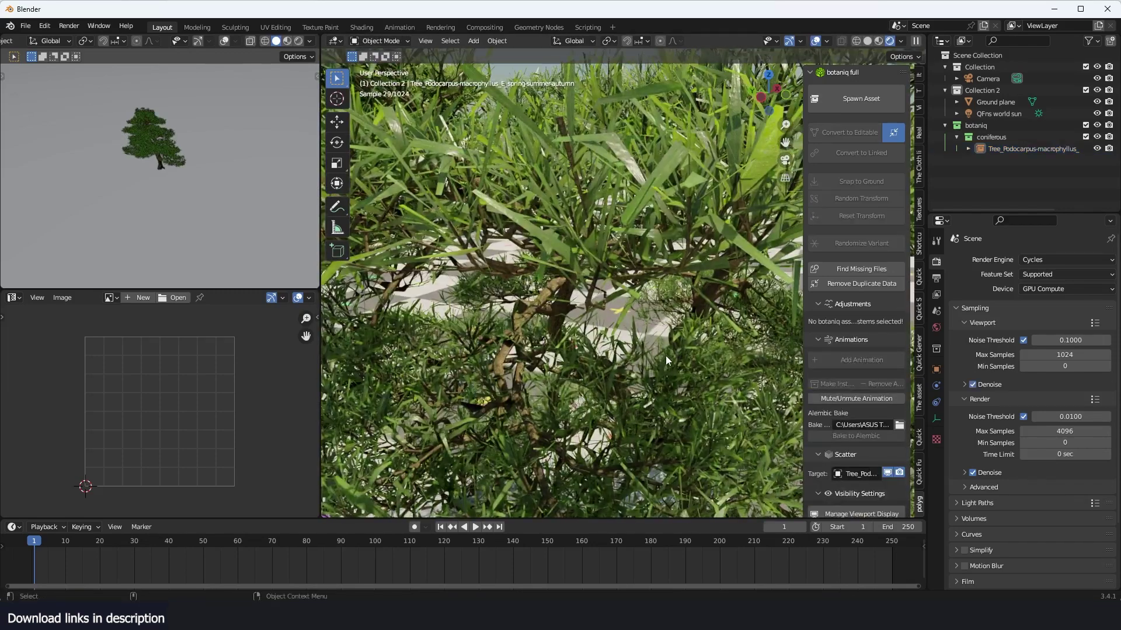
scroll(667, 360, down, 6)
middle_drag(635, 297, 608, 275)
Step: Select the tree and randomize its botaniq variant several times, viewing the result from different sides
click(521, 229)
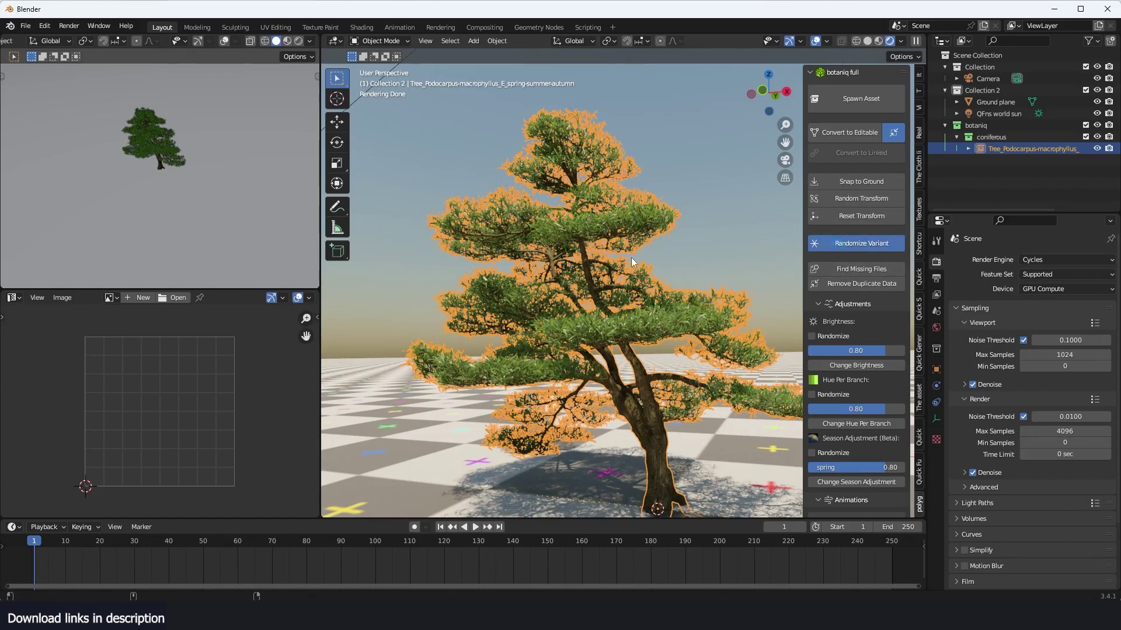
middle_drag(632, 258, 857, 301)
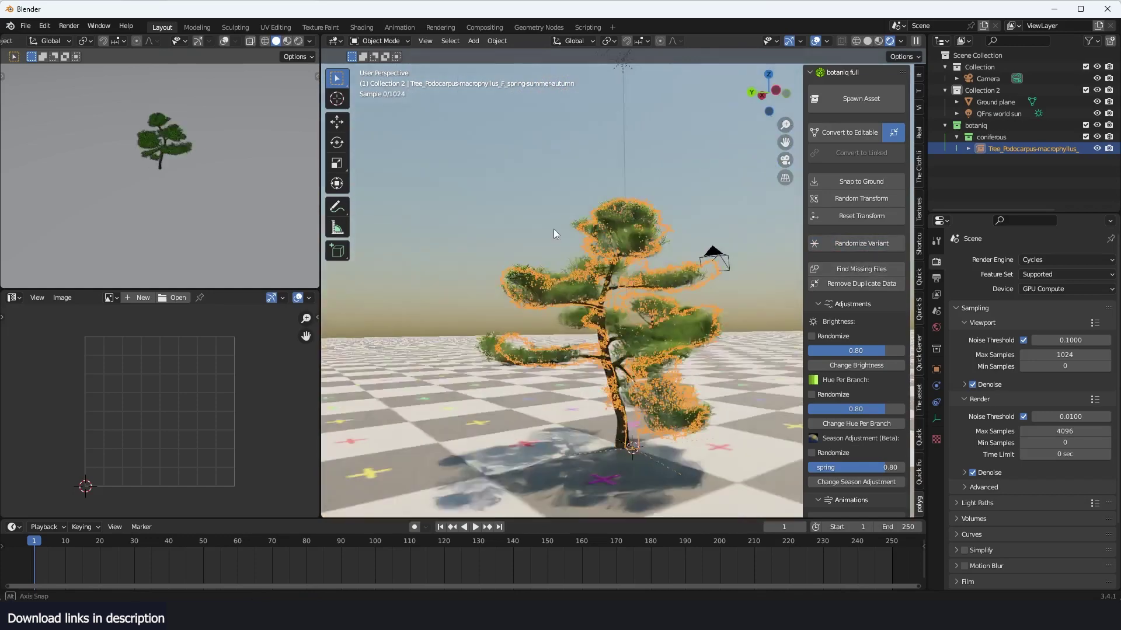
middle_drag(554, 229, 589, 231)
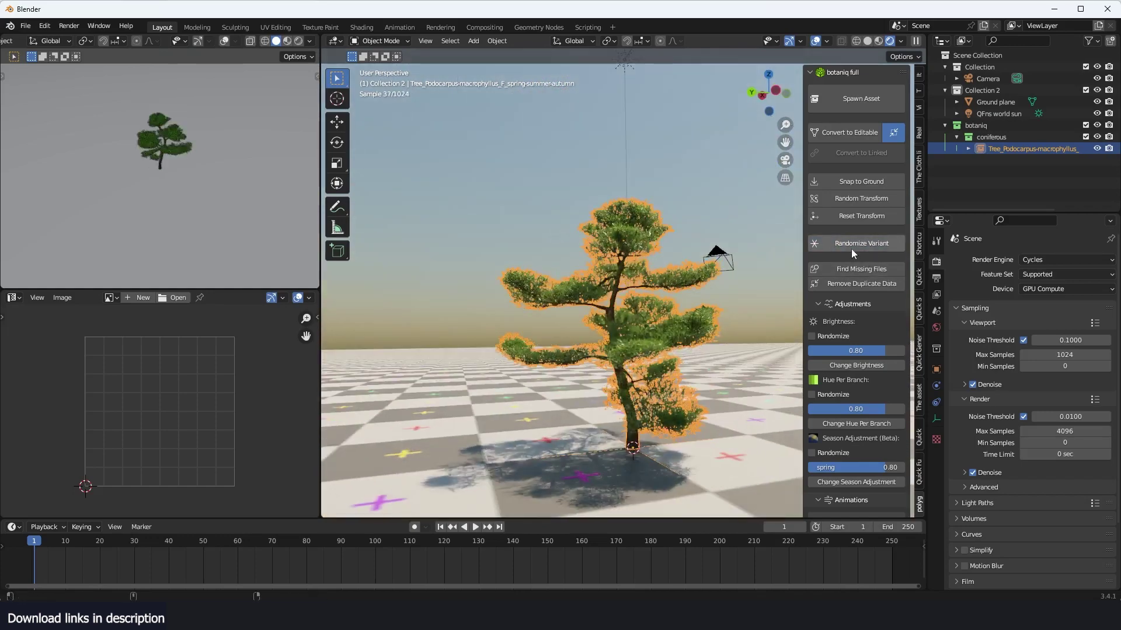
click(854, 248)
click(885, 248)
Step: Hide the viewport overlays and enable randomization of the tree's brightness (0.46 to 0.57) and hue per branch (0.95 to 0.62)
mouse_move(639, 265)
middle_down()
mouse_move(593, 268)
mouse_move(752, 277)
mouse_move(689, 284)
mouse_move(766, 292)
mouse_move(601, 270)
mouse_move(570, 307)
mouse_move(711, 310)
mouse_move(647, 286)
middle_up()
click(676, 284)
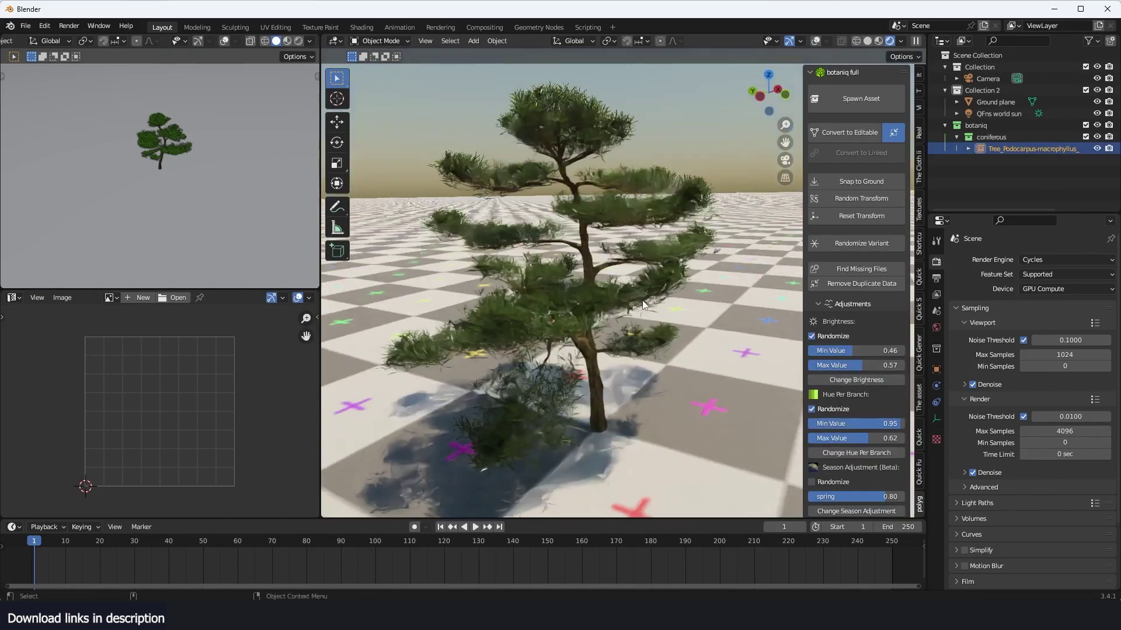
middle_drag(642, 300, 589, 292)
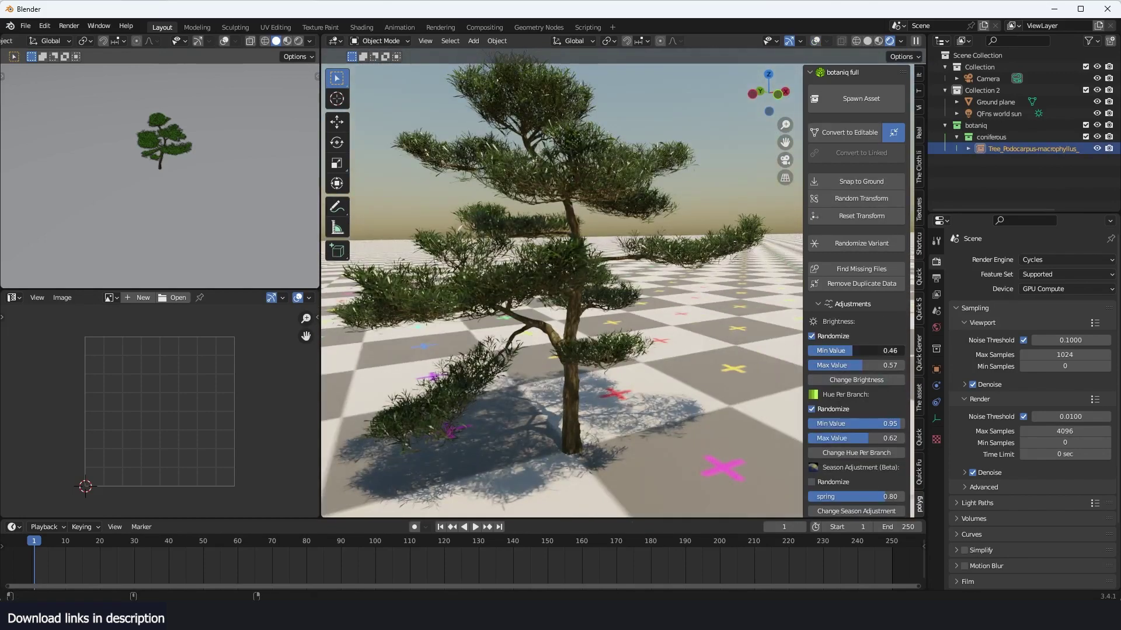
Step: Apply a random brightness range of 0.10 to 0.21 to the tree, followed by a range of 0.61 to 0.93
click(859, 380)
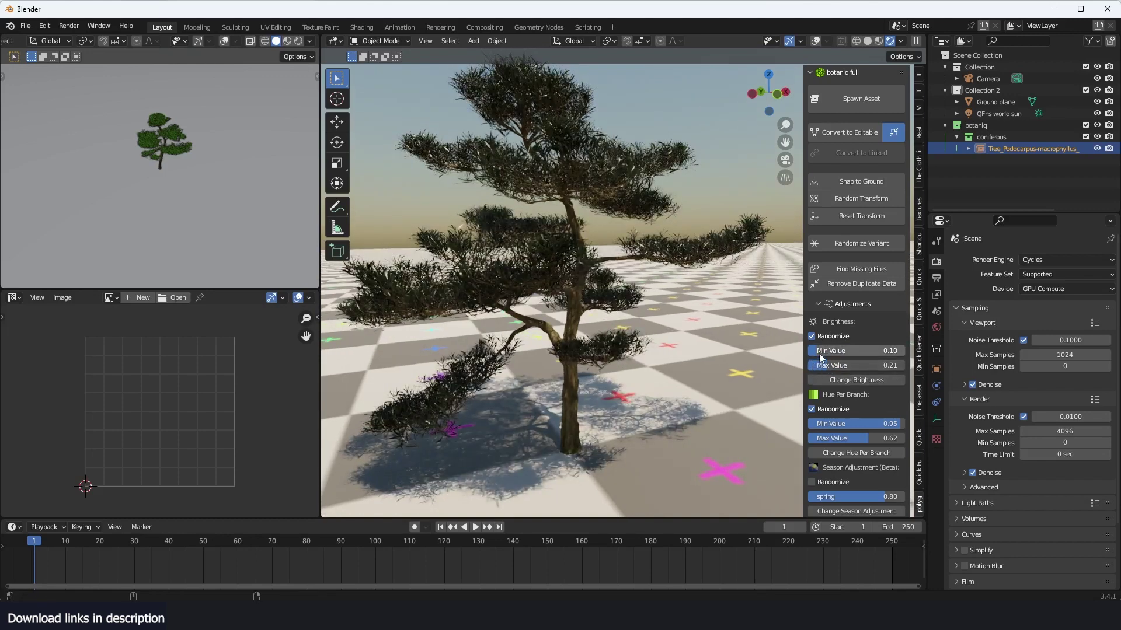
click(882, 382)
middle_drag(665, 341, 645, 353)
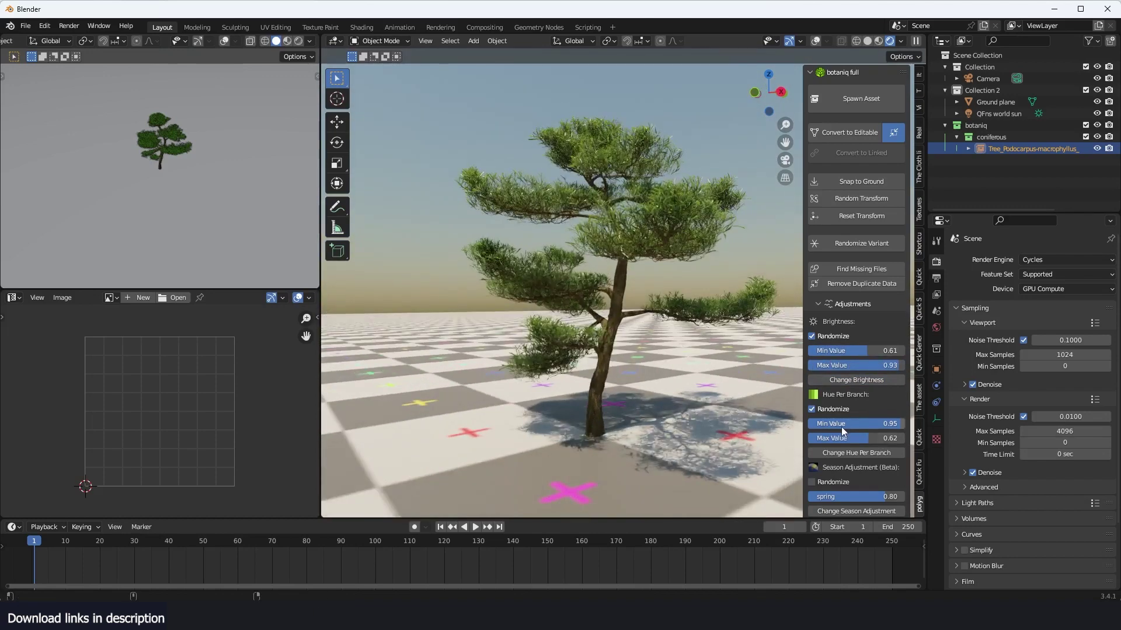
Step: Apply a random hue-per-branch range of 0.32 to 0.80 to the tree, followed by a range of 0.76 to 0.84
drag(879, 426, 840, 427)
click(861, 452)
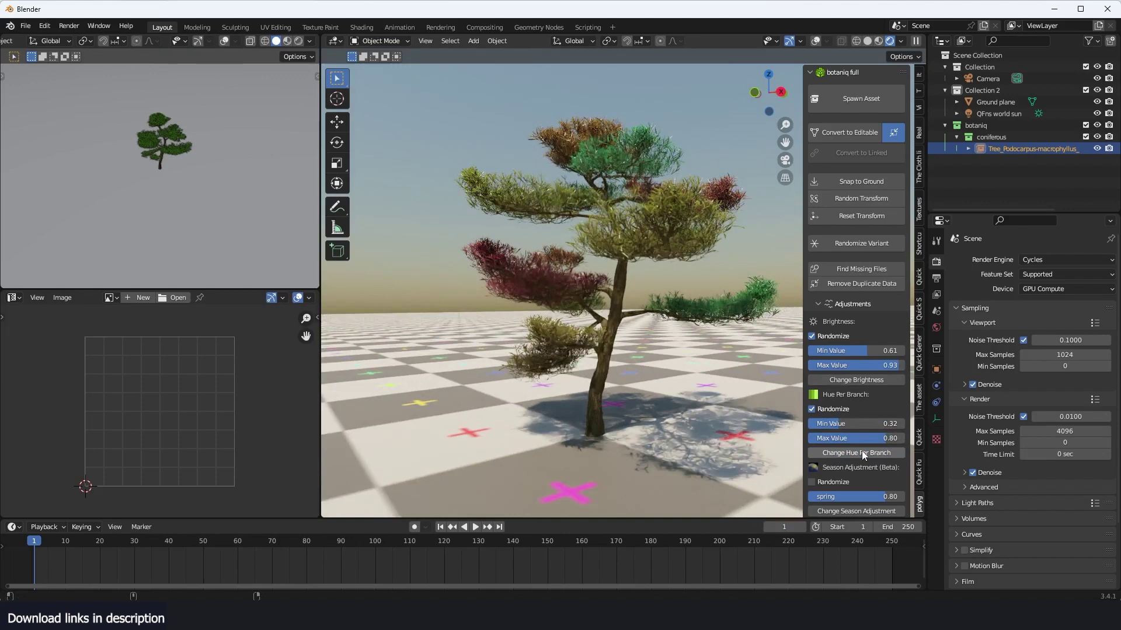
middle_drag(638, 340, 710, 343)
middle_drag(595, 286, 662, 242)
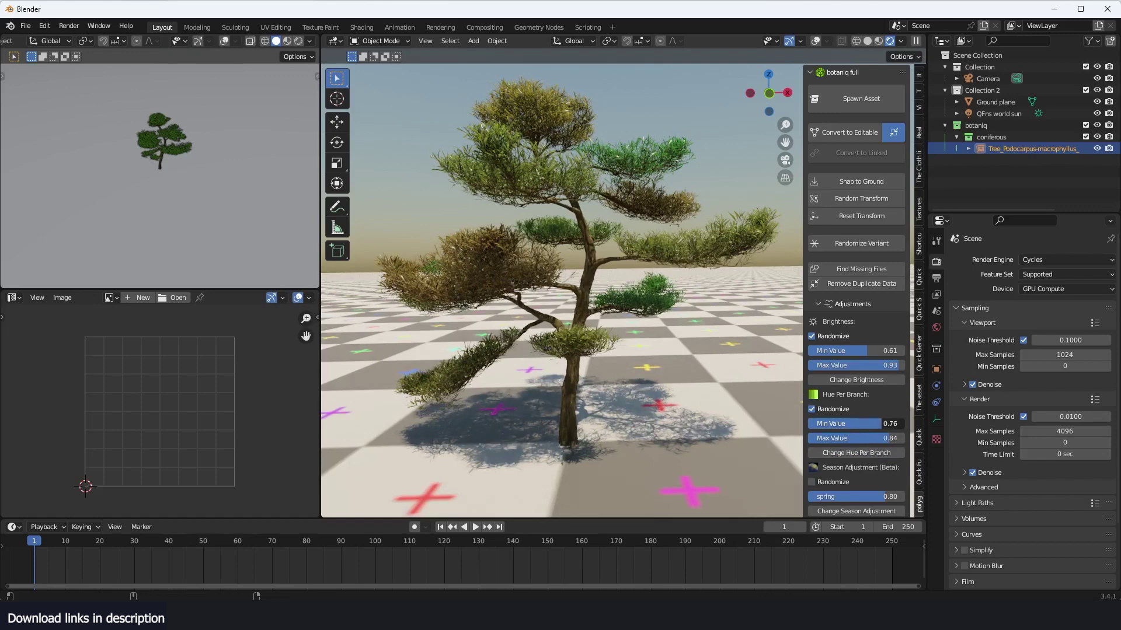
click(885, 453)
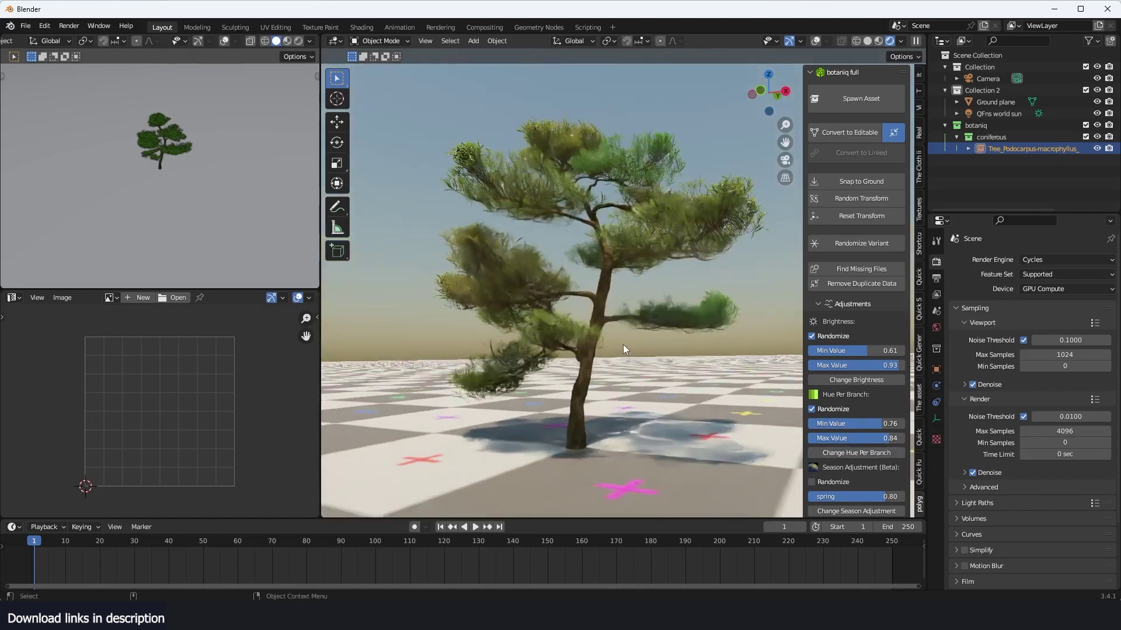
Step: Set the season adjustment to autumn at 0.24 and convert the tree to an editable object
scroll(827, 463, down, 6)
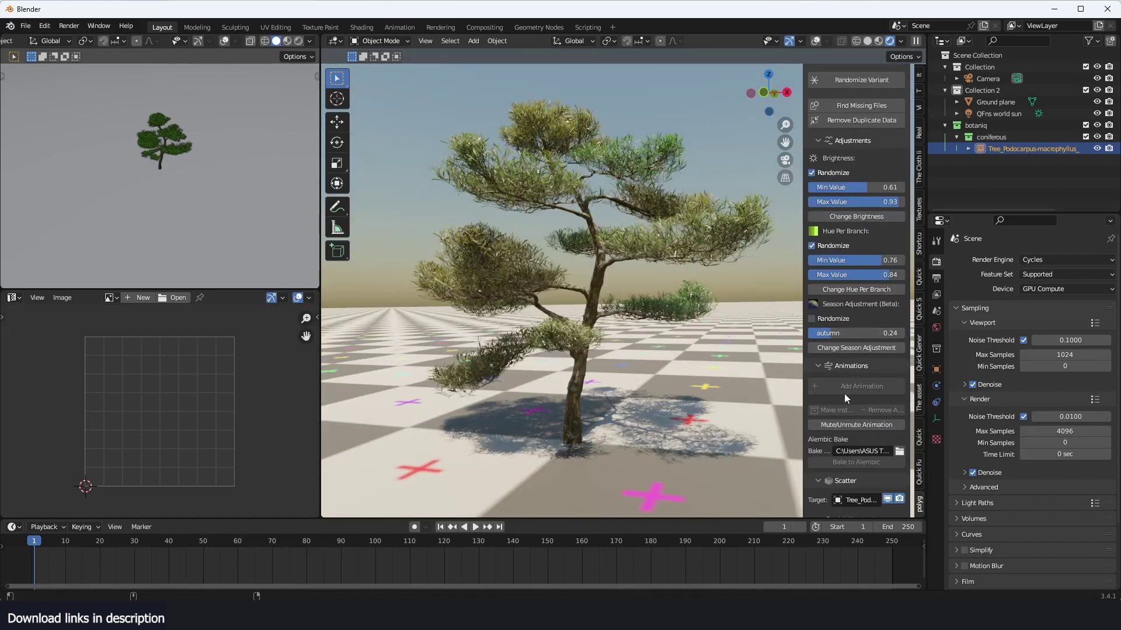
scroll(857, 408, up, 6)
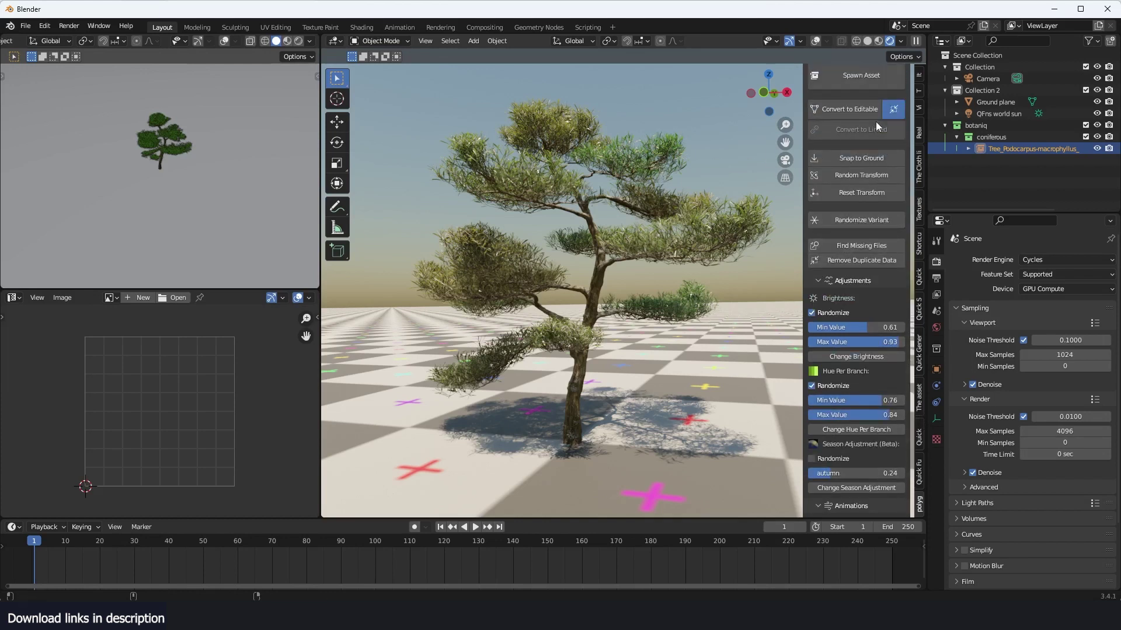
click(839, 111)
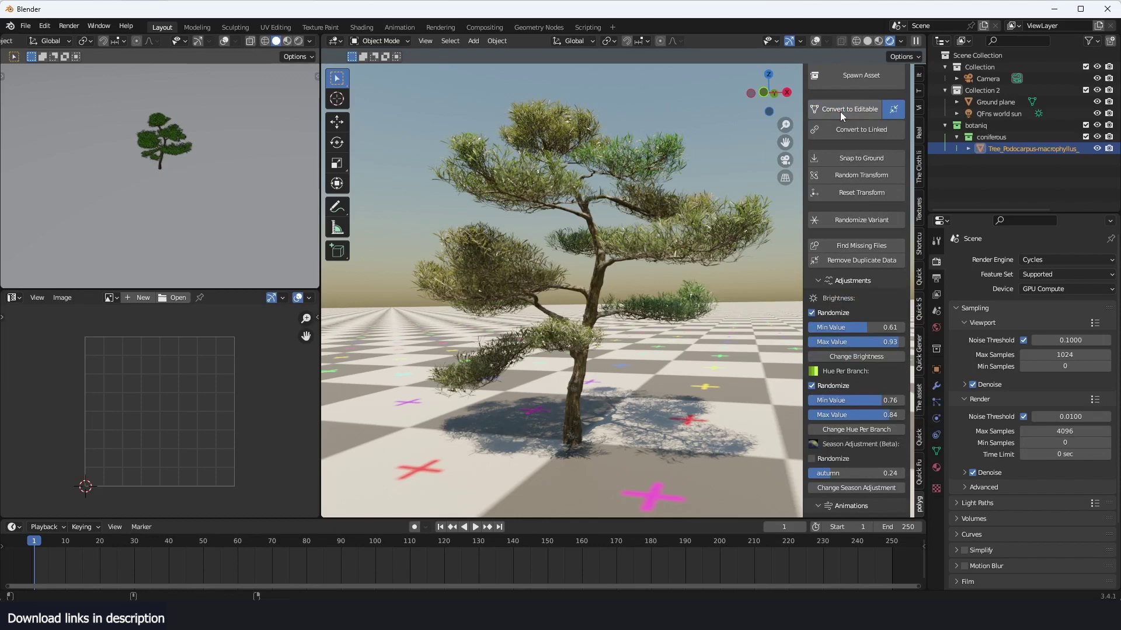
Step: Add a Wind-Tree animation to the editable tree
scroll(852, 362, down, 7)
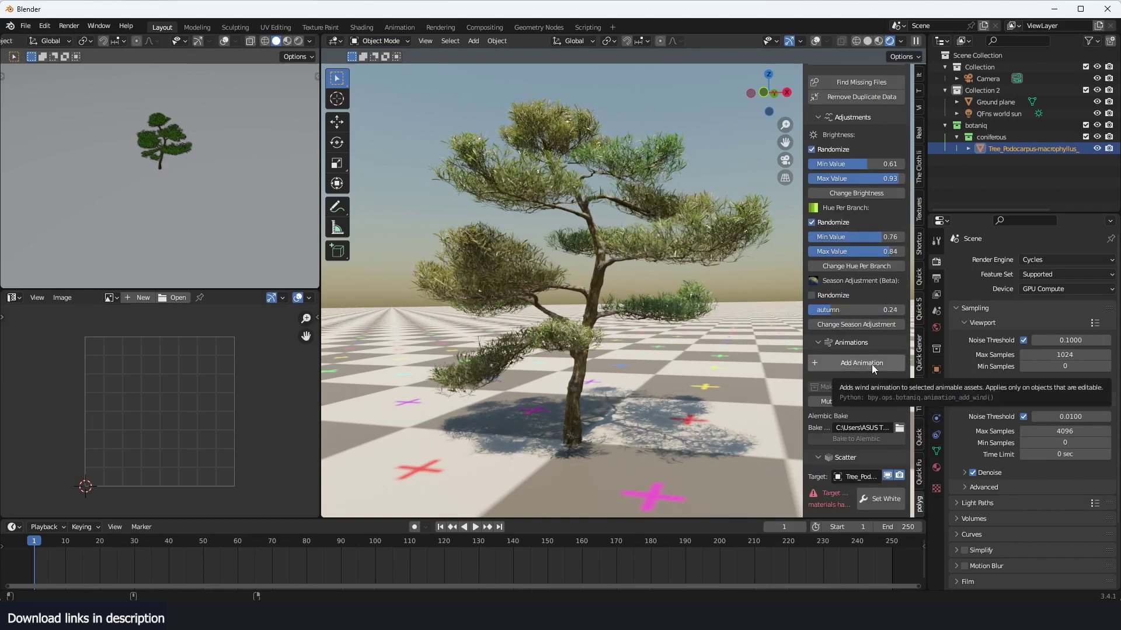
scroll(871, 364, down, 2)
click(863, 319)
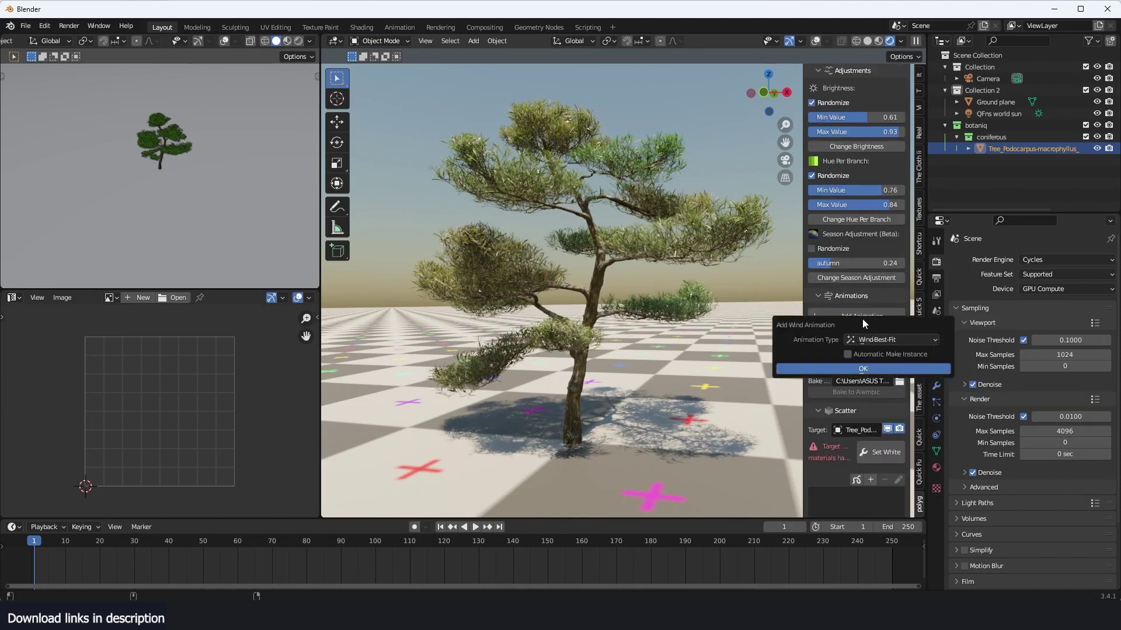
click(896, 340)
click(881, 404)
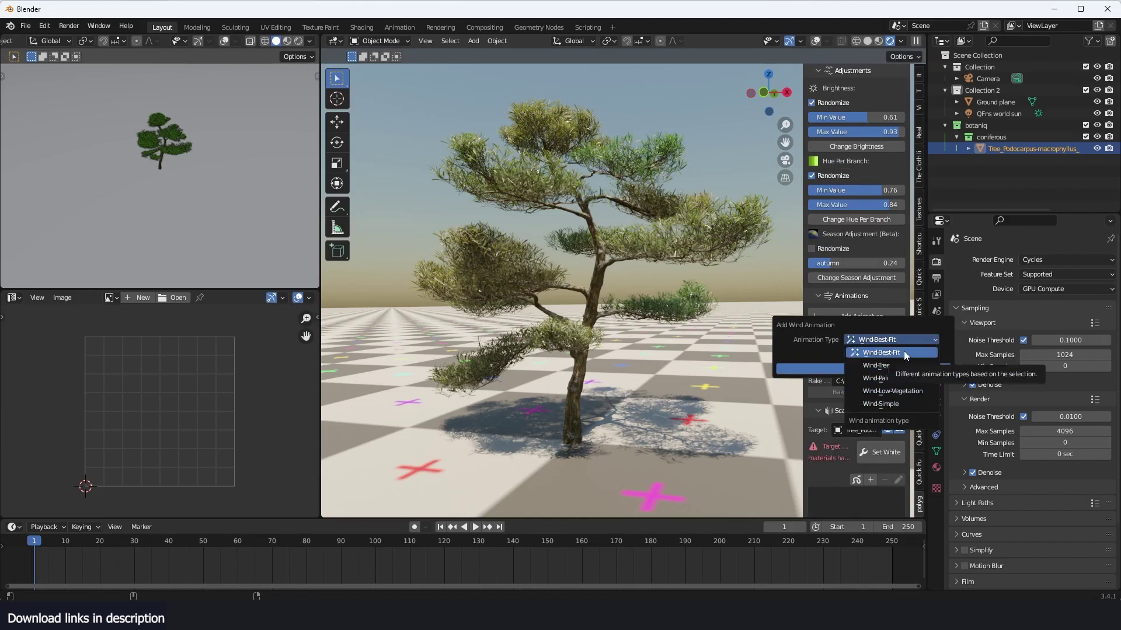
click(902, 368)
Step: Switch the viewport to solid shading and play back the tree's wind animation
click(868, 40)
key(space)
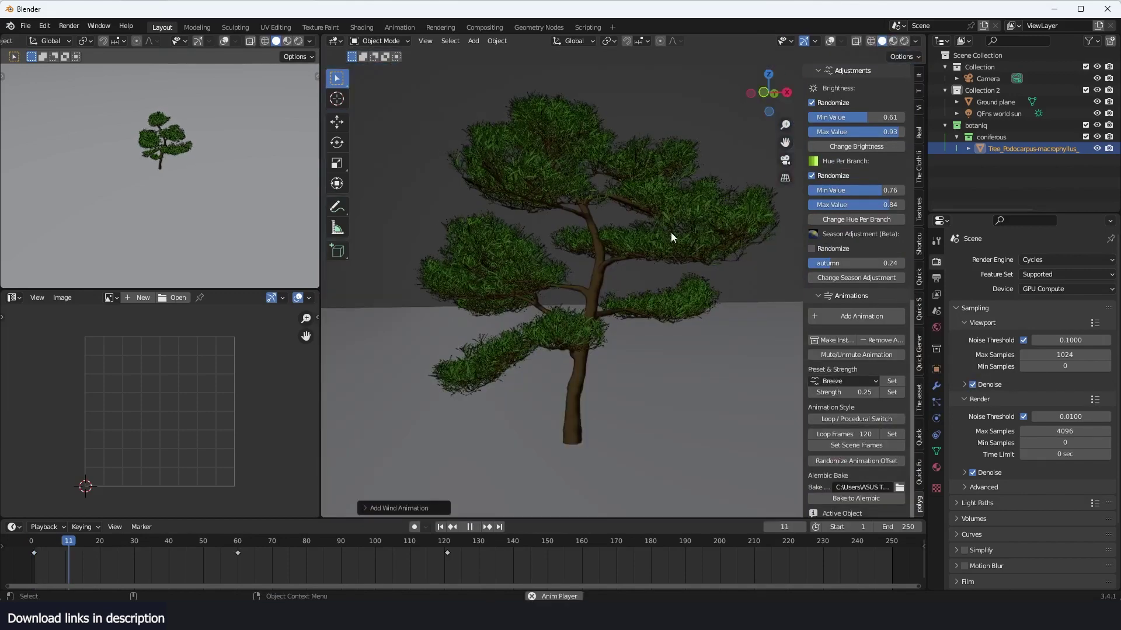
scroll(672, 240, up, 3)
mouse_move(674, 246)
middle_down()
mouse_move(614, 260)
mouse_move(682, 247)
mouse_move(650, 262)
middle_up()
key(space)
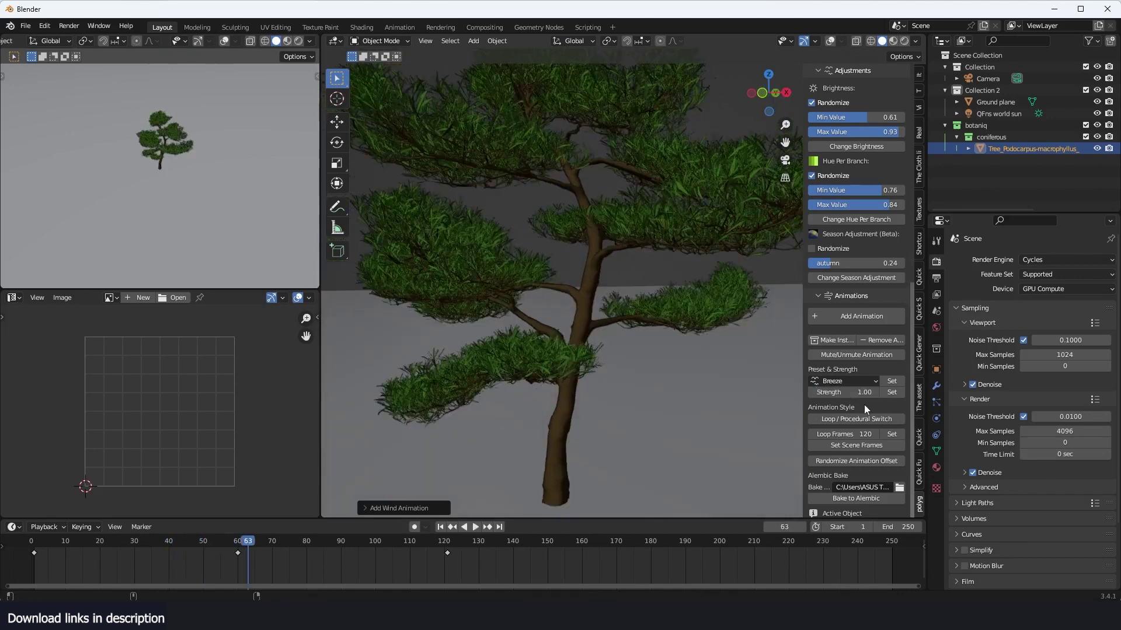
Step: Apply a wind strength of 1.00 to the scene objects and play the animation
click(891, 392)
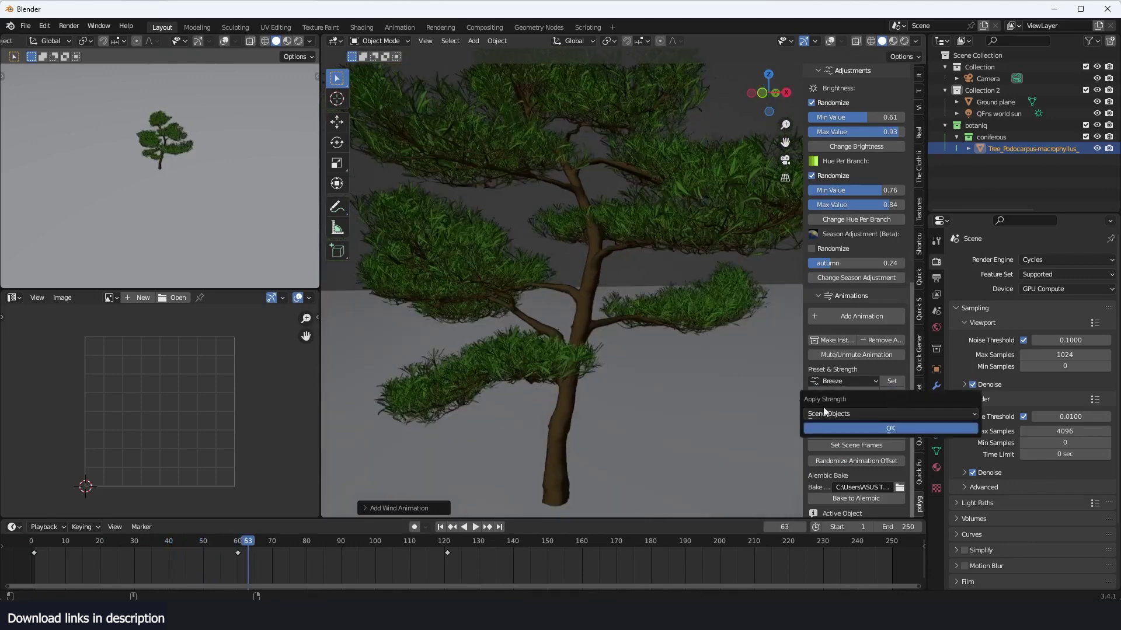
click(857, 427)
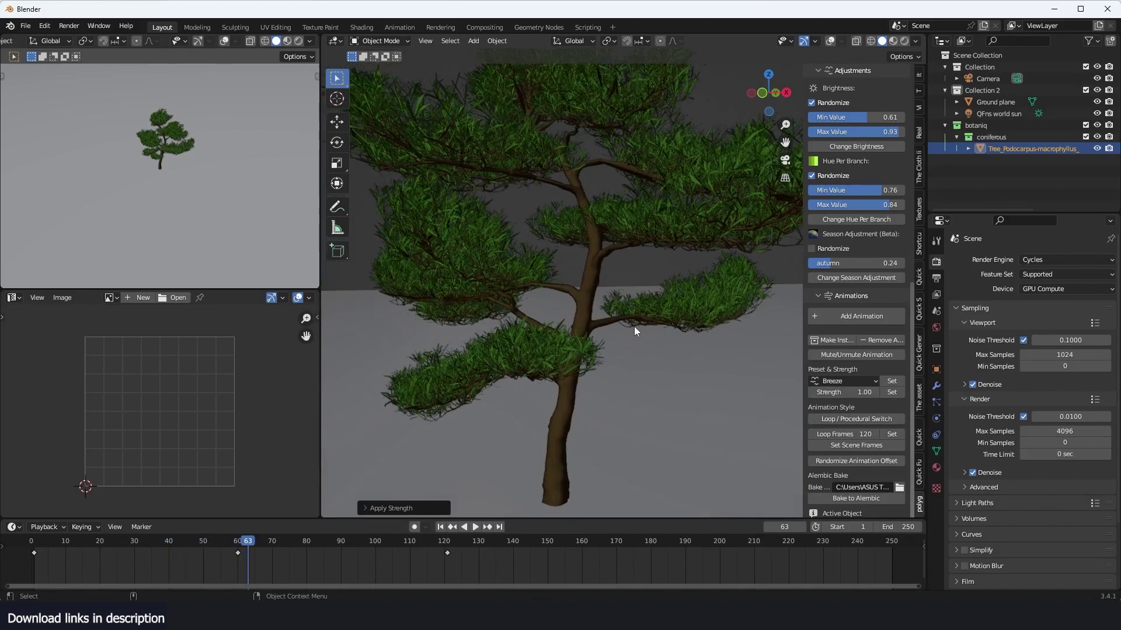
key(space)
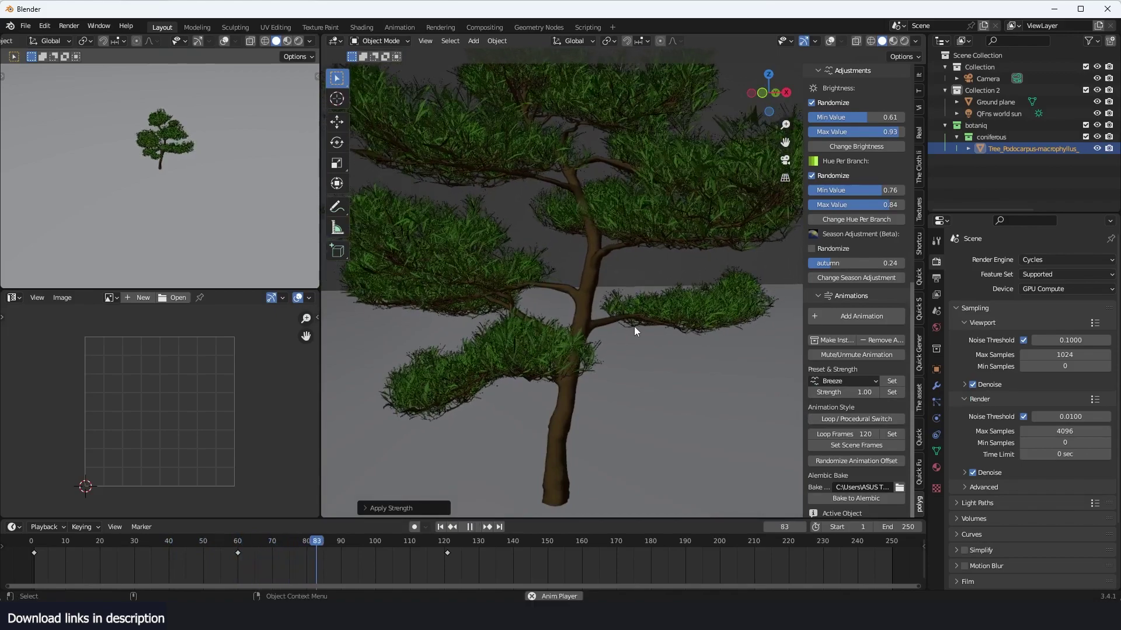
Step: Apply a wind strength of 4.00 to the scene objects and play the animation from its beginning
click(891, 392)
click(882, 427)
key(space)
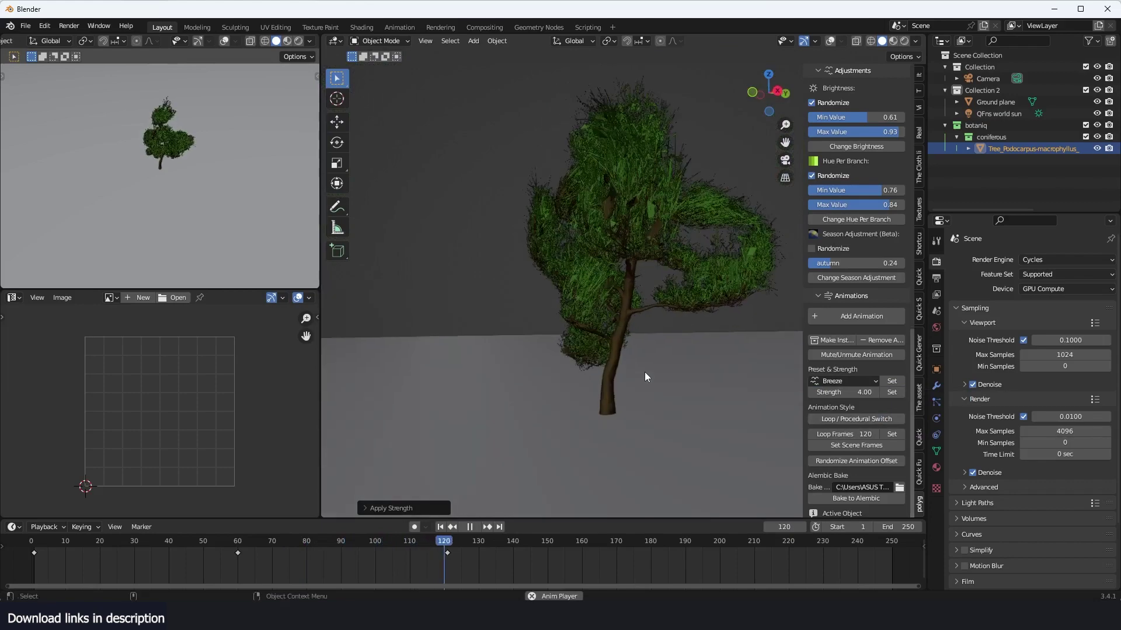
click(33, 560)
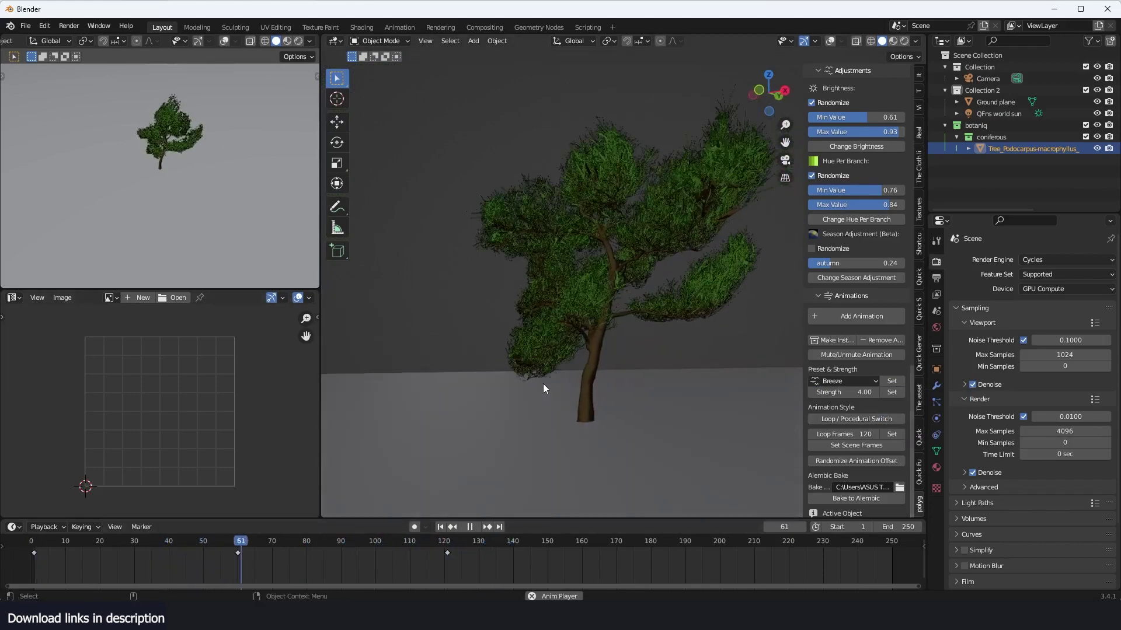
key(space)
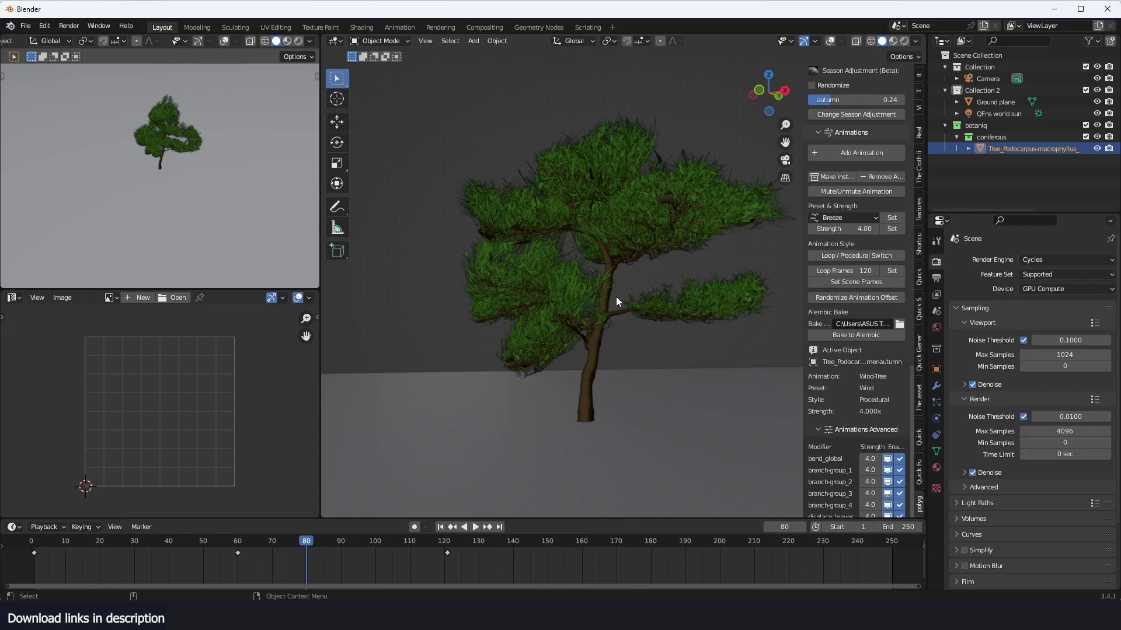
Step: Look over the advanced wind animation modifiers and the scatter settings for the tree
scroll(815, 384, down, 5)
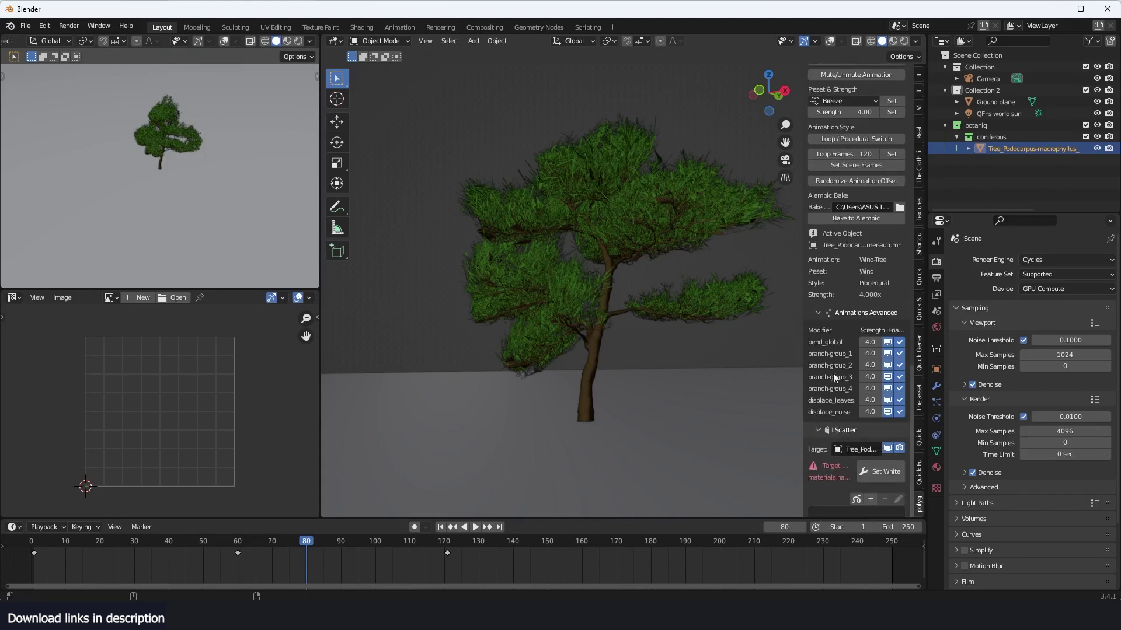
scroll(861, 401, down, 4)
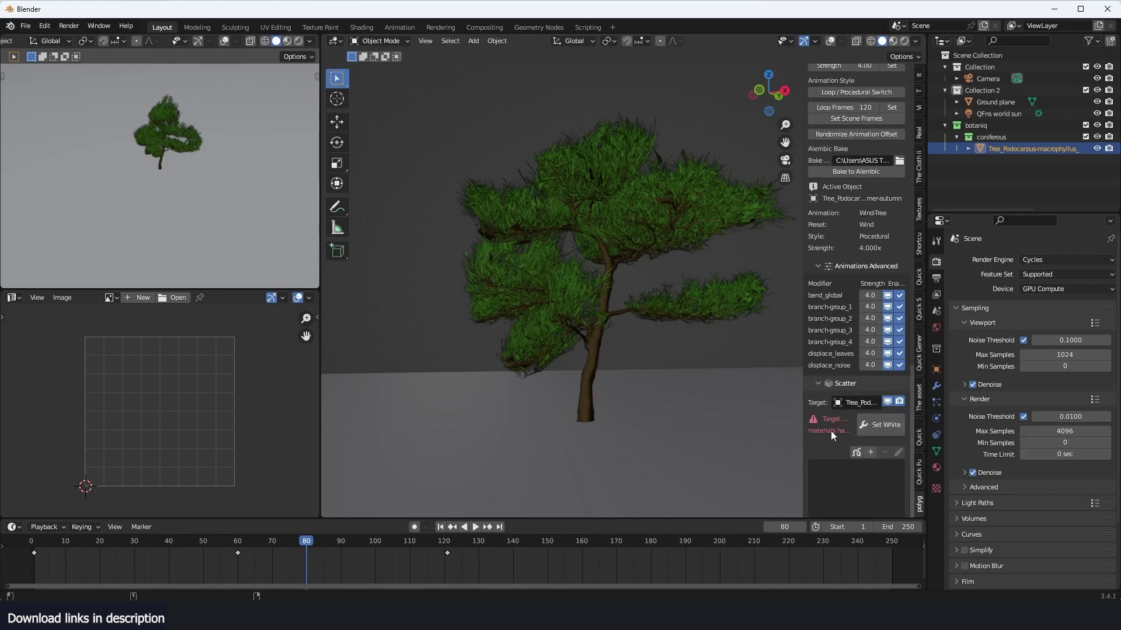
Step: Switch the viewport to rendered shading and delete the existing Podocarpus tree
click(892, 41)
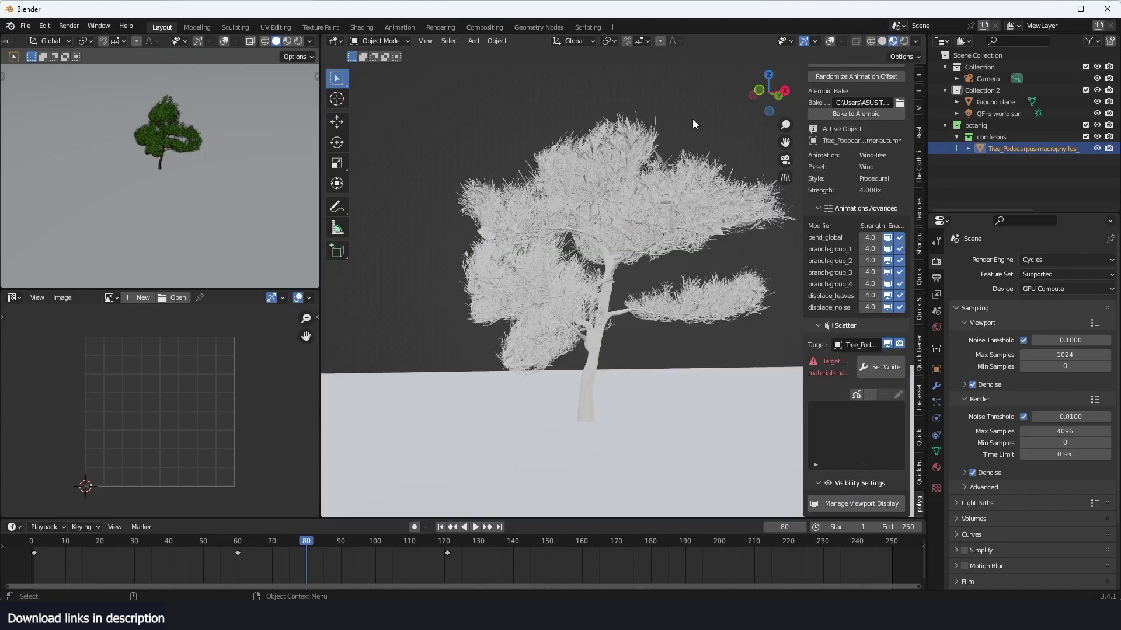
click(904, 40)
key(Delete)
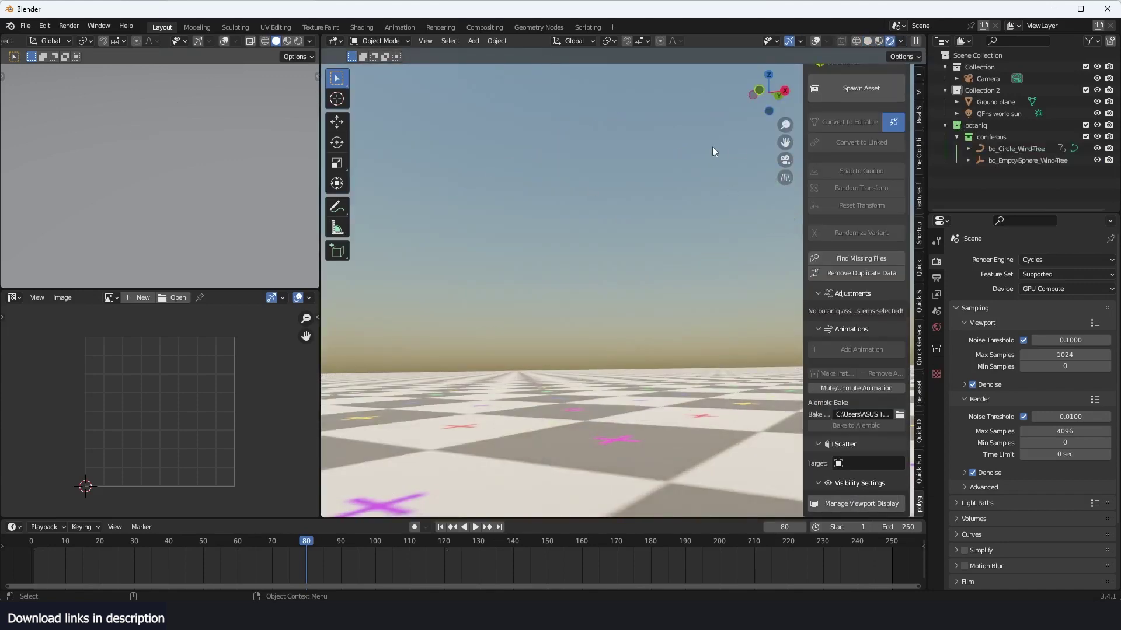
Step: Spawn the Larix kaempferi (A) tree from the coniferous category into the scene
click(861, 100)
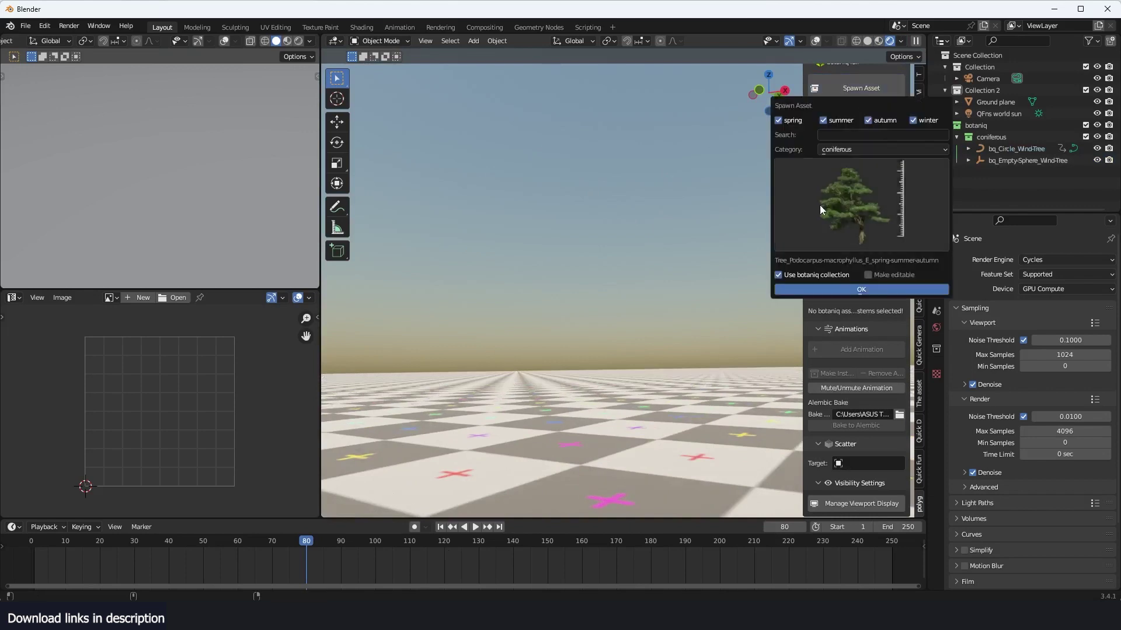
click(819, 205)
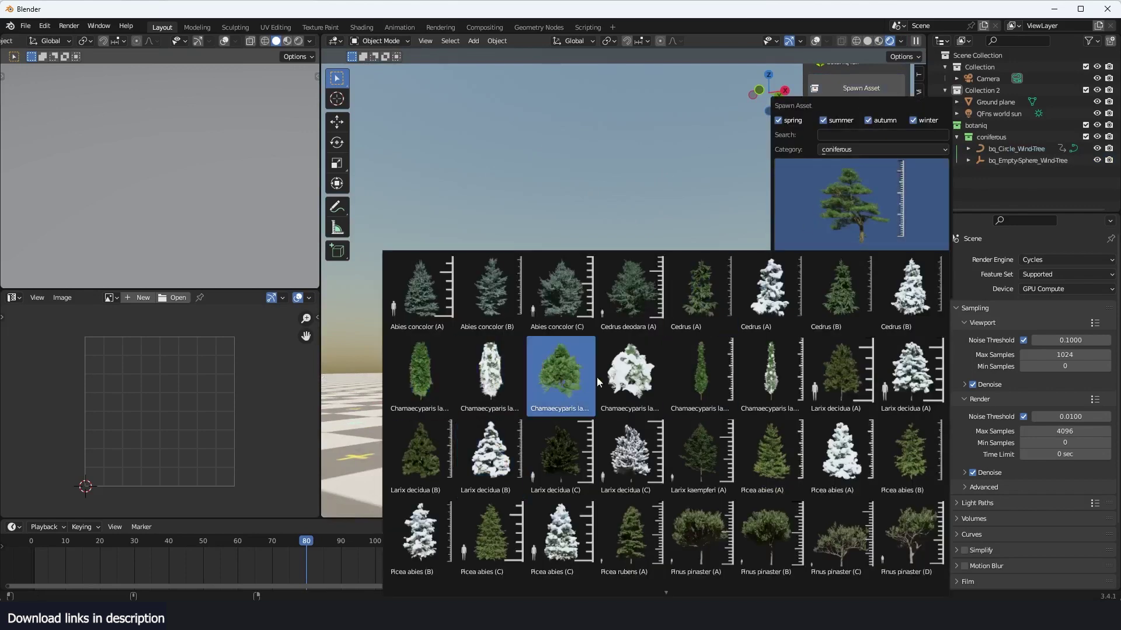
click(718, 479)
click(872, 289)
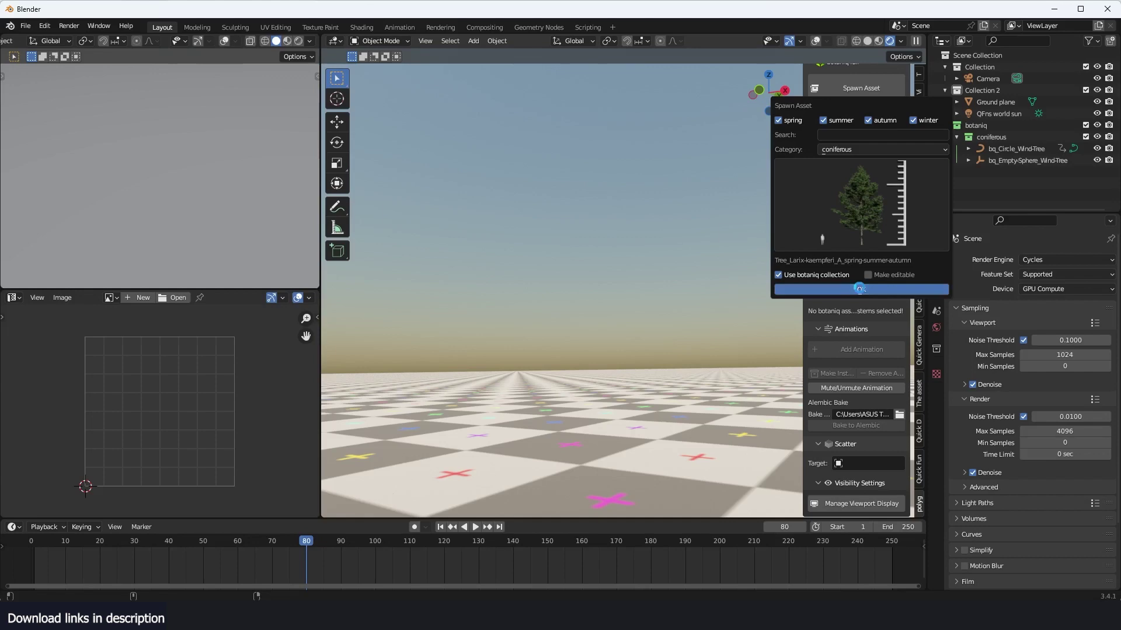
scroll(559, 348, up, 5)
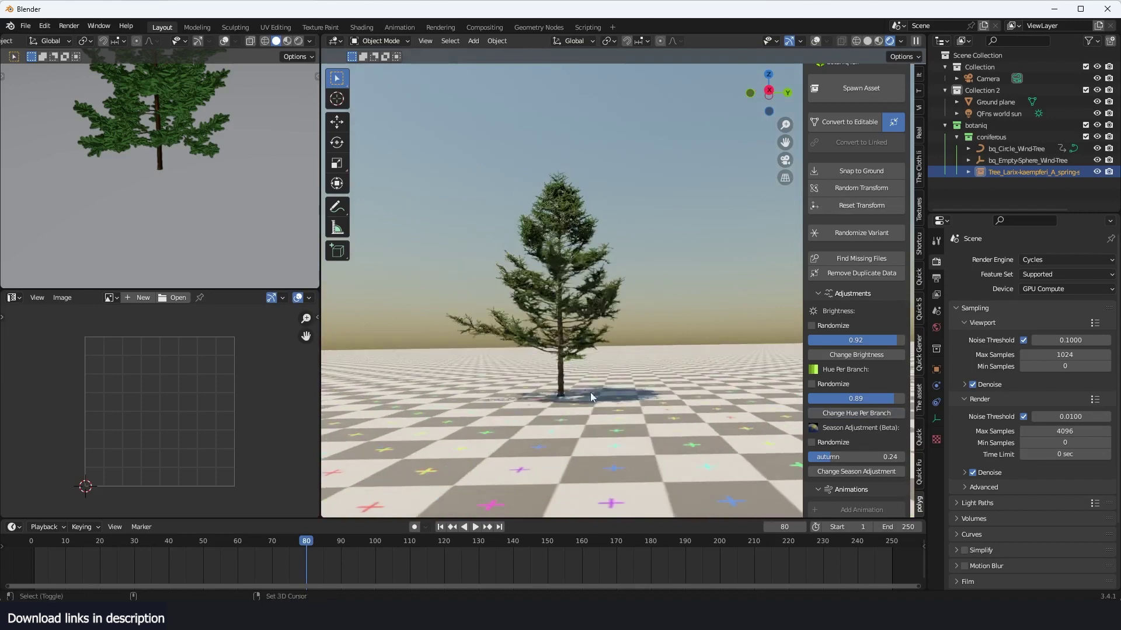
Step: Add a plane beneath the tree and scale it up into a wide ground patch
key(shift+a)
mouse_move(544, 368)
click(626, 363)
key(s)
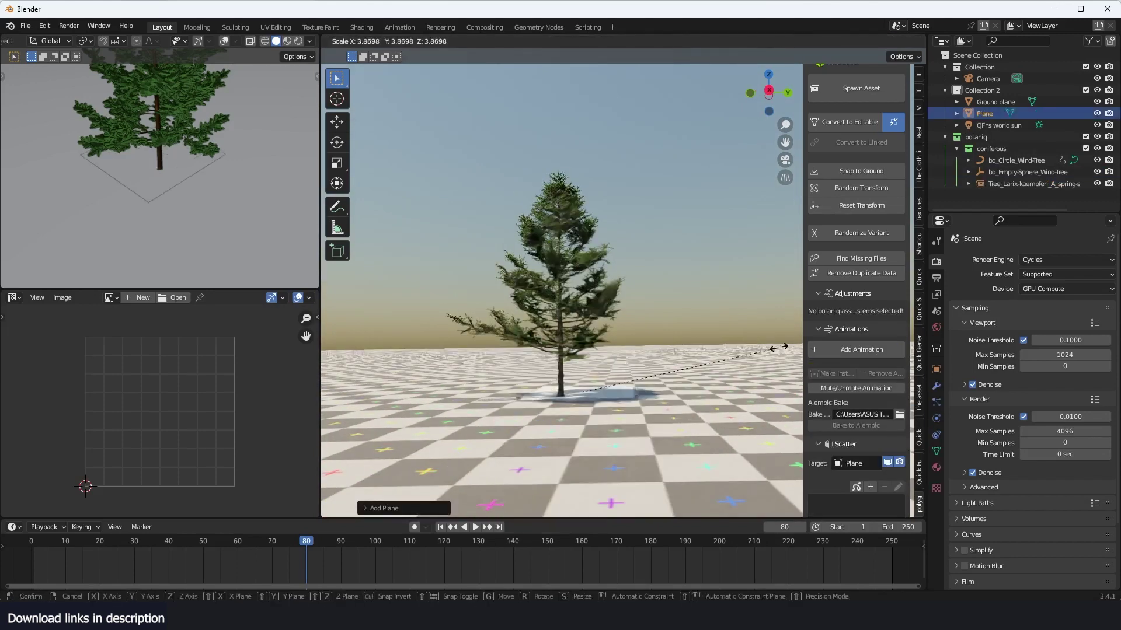
click(716, 366)
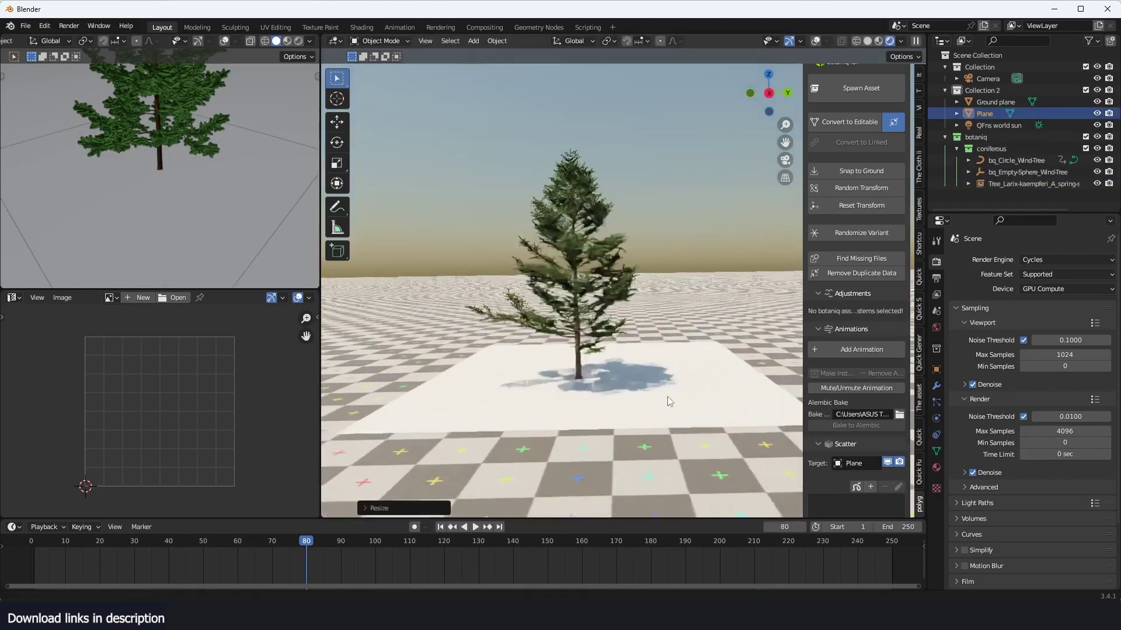
Step: Subdivide the plane's mesh repeatedly into a dense grid and return to Object Mode
key(Tab)
right_click(632, 268)
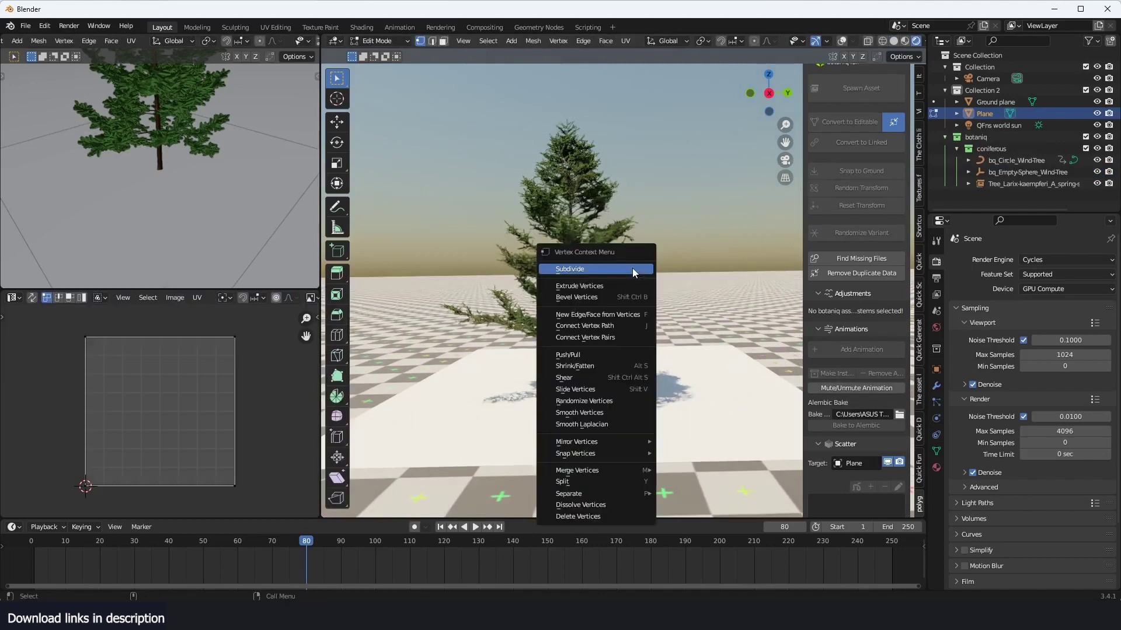
click(632, 268)
right_click(632, 268)
click(632, 268)
key(Tab)
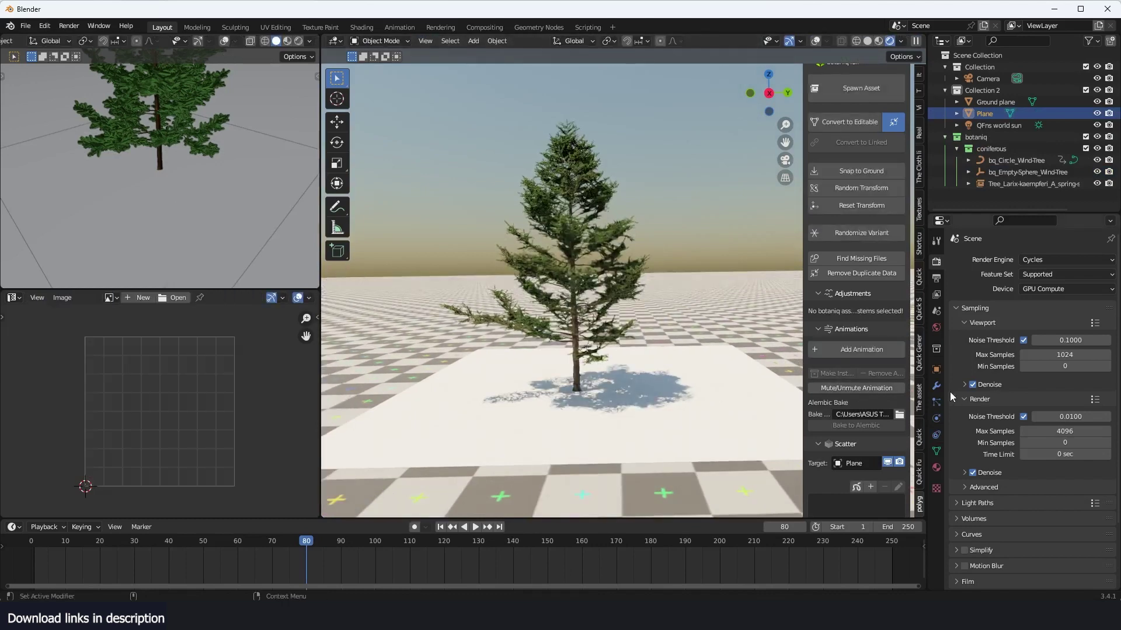
Step: Add a Displace modifier to the plane with a new Clouds texture of size 0.91
click(936, 386)
click(1025, 260)
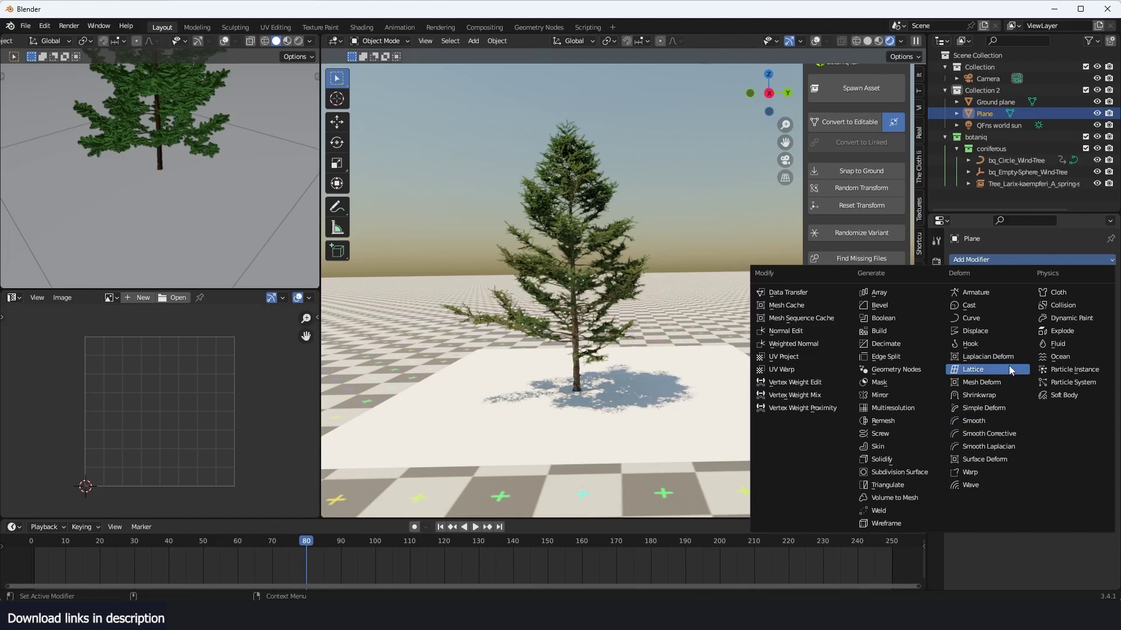
click(975, 331)
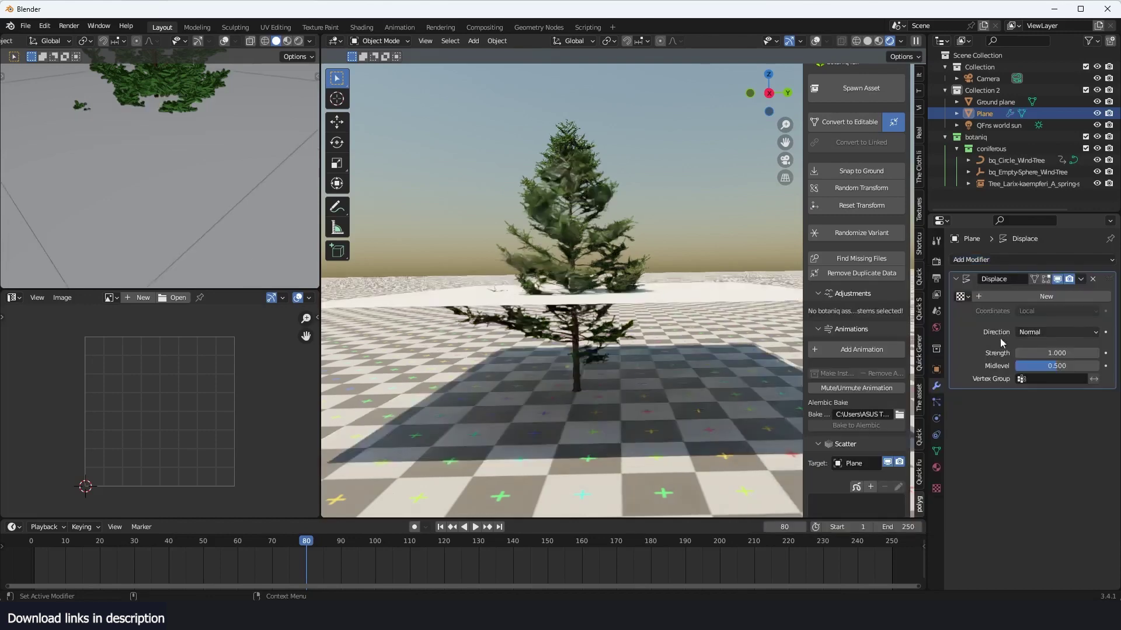
click(1106, 297)
click(1107, 298)
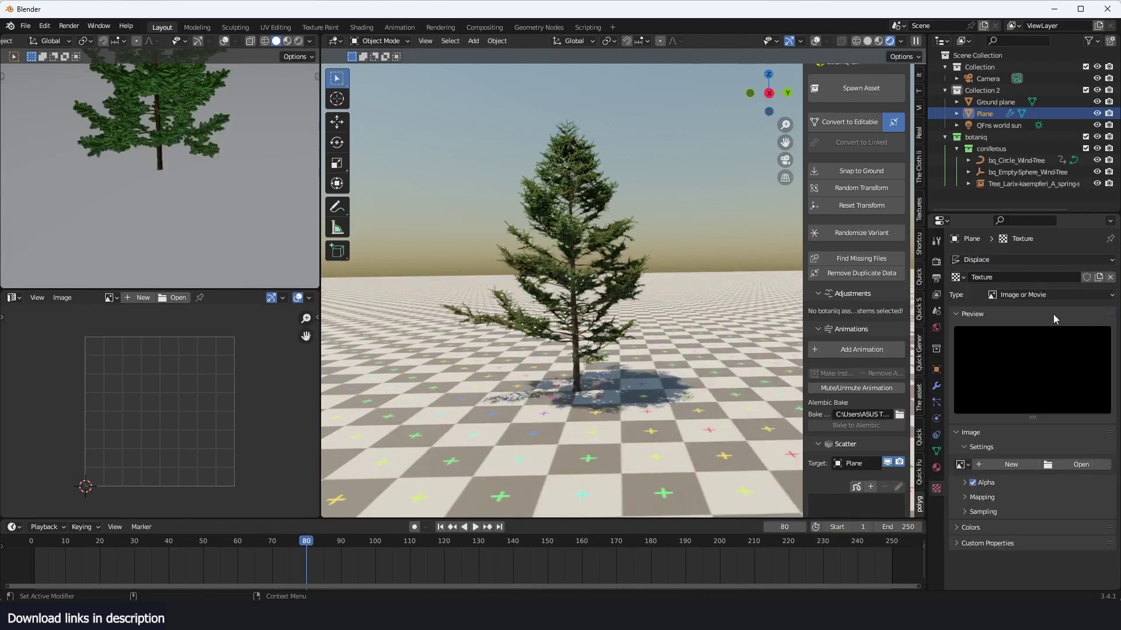
click(1039, 294)
click(1040, 346)
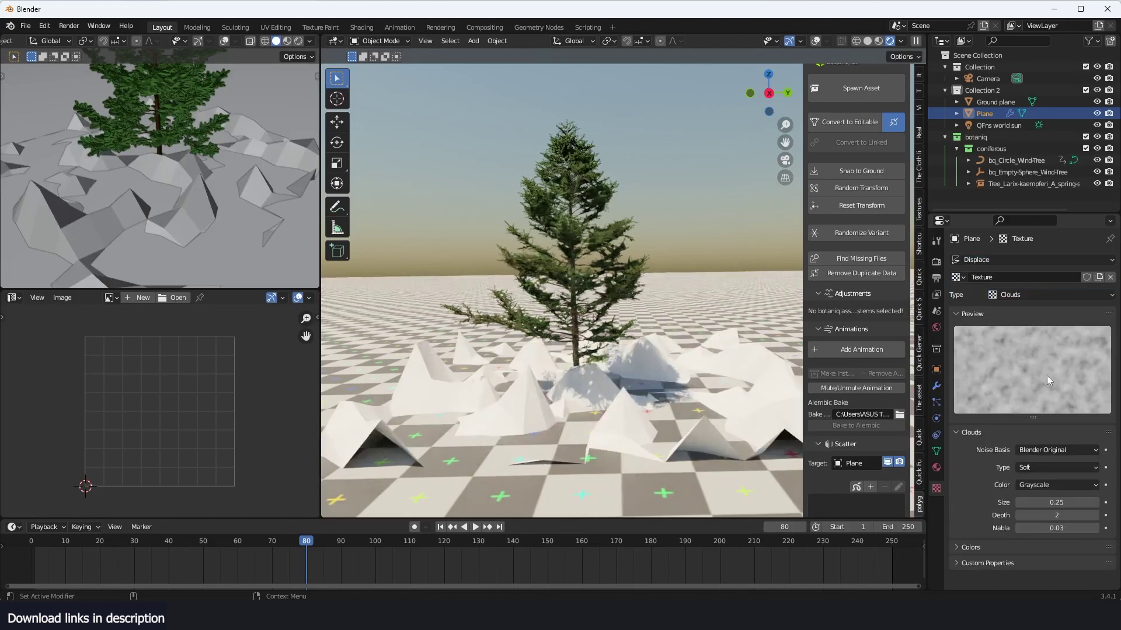
drag(1055, 502, 1107, 503)
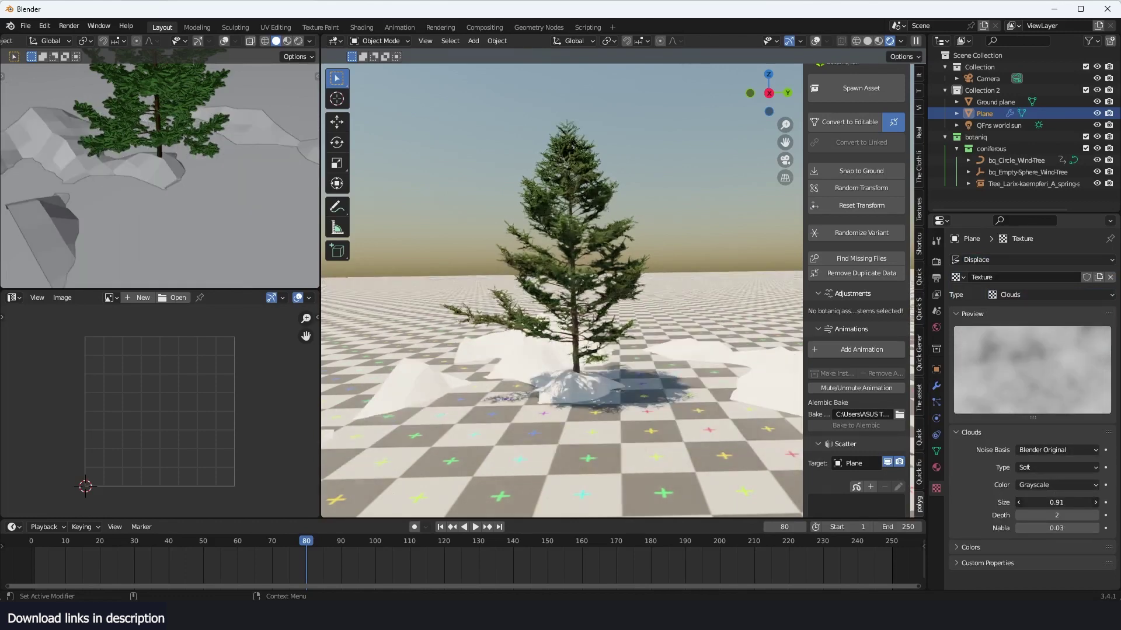
Step: Set the Displace strength to 0.630 and add a level 2 Subdivision modifier to the plane
click(936, 386)
mouse_move(1056, 353)
mouse_down()
mouse_move(999, 353)
mouse_move(1050, 353)
mouse_up()
key(ctrl+2)
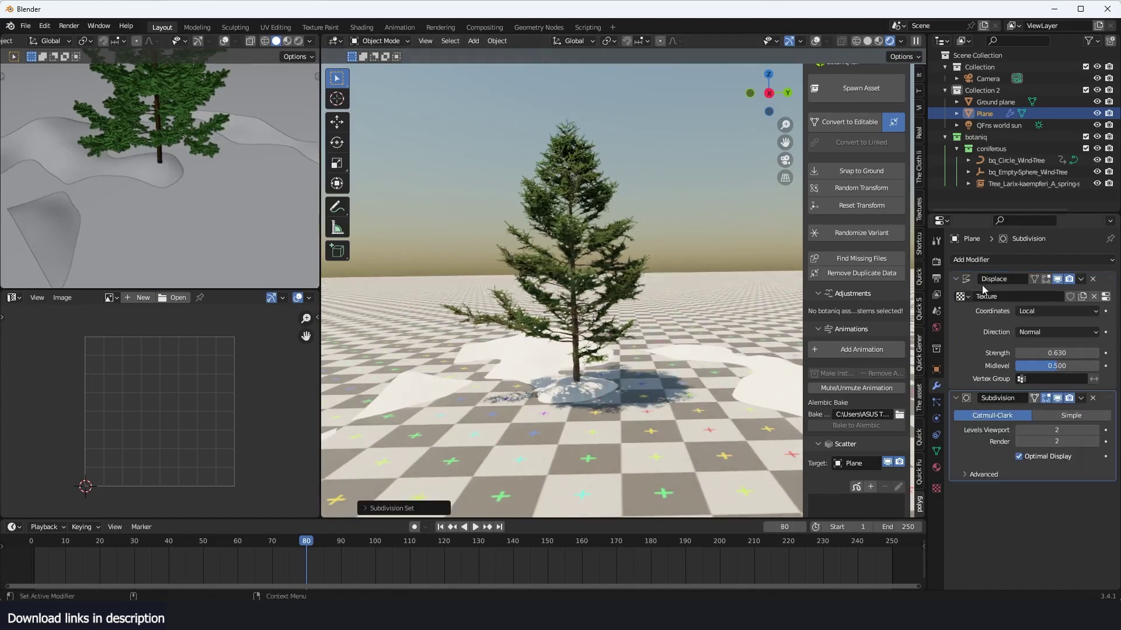
click(956, 280)
Step: Raise the displaced plane along Z so its hills sit above the checkered ground
key(g)
key(z)
click(654, 362)
middle_drag(403, 397, 463, 384)
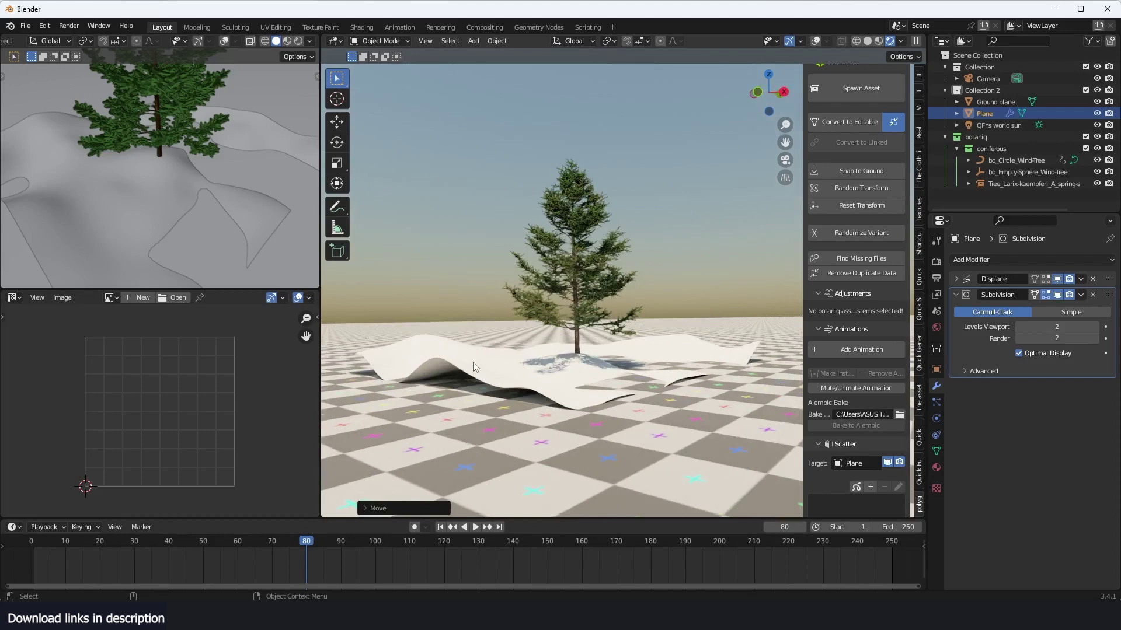
Step: Show the overlays in solid shading and select the plane's outer boundary vertices in Edit Mode
key(Tab)
key(Tab)
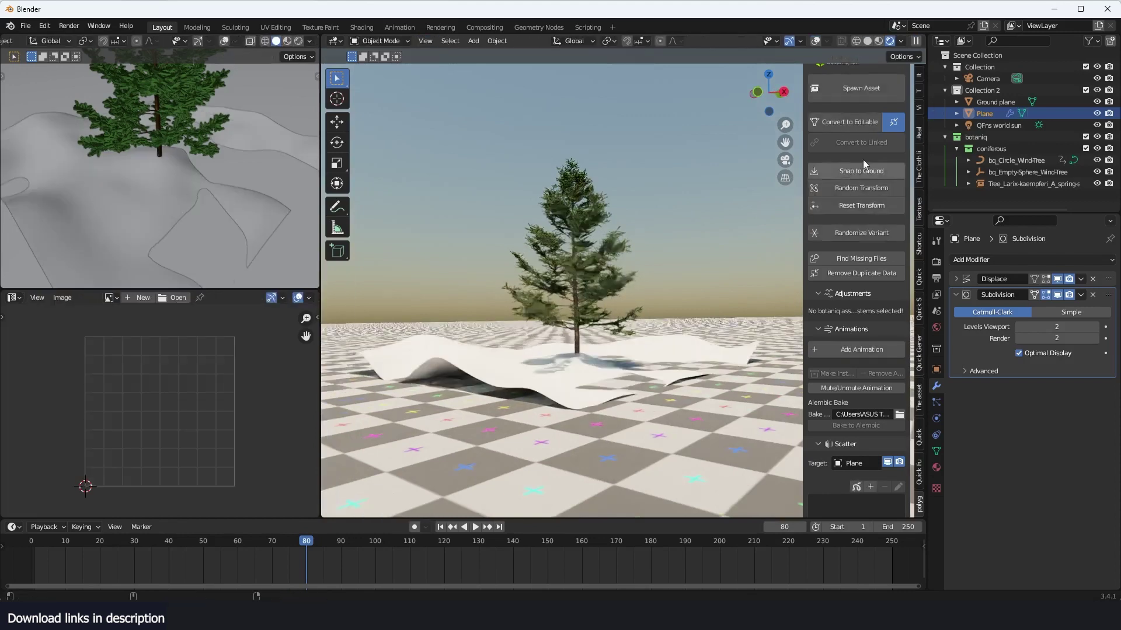
click(868, 41)
key(Tab)
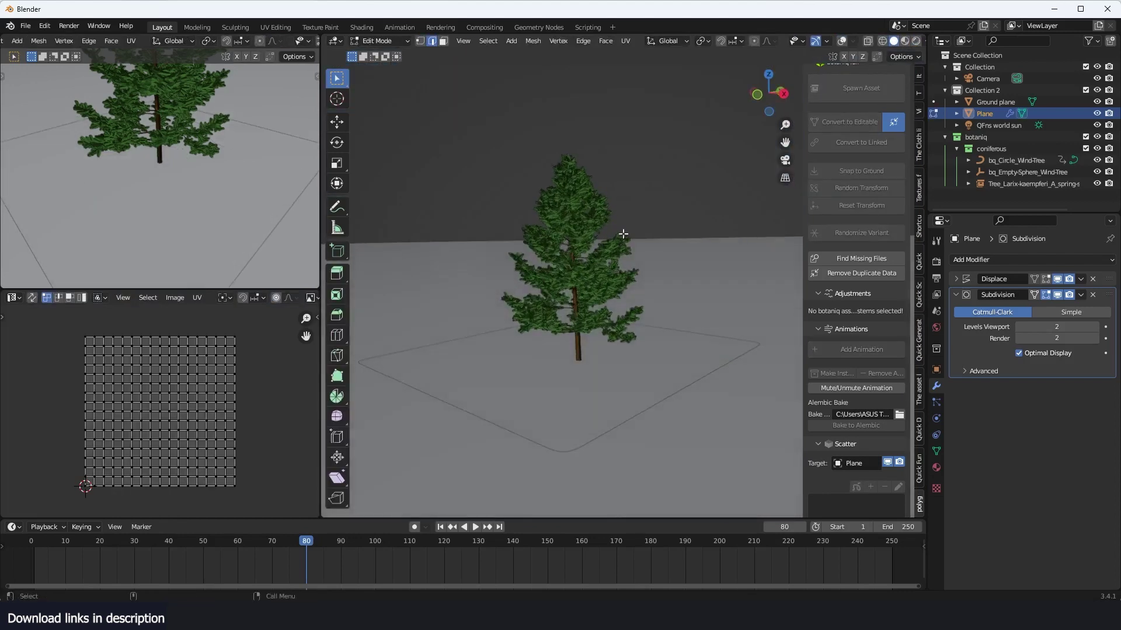
key(Tab)
click(833, 42)
key(Tab)
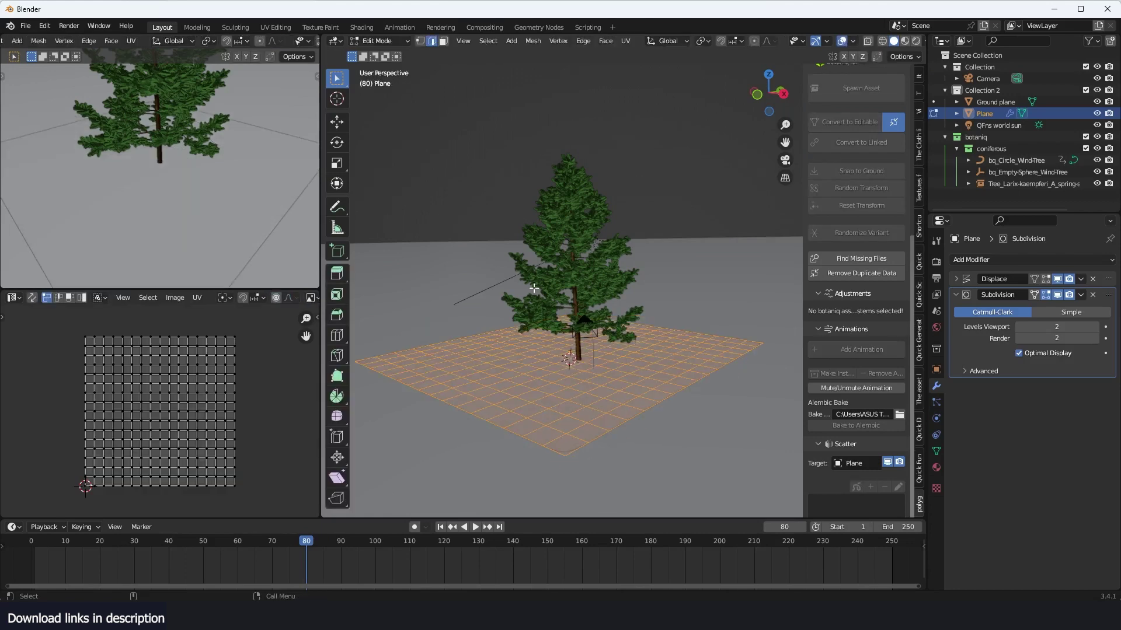
key(1)
alt+click(420, 380)
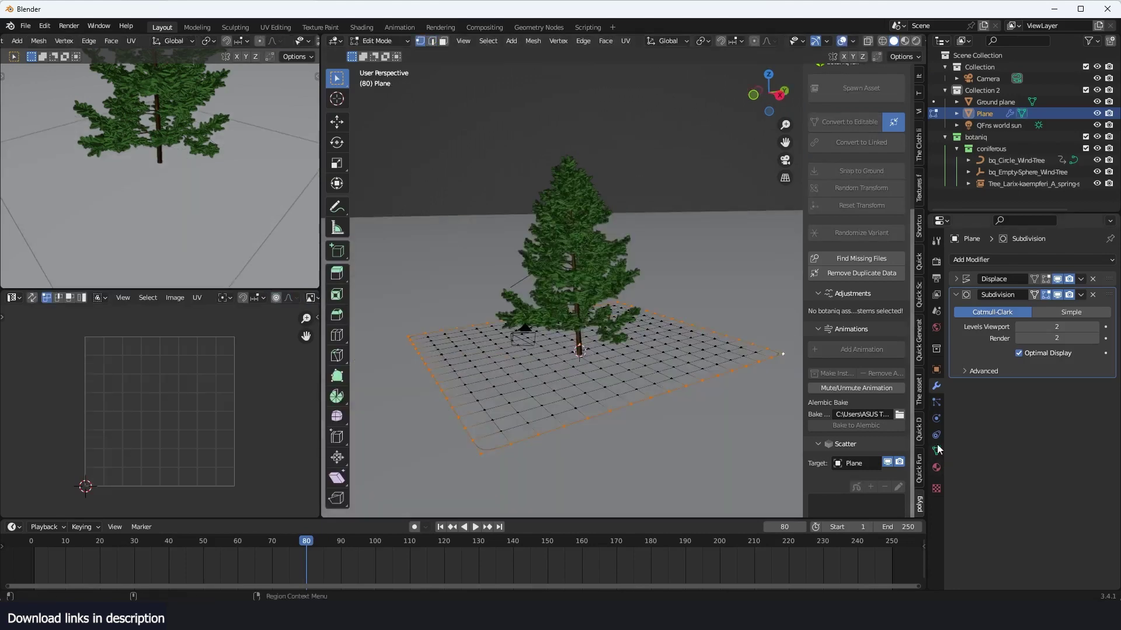
Step: Create a vertex group from the boundary vertices and use it, inverted, in the plane's Displace modifier
click(936, 451)
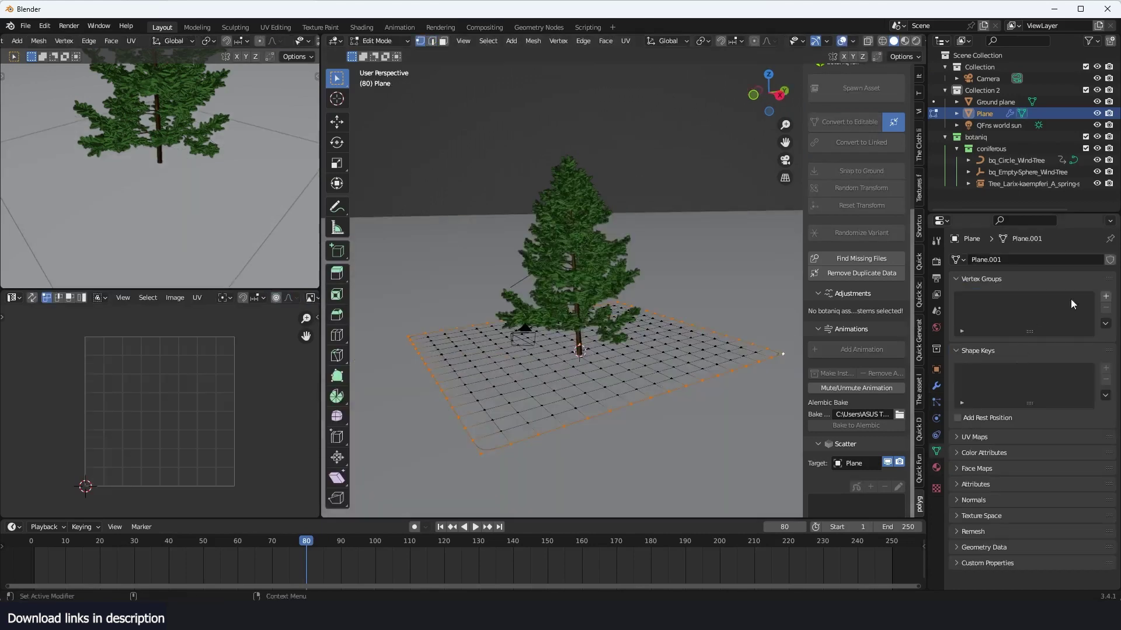
click(937, 385)
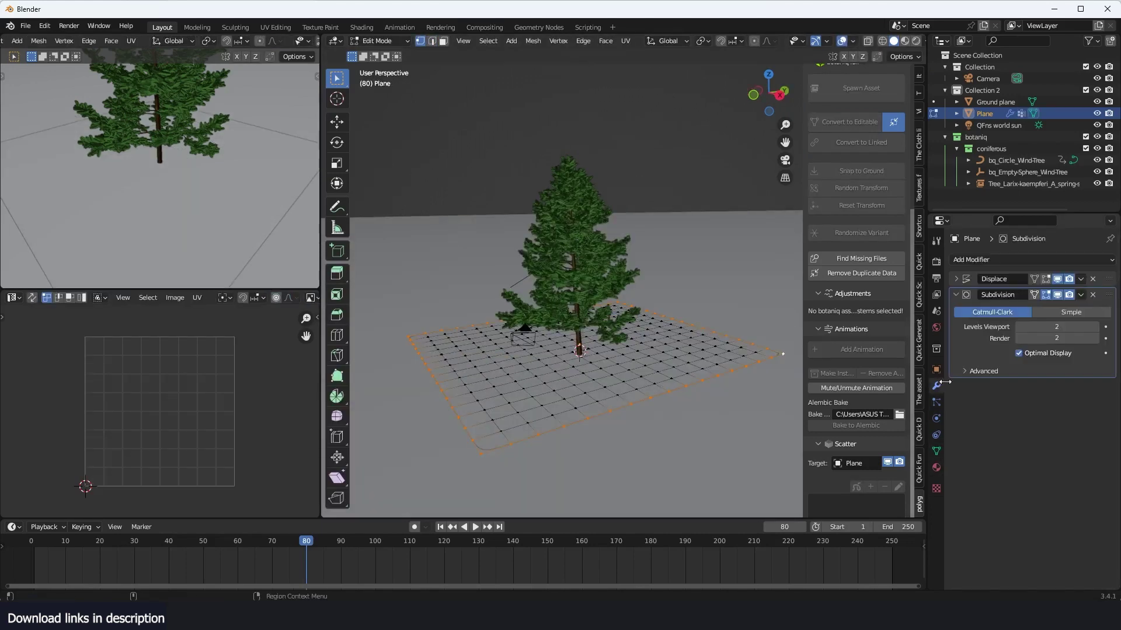
click(956, 279)
key(Tab)
click(1094, 379)
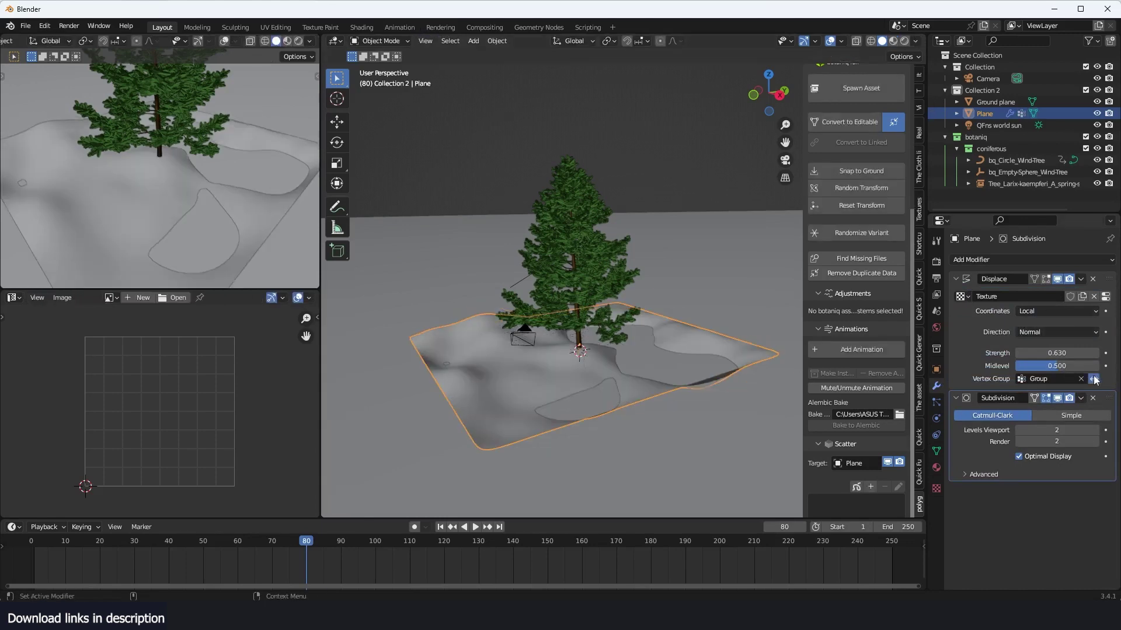
Step: Set the plane's Displace strength to 0.210 and midlevel to 0.164, and inspect the terrain in rendered shading
mouse_move(699, 367)
middle_down()
mouse_move(737, 353)
mouse_move(709, 381)
middle_up()
key(alt+a)
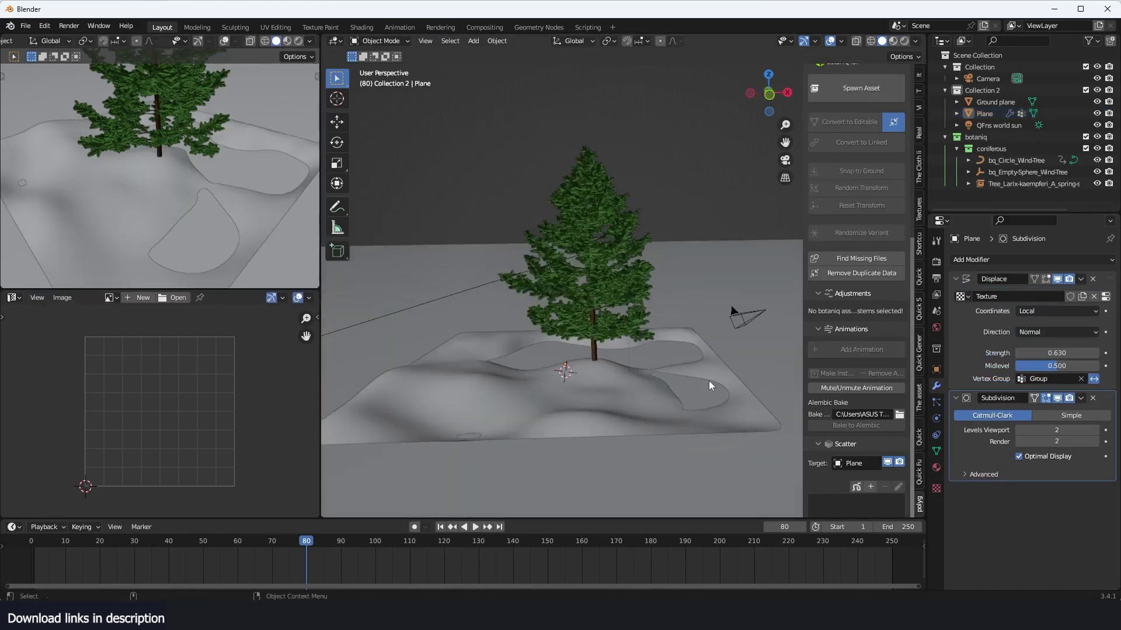
middle_drag(600, 379, 702, 414)
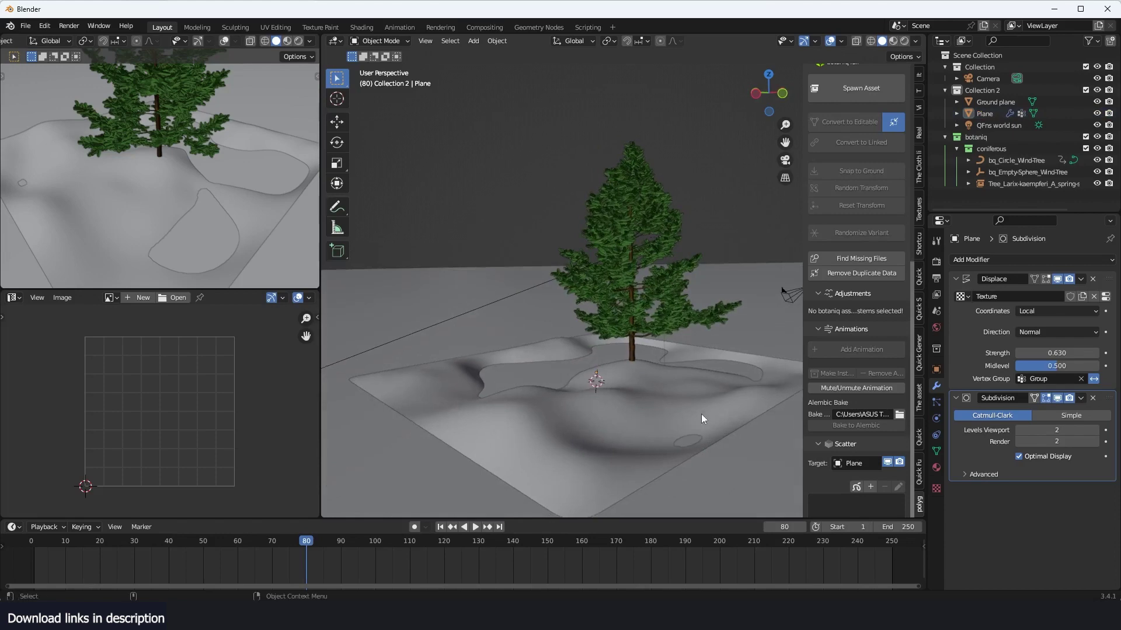
click(902, 42)
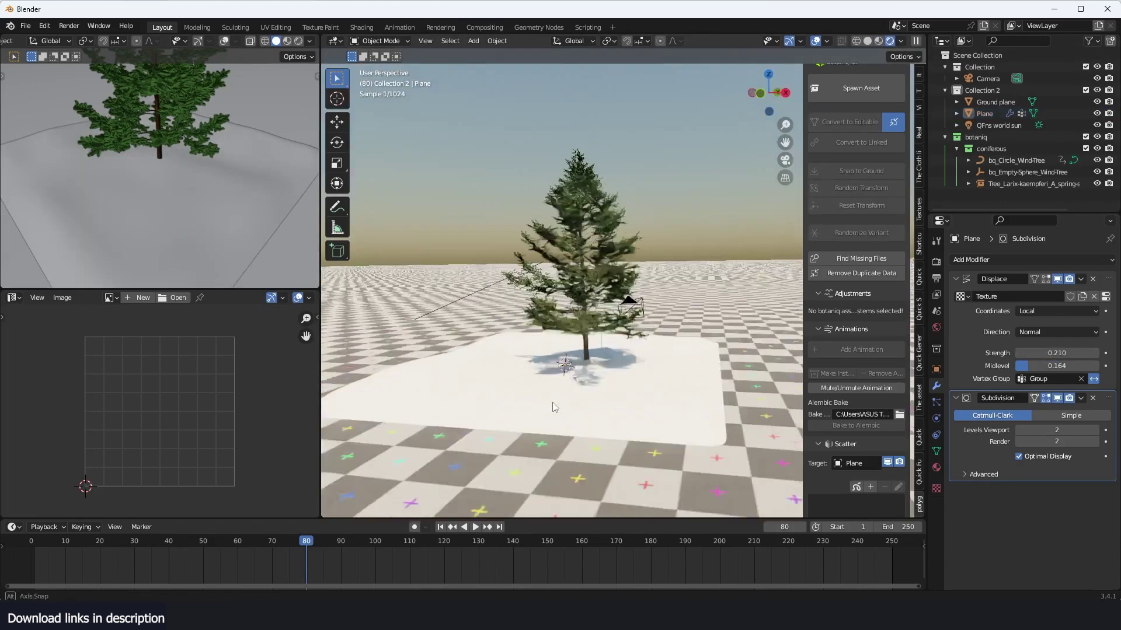
middle_drag(584, 350, 729, 303)
scroll(886, 228, up, 1)
scroll(771, 216, up, 3)
Step: Scatter the Rudbeckia bed (A) asset from the flowers category over the plane
scroll(857, 164, down, 5)
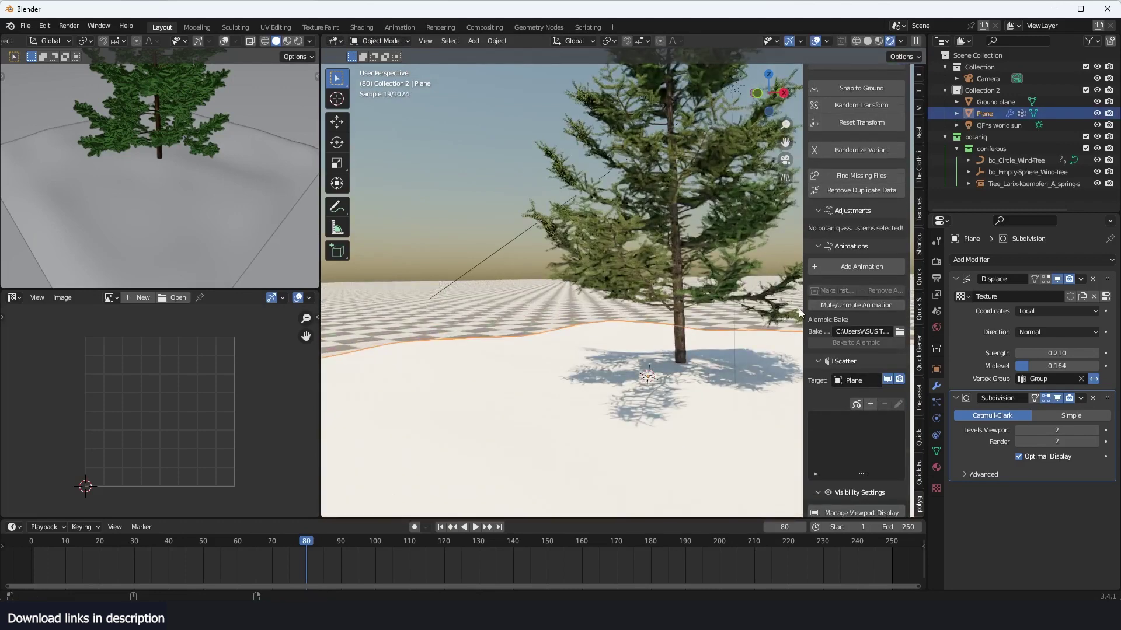
scroll(634, 377, down, 4)
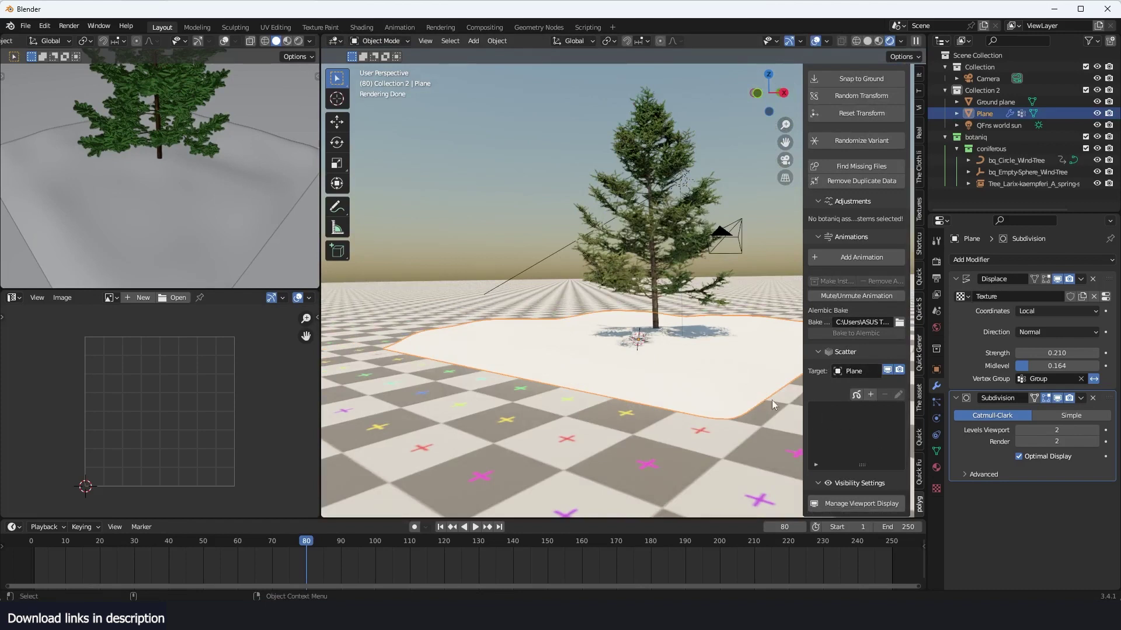
click(869, 396)
click(878, 450)
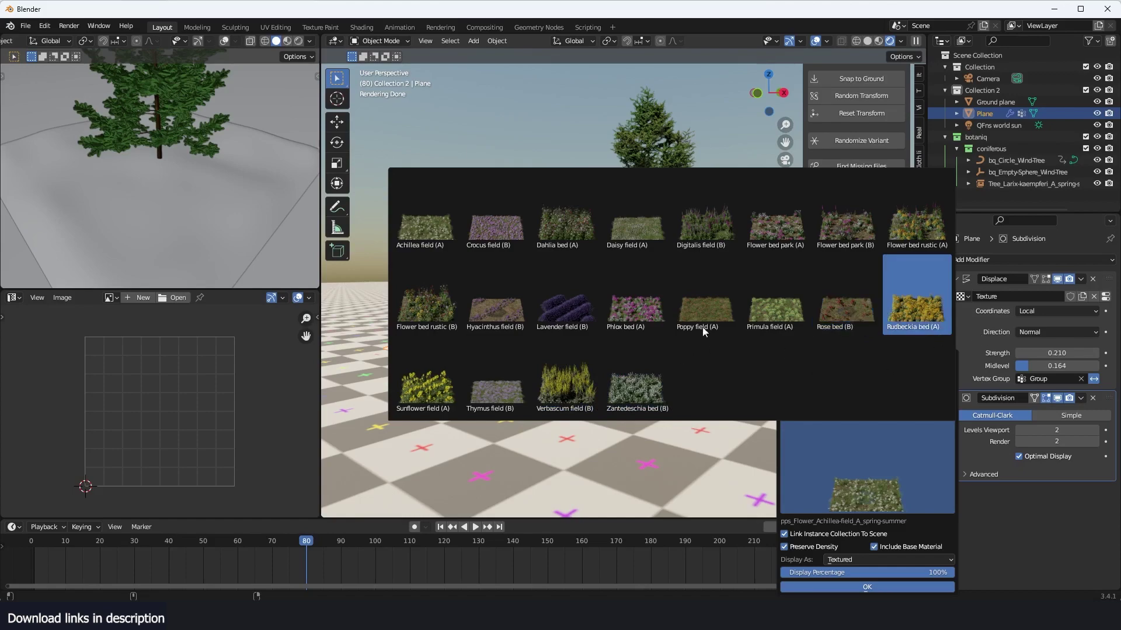
click(924, 321)
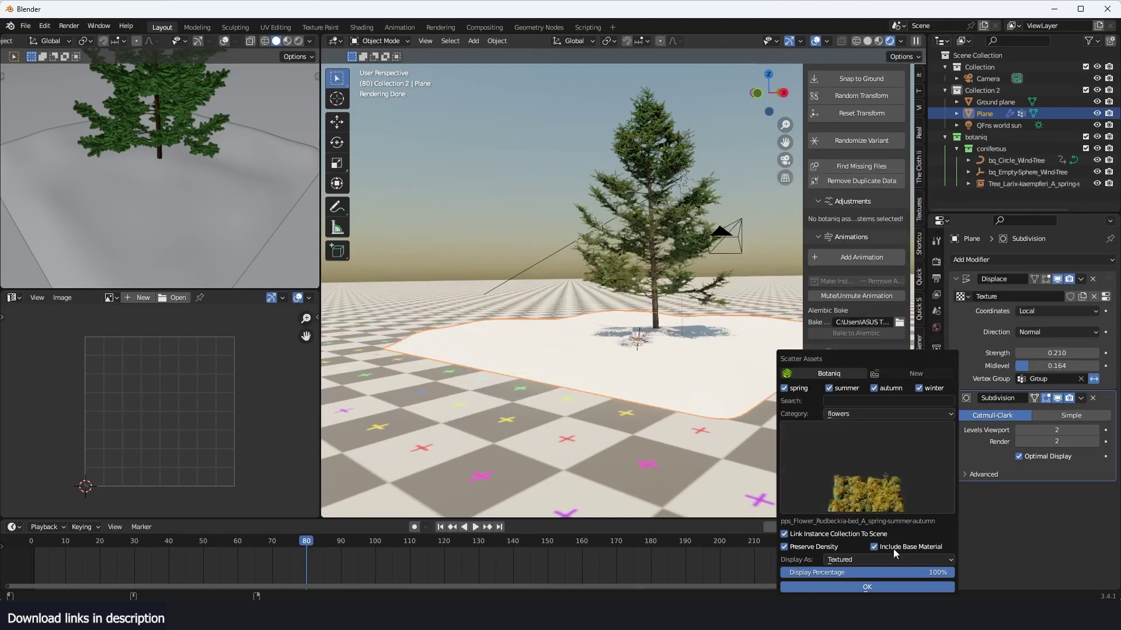
click(867, 587)
Step: Select the flower-covered plane and examine the emission, size, rotation and density settings of its two scatter systems
scroll(602, 289, up, 5)
middle_drag(601, 288, 684, 345)
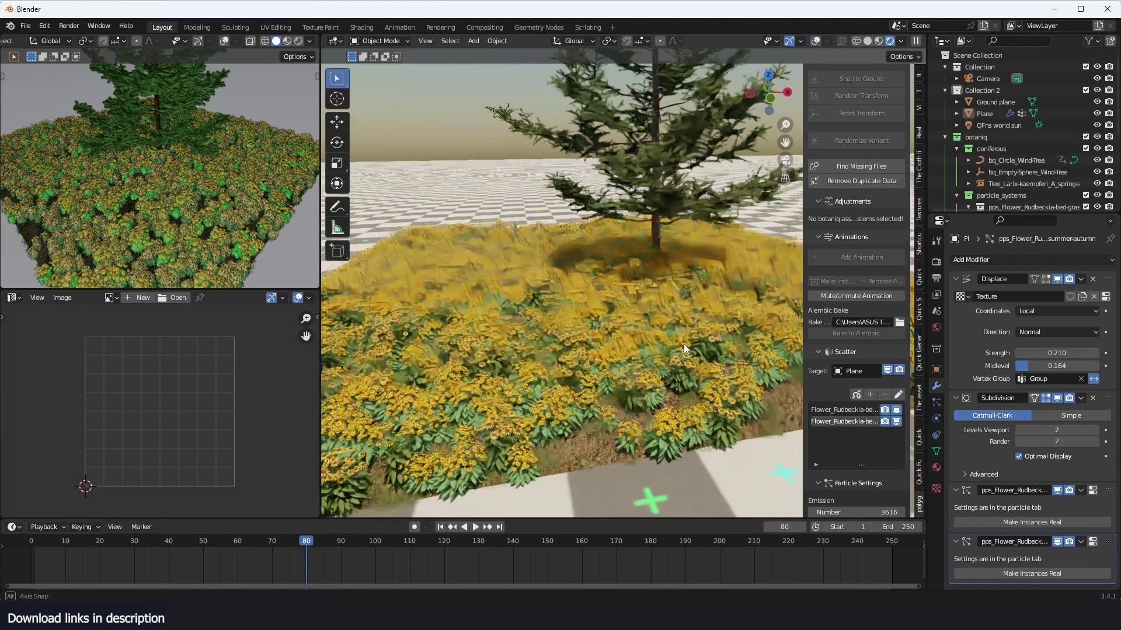
click(722, 409)
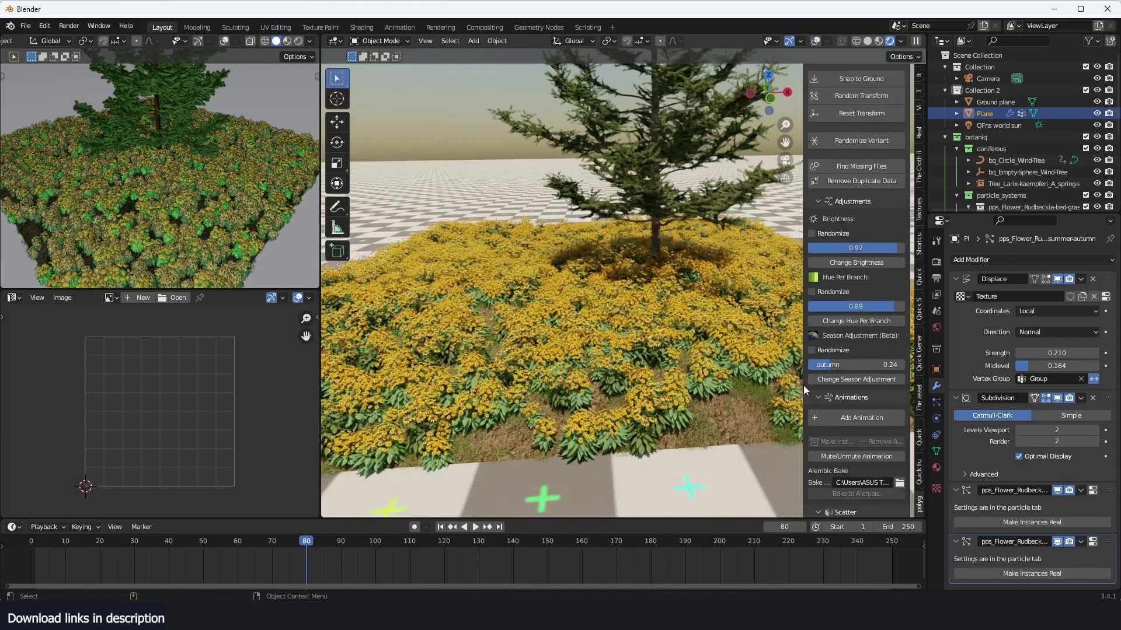
scroll(811, 362, up, 4)
click(816, 304)
click(813, 319)
click(815, 320)
click(815, 320)
scroll(827, 389, down, 4)
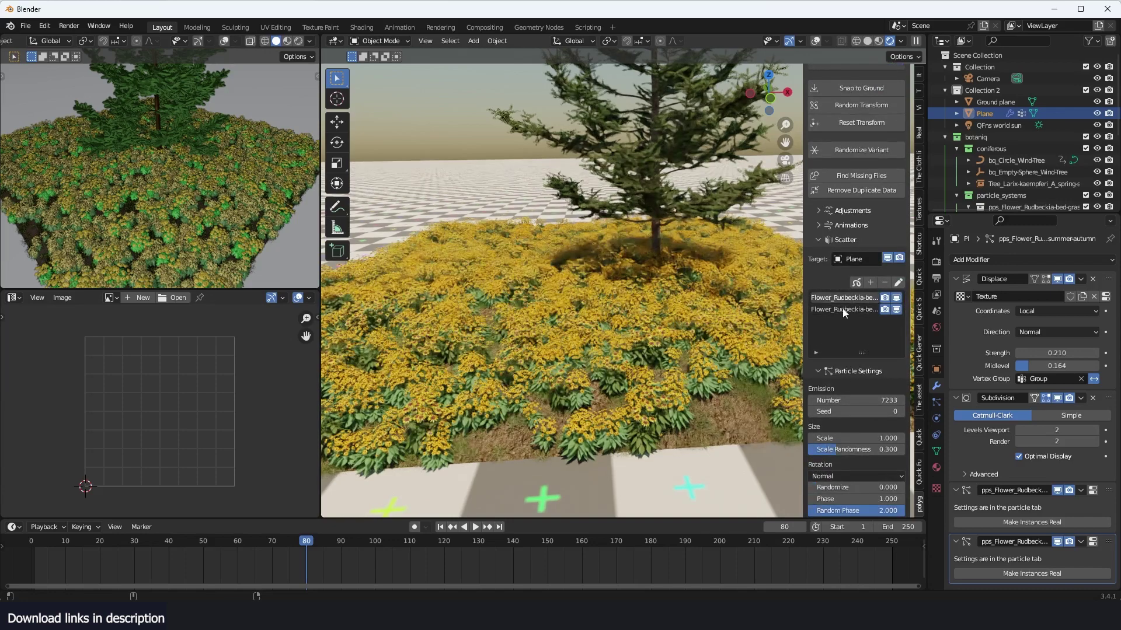
scroll(842, 436, down, 4)
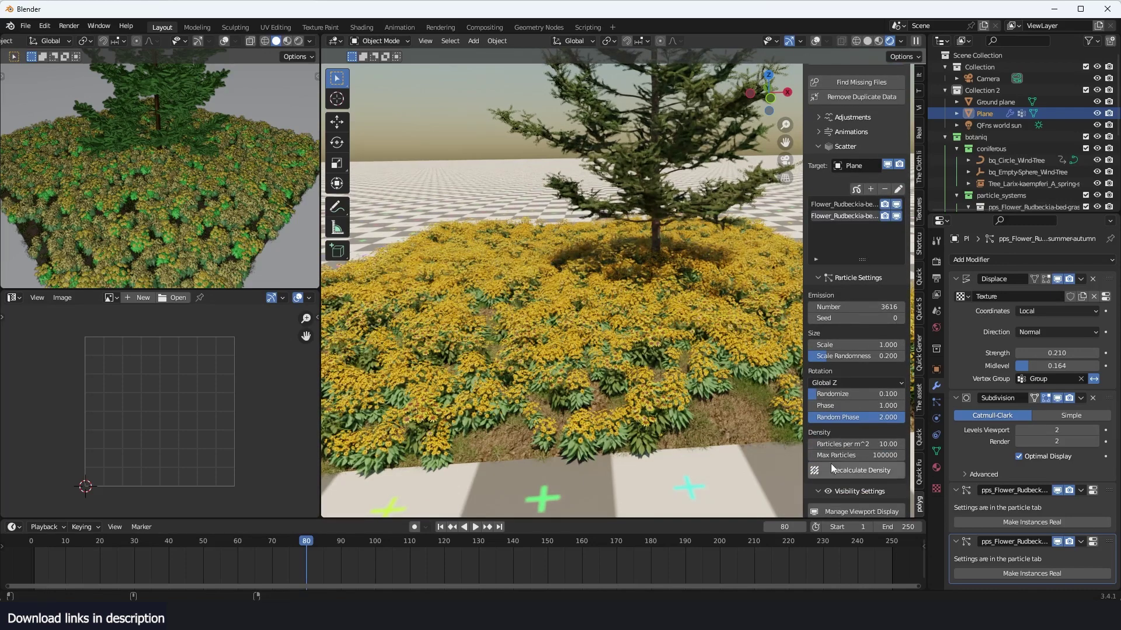
Step: Set the Rudbeckia flower scatter's number to 118, and the ground-cover scatter's number to 1000 and scale to 1.730
mouse_move(871, 308)
mouse_down()
mouse_move(802, 309)
mouse_move(870, 305)
mouse_up()
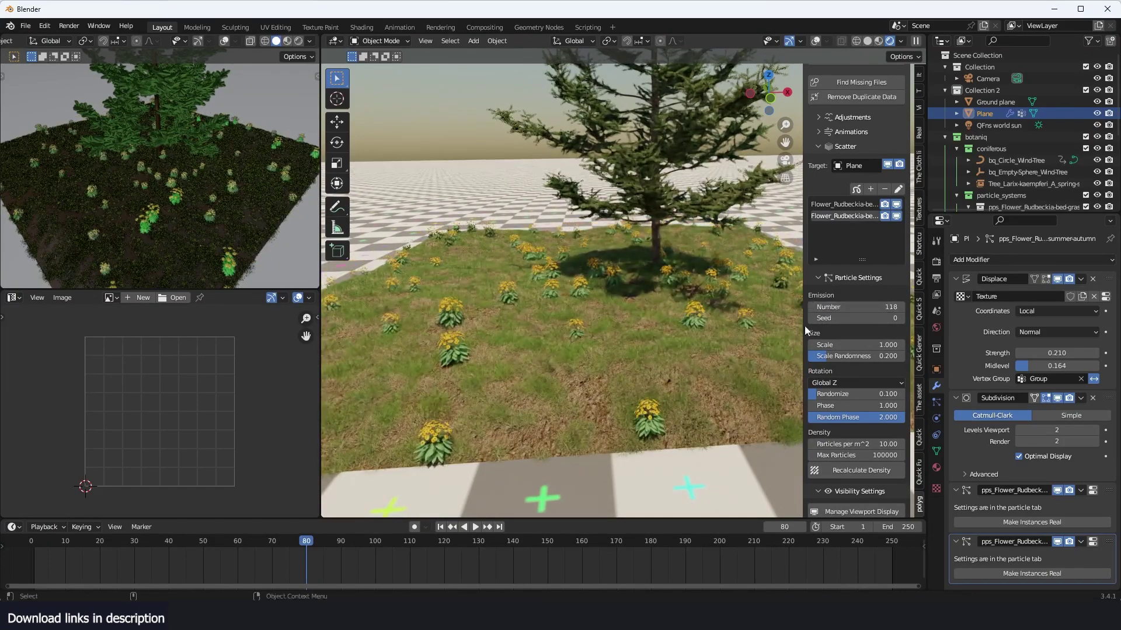
click(833, 206)
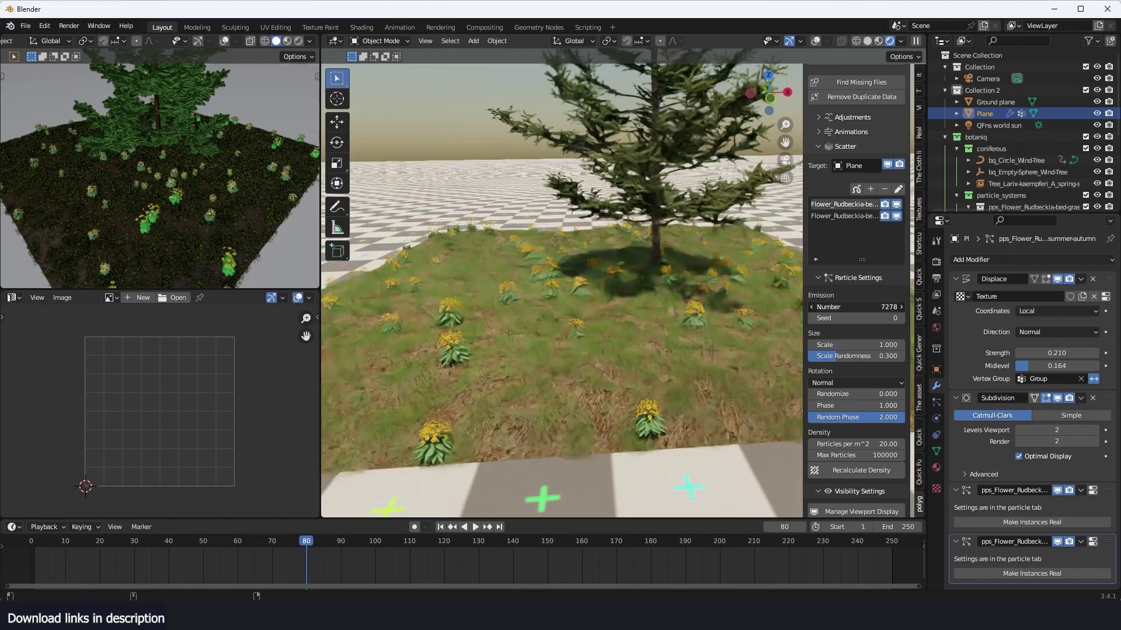
drag(835, 344, 876, 345)
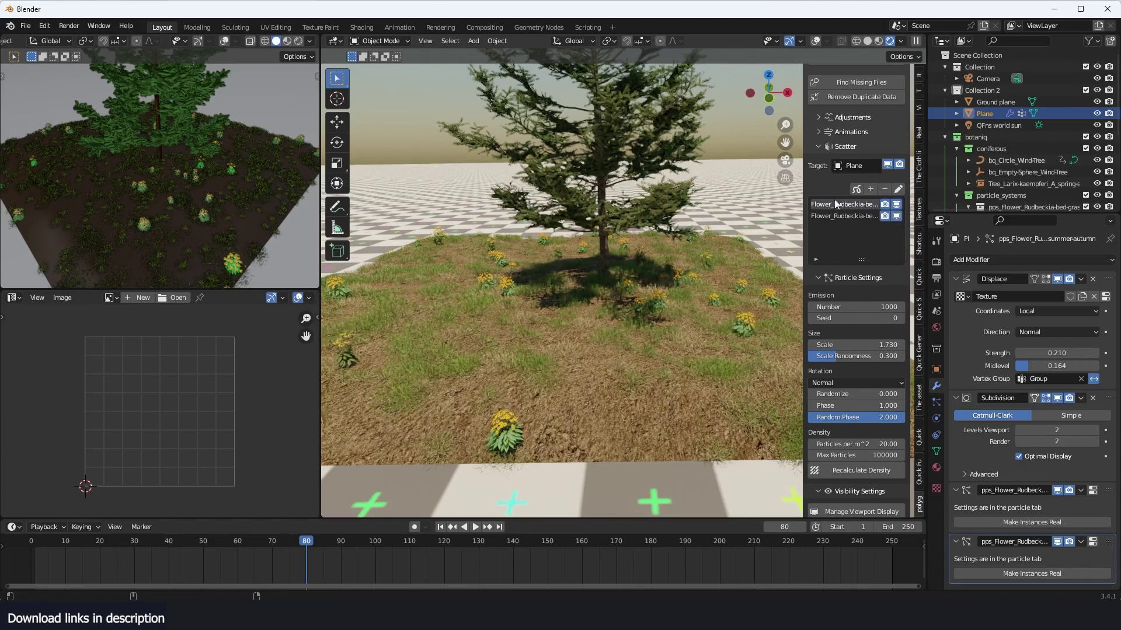
Step: Browse the scatter assets and scatter a European Meadow asset from the grass category over the plane
click(870, 189)
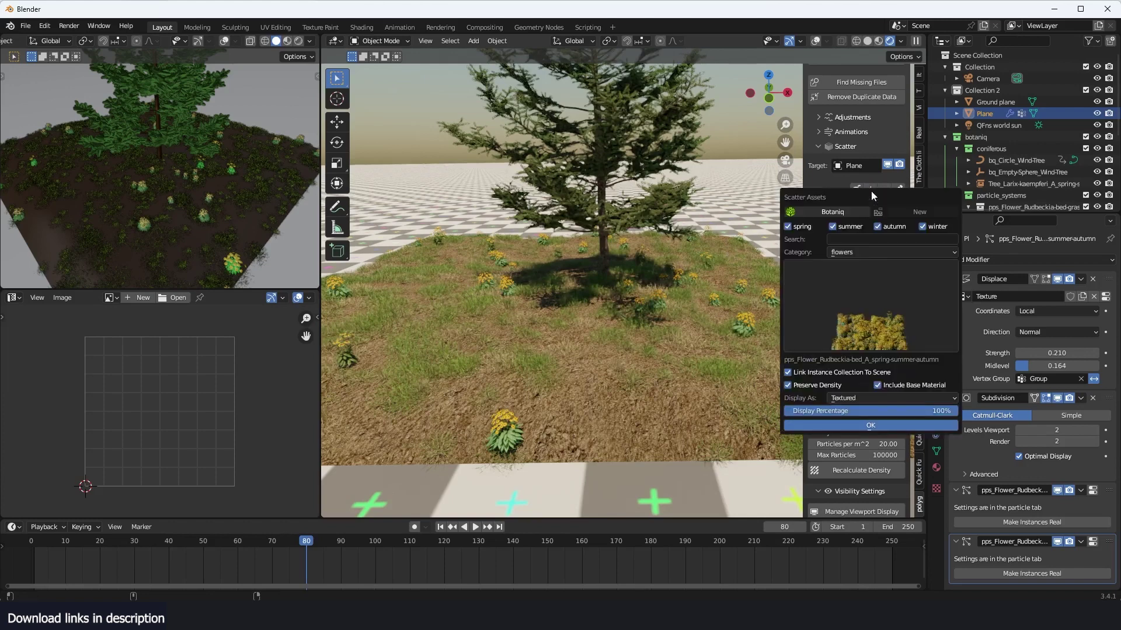
click(859, 315)
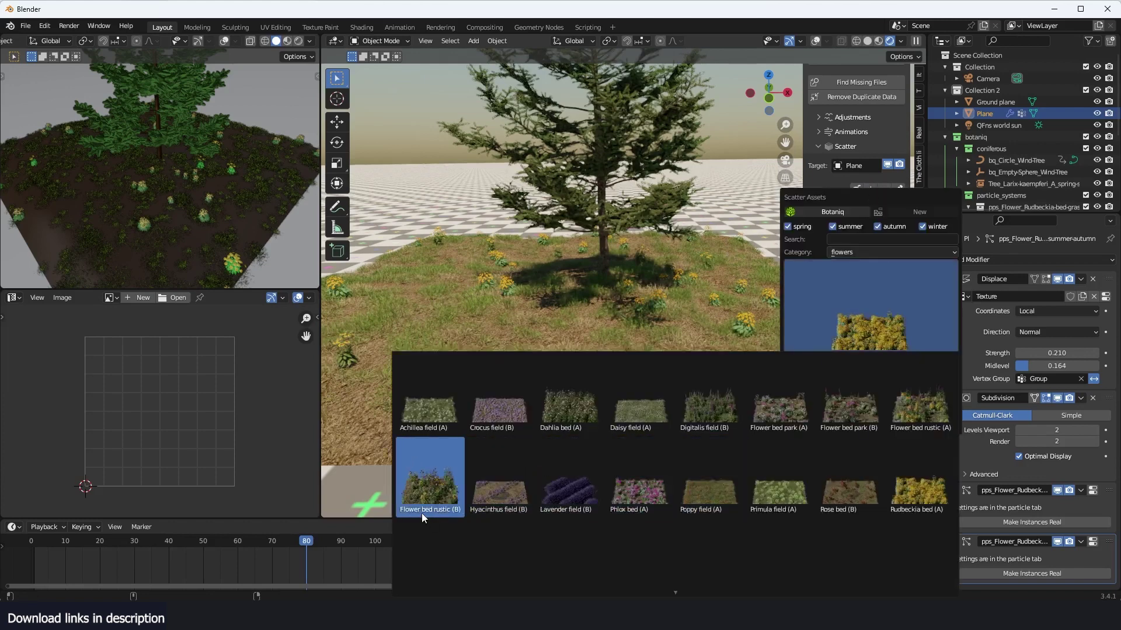
scroll(483, 429, down, 1)
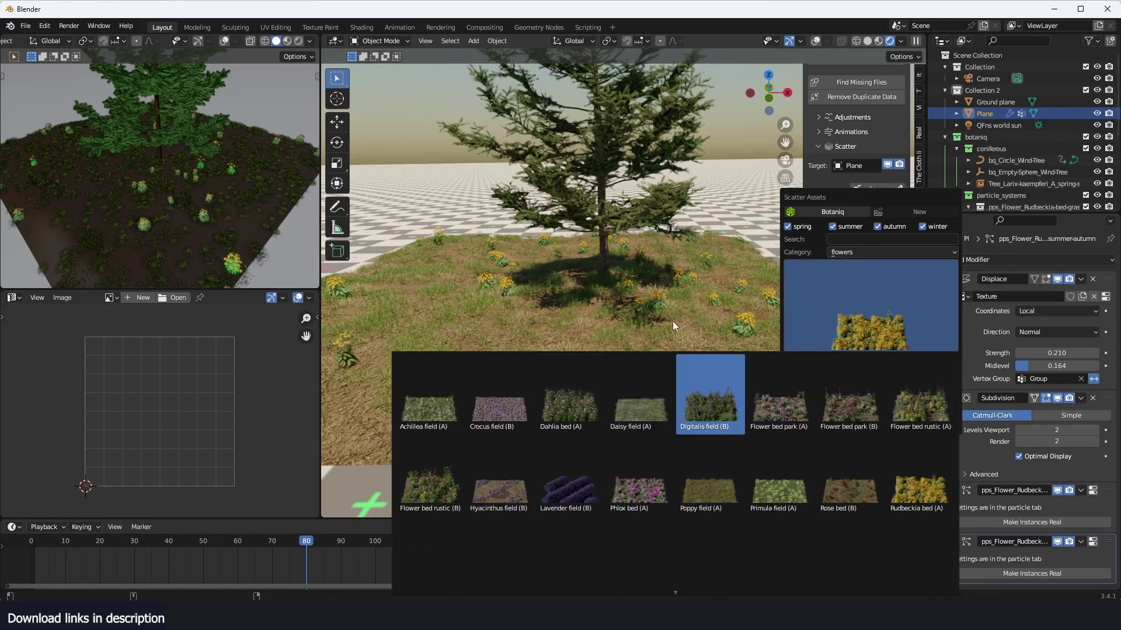
click(857, 252)
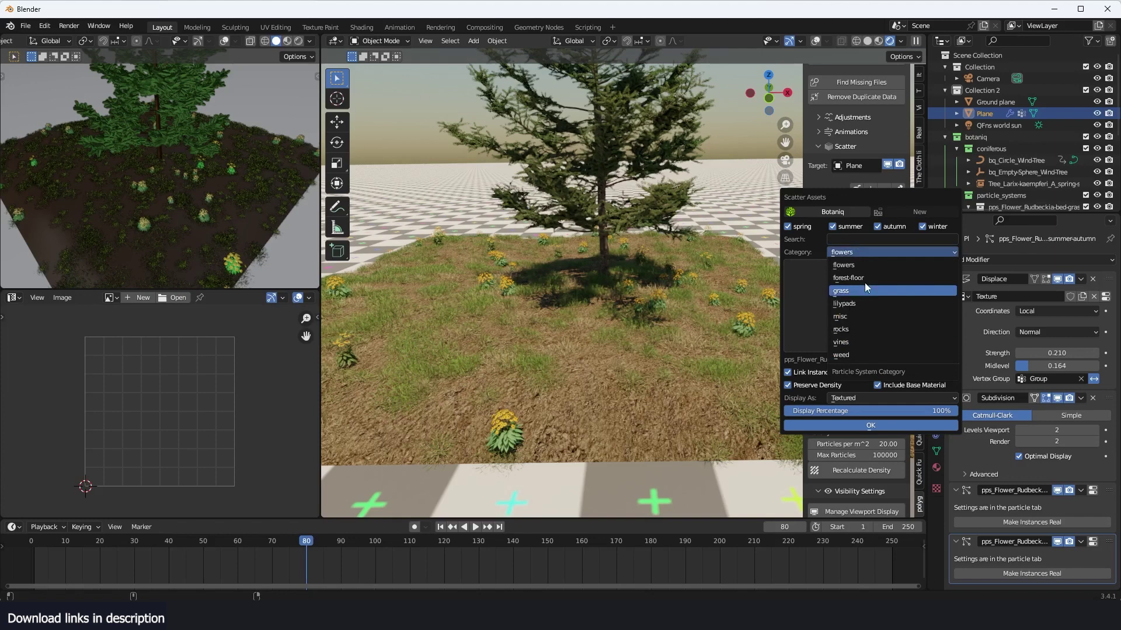
click(869, 279)
click(883, 252)
click(867, 277)
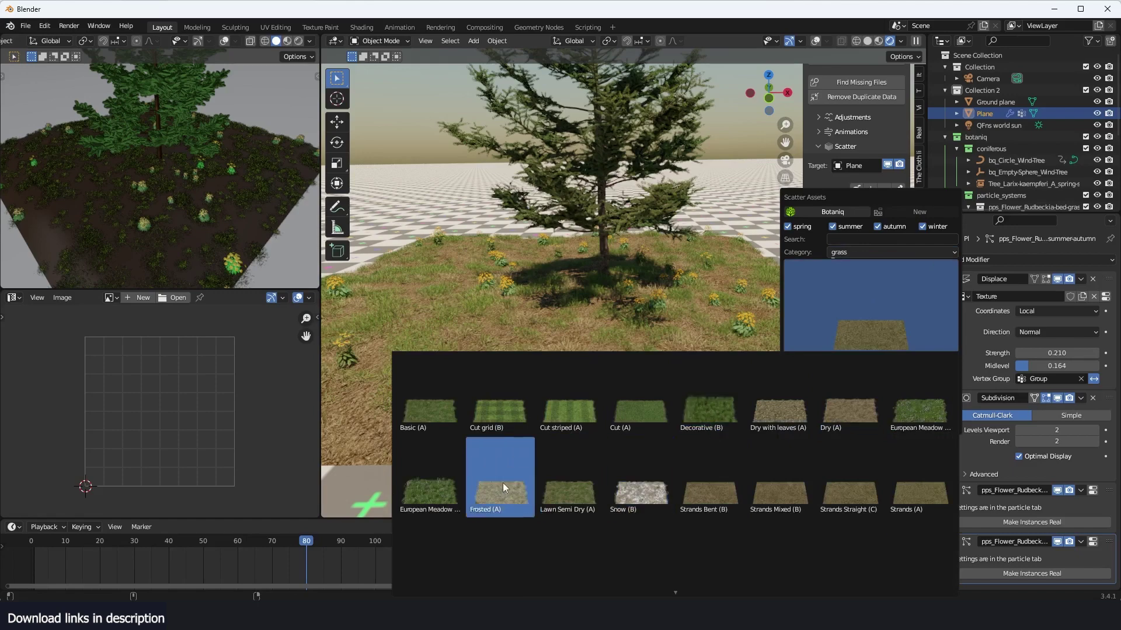
click(440, 485)
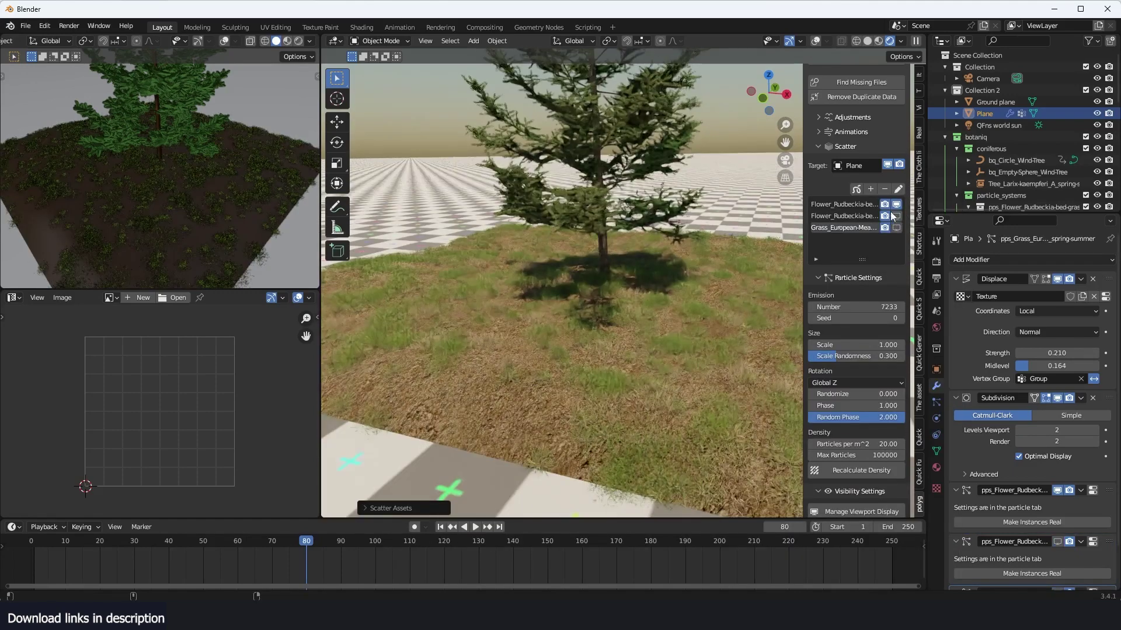
Step: Toggle the viewport display of the plane's three scatter systems to compare their contributions, leaving all three shown
click(897, 216)
click(897, 208)
click(897, 207)
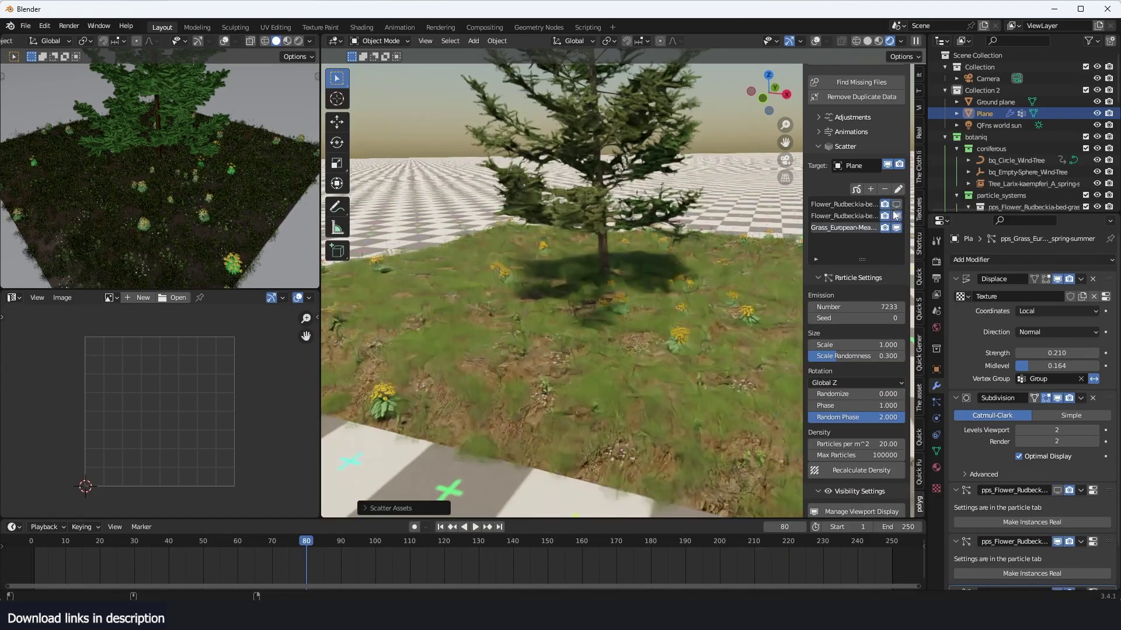
click(896, 216)
click(897, 228)
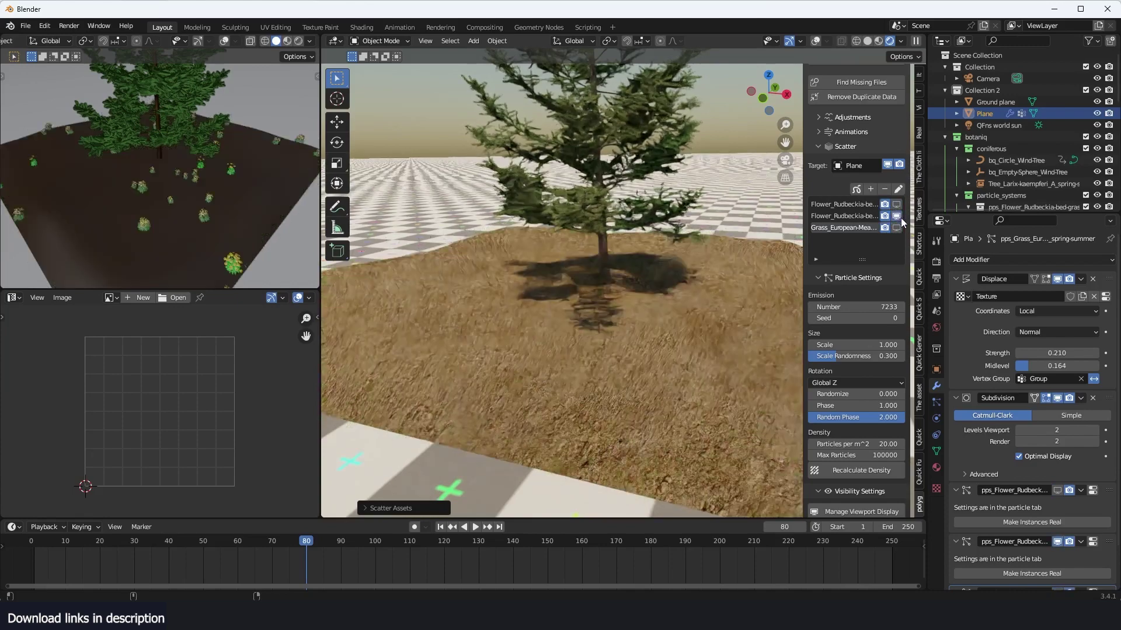
click(897, 215)
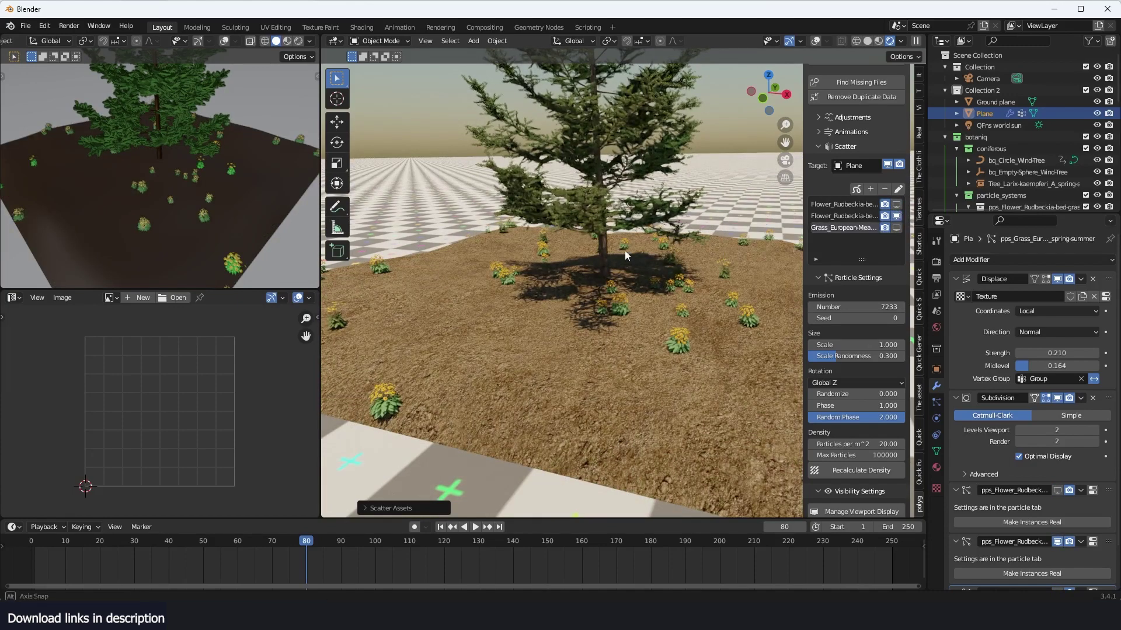
click(897, 228)
middle_drag(609, 290, 762, 318)
middle_drag(614, 338, 675, 324)
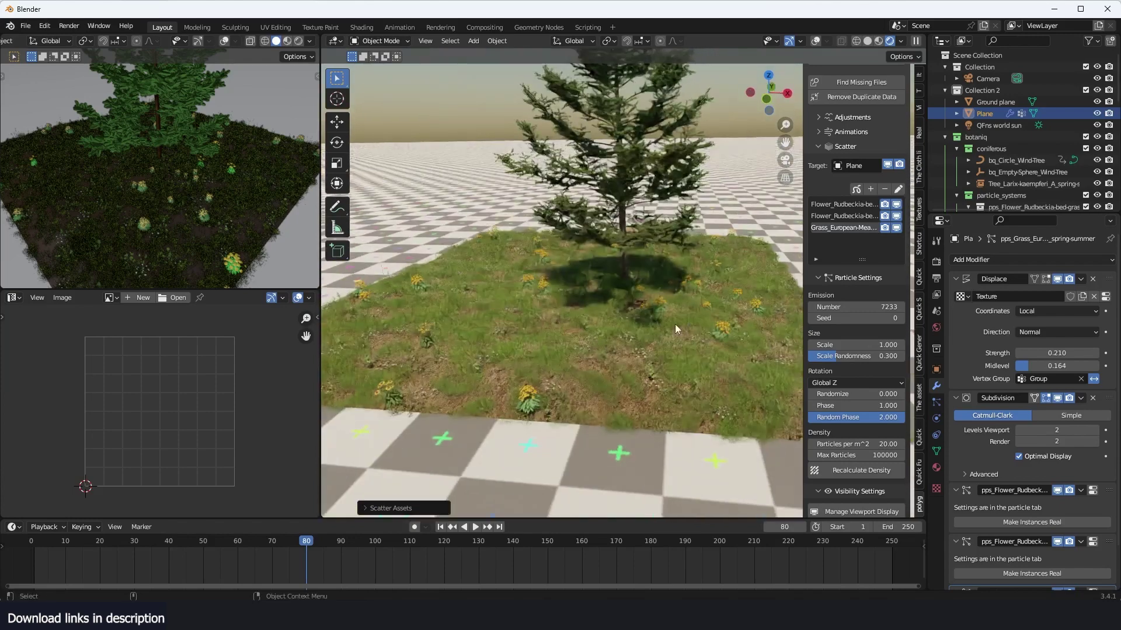
Step: Search all asset library categories for "carbin" and add the wooden cabin asset to the scene
click(920, 399)
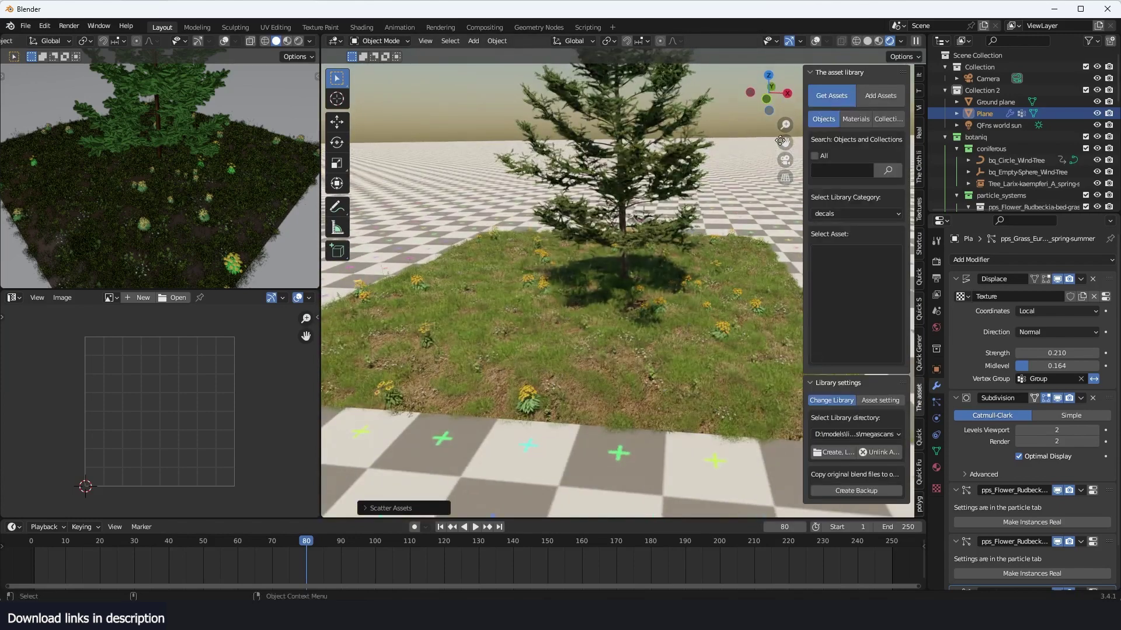
click(832, 169)
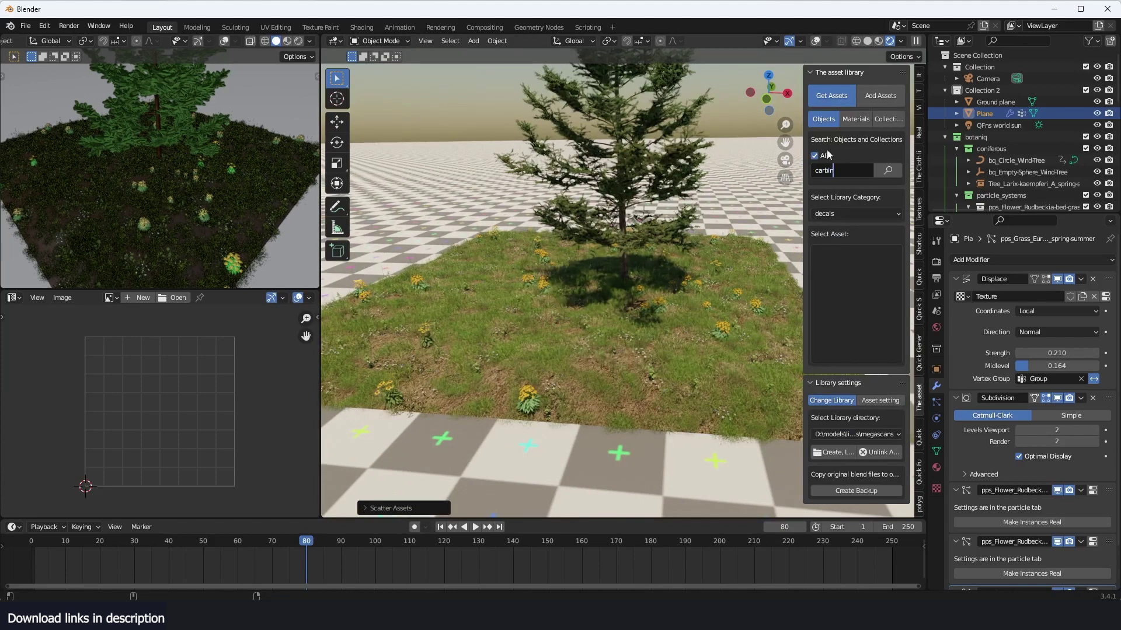
key(Return)
click(863, 258)
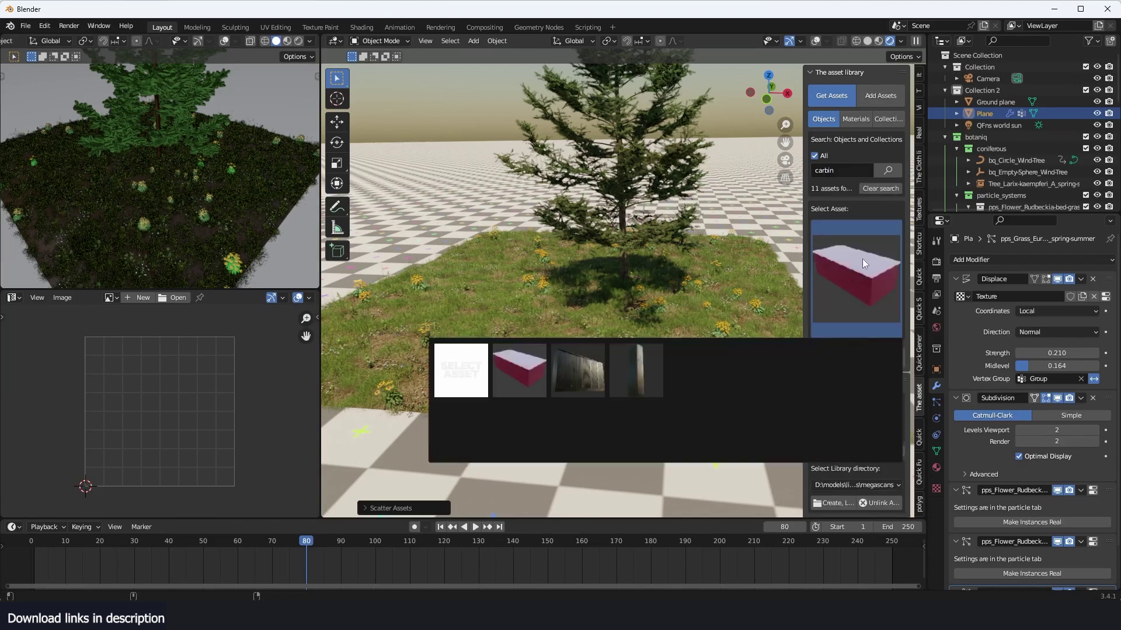
click(652, 433)
click(866, 364)
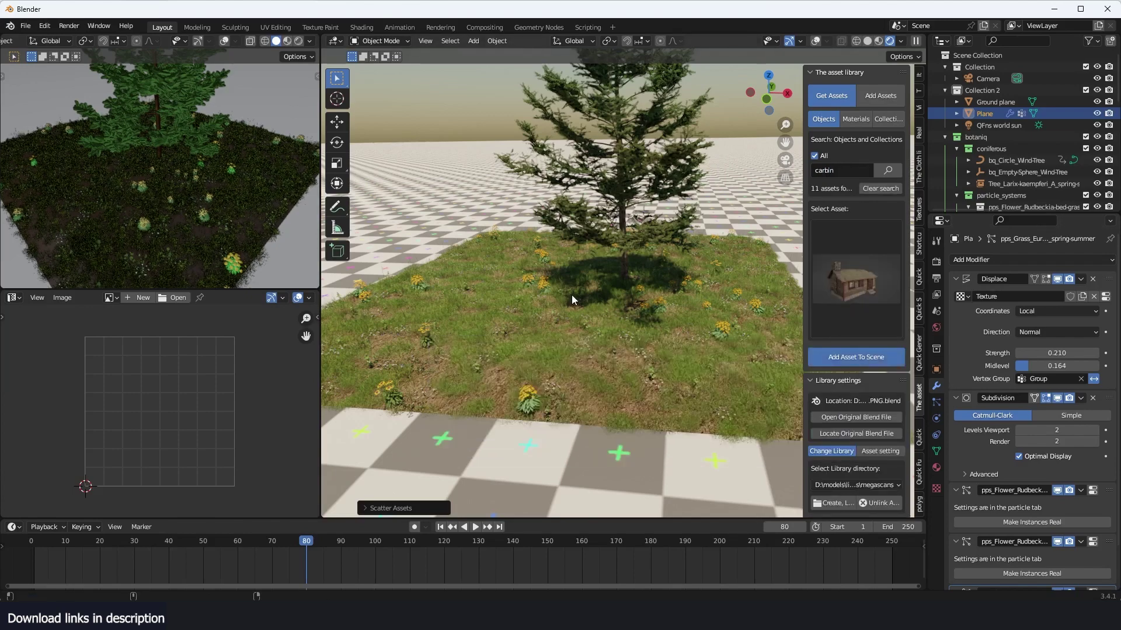
Step: Scale the wooden cabin to 1.483 and move the larch tree to the front corner of the cabin
key(s)
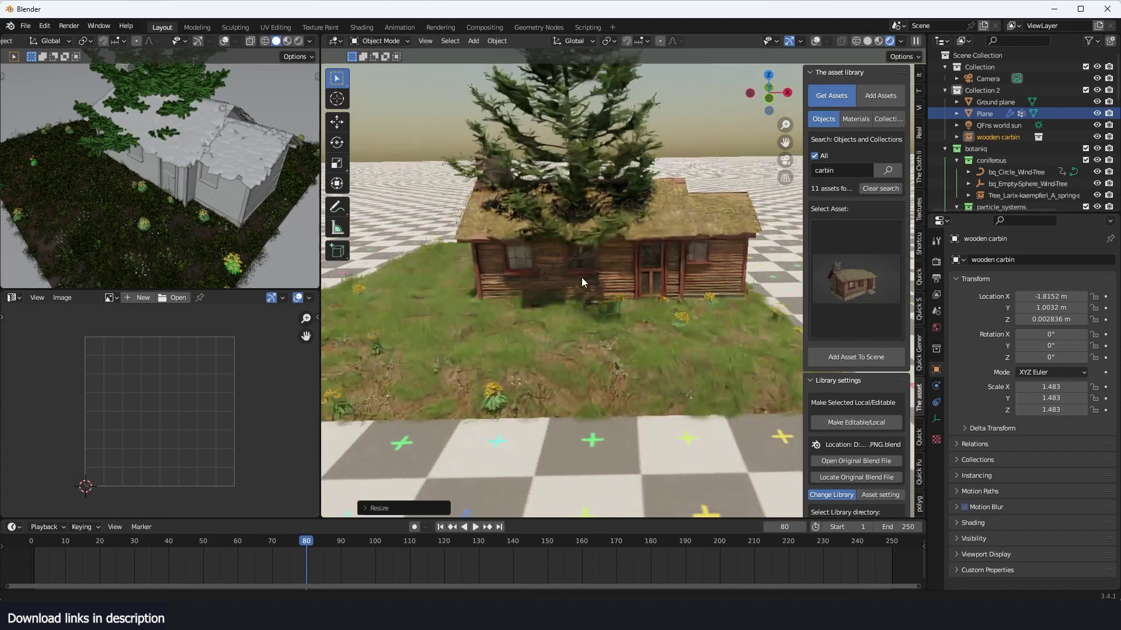
middle_drag(582, 279, 591, 276)
middle_drag(548, 191, 477, 267)
key(shift+s)
click(415, 174)
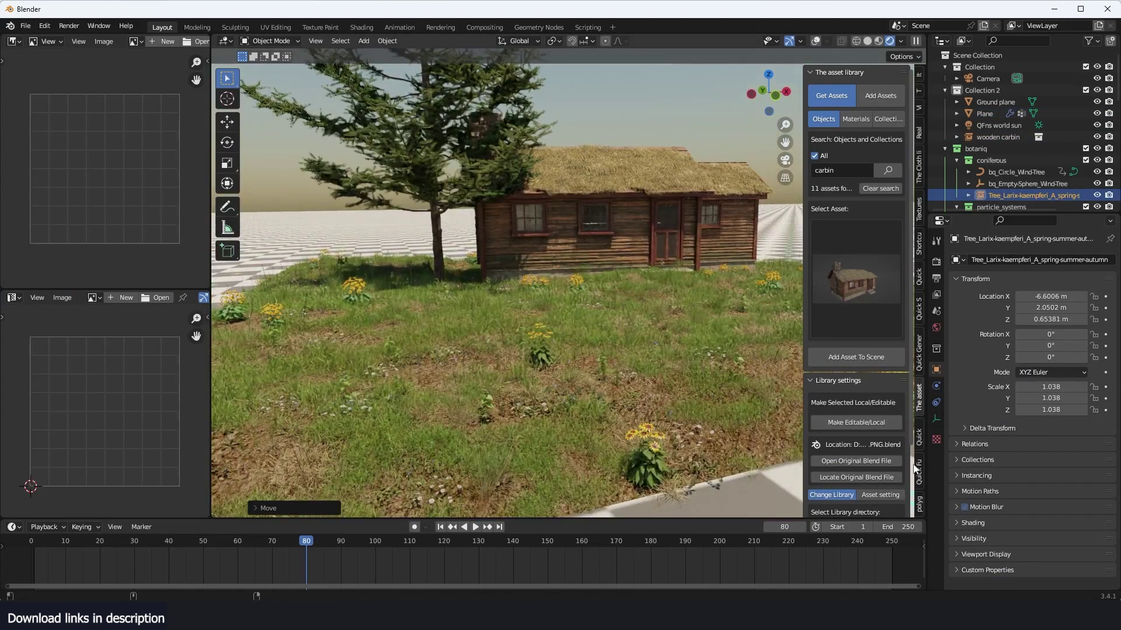
Step: Scatter the Flower bed rustic (B) asset from the flowers category over the plane and set its number to 2000
scroll(883, 310, down, 3)
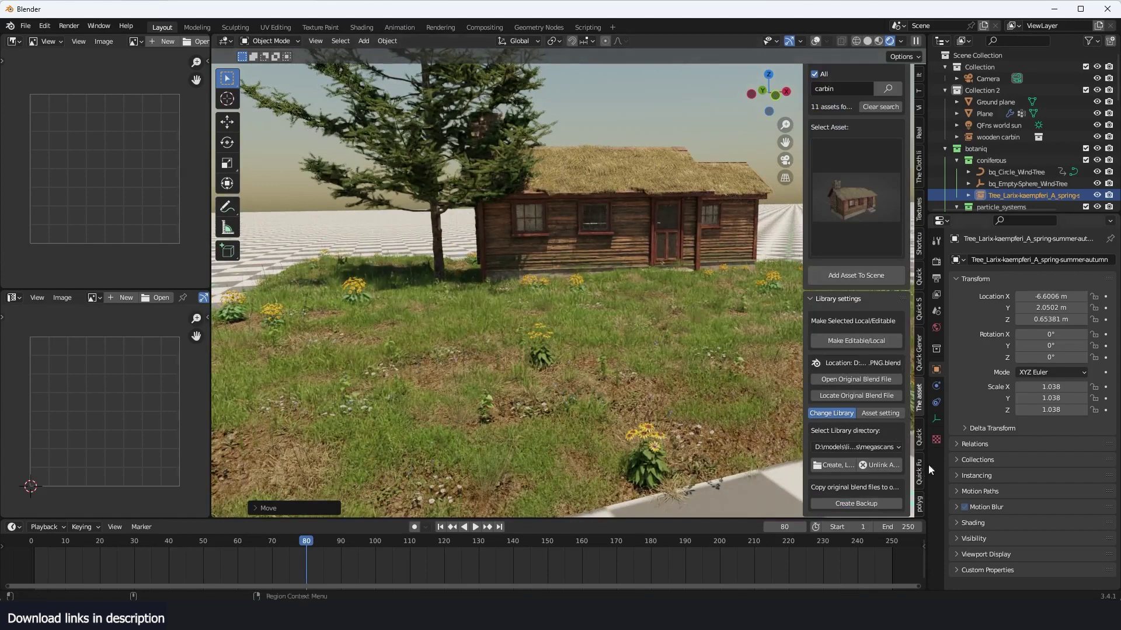
click(920, 499)
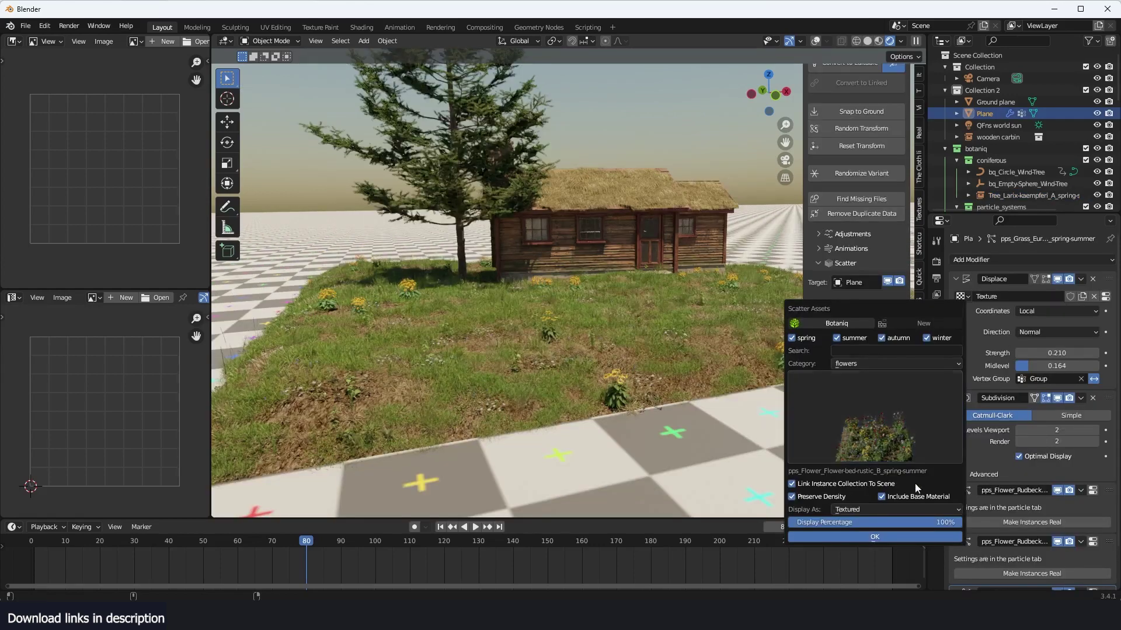
click(901, 534)
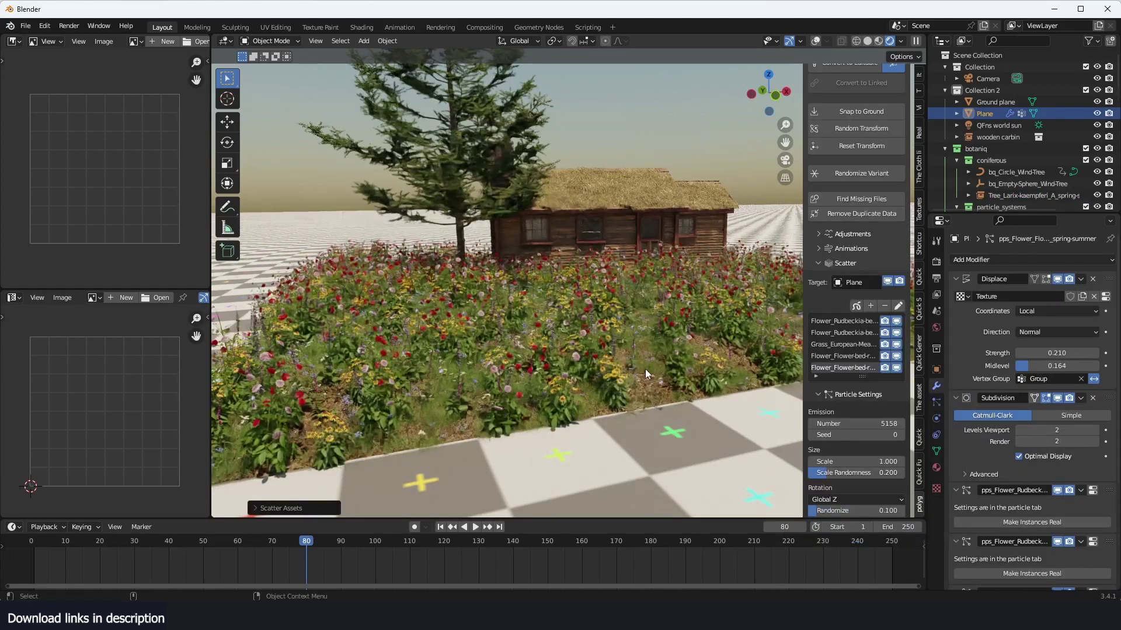
middle_drag(642, 366, 624, 371)
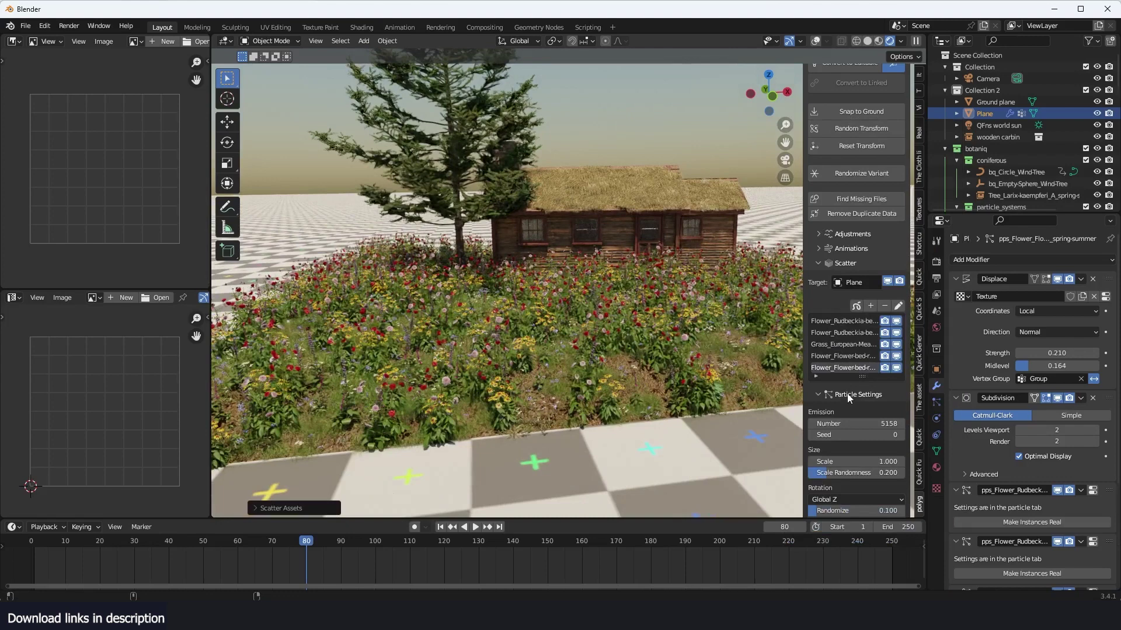
scroll(860, 454, down, 2)
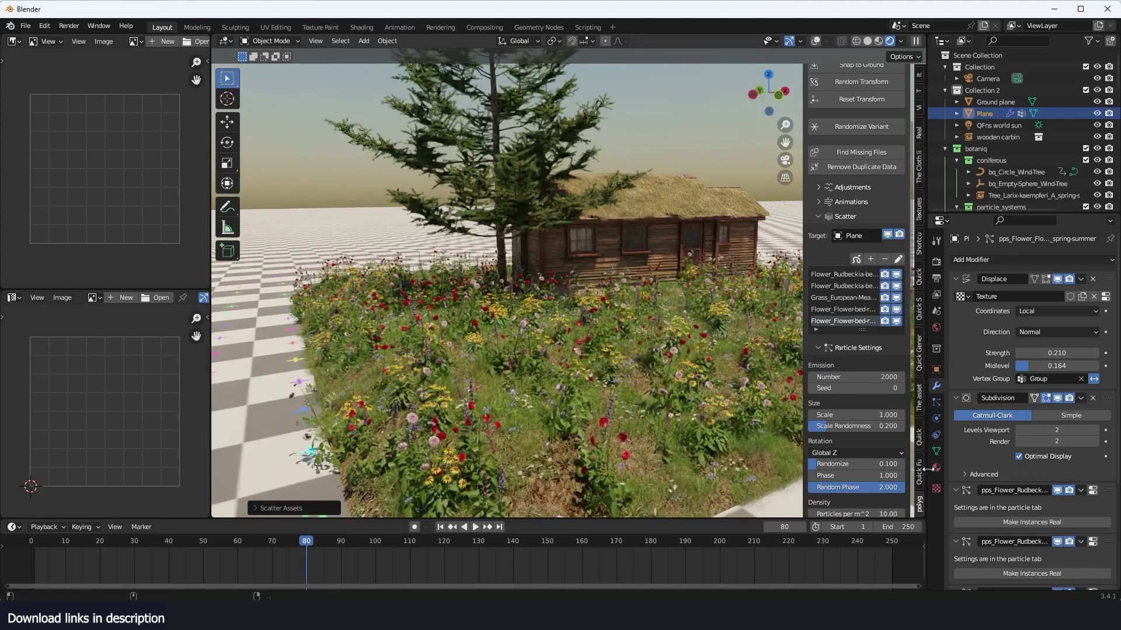
Step: Search the asset library for "car" and add the van car vehicle asset to the scene
click(920, 392)
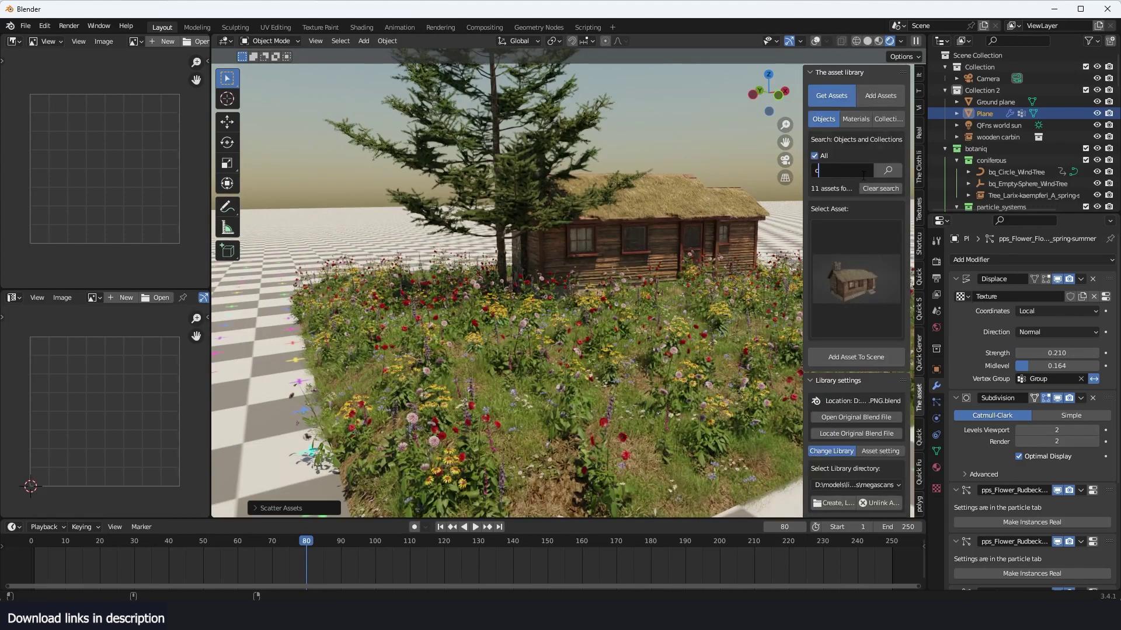
key(Return)
click(844, 247)
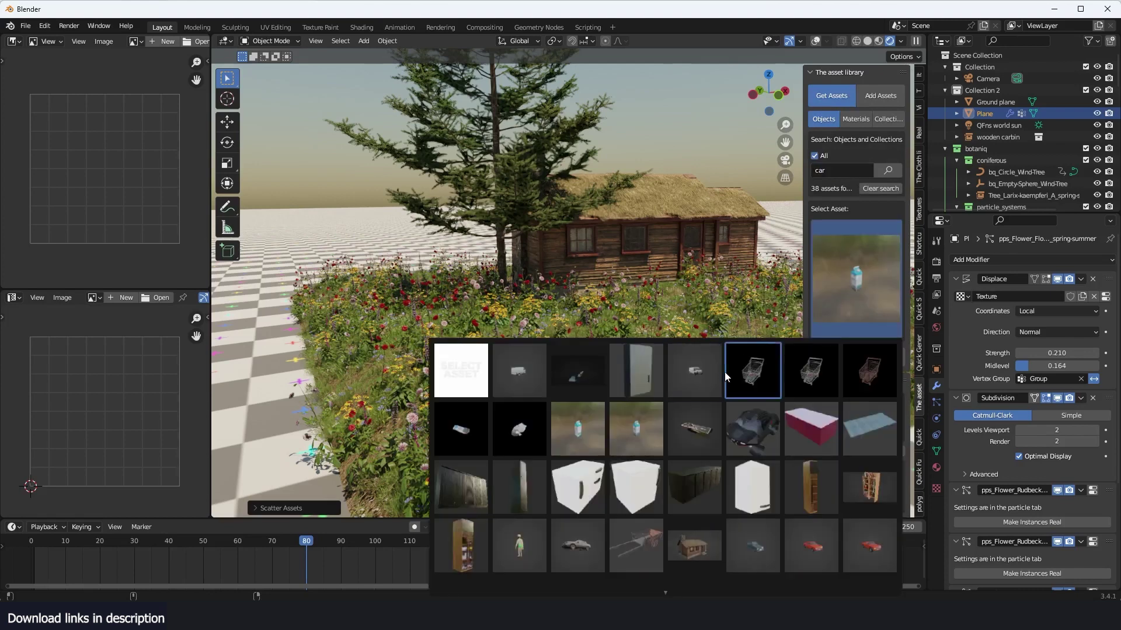
click(541, 362)
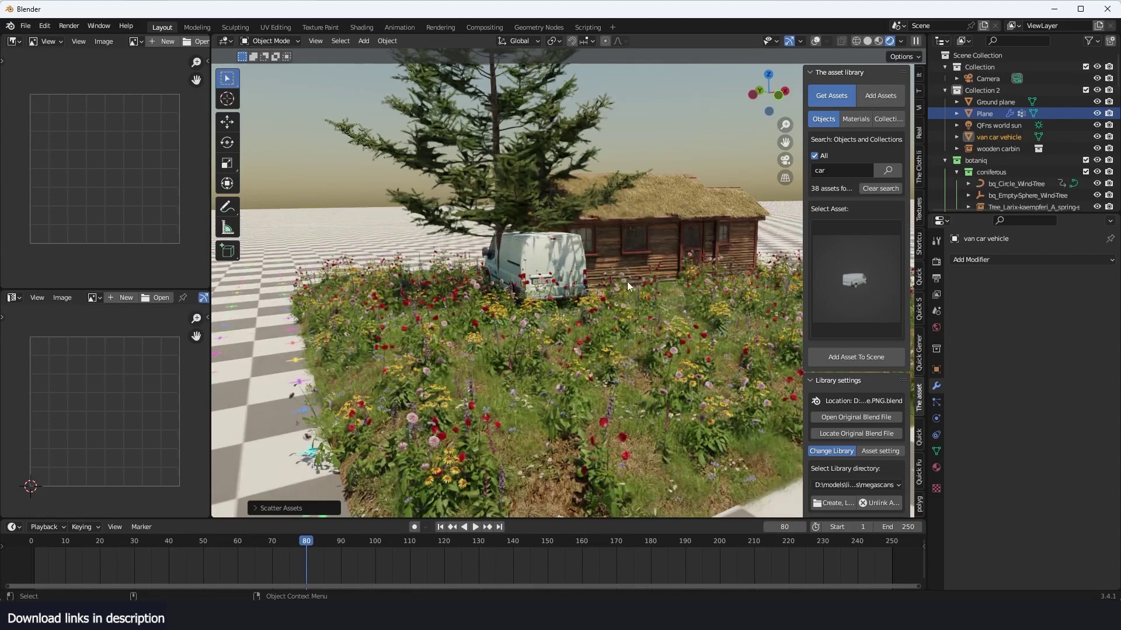
Step: Enlarge the van and move it horizontally, with Z locked, to the far side of the tree from the cabin
key(s)
click(657, 282)
key(g)
key(shift+z)
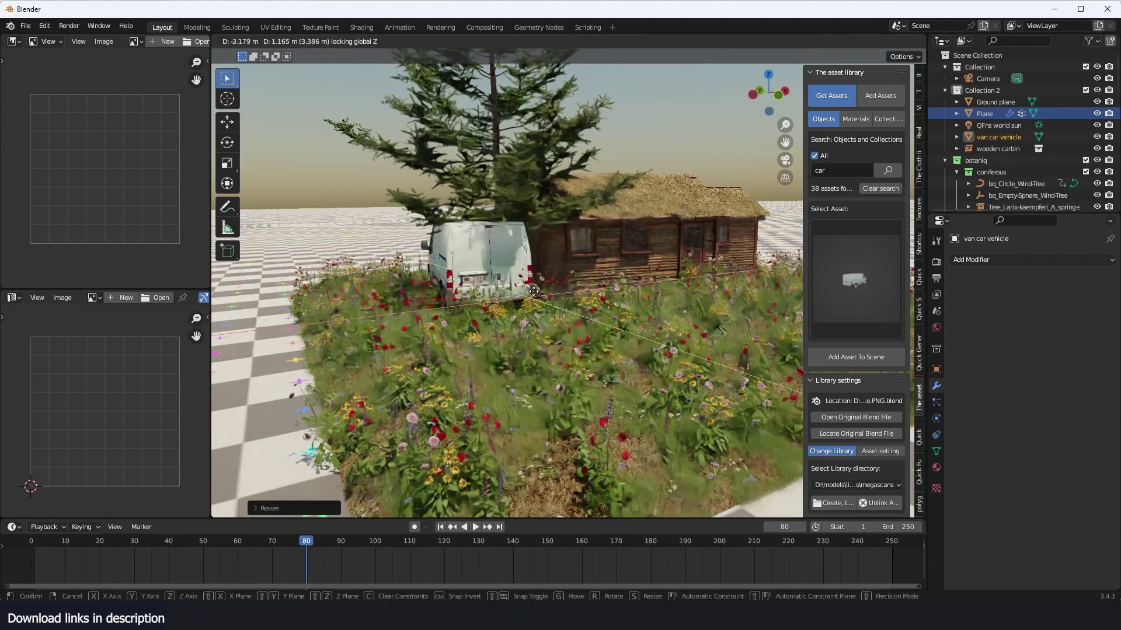
click(467, 315)
Step: Add the old car asset from the library search to the scene and set the solid shading colour to Random
click(853, 274)
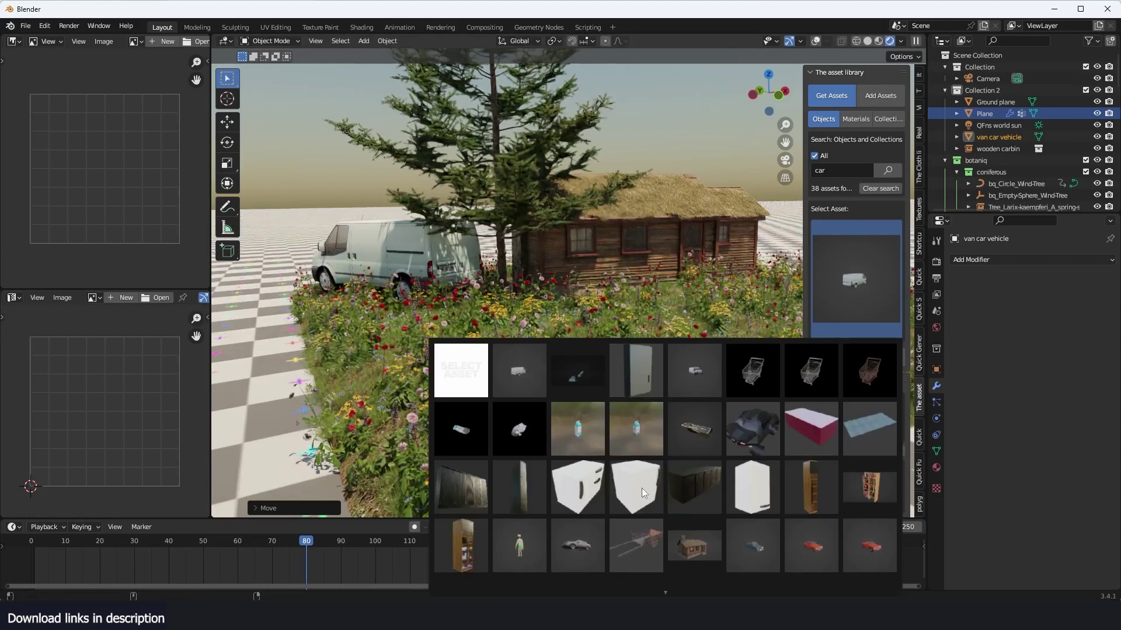
click(579, 545)
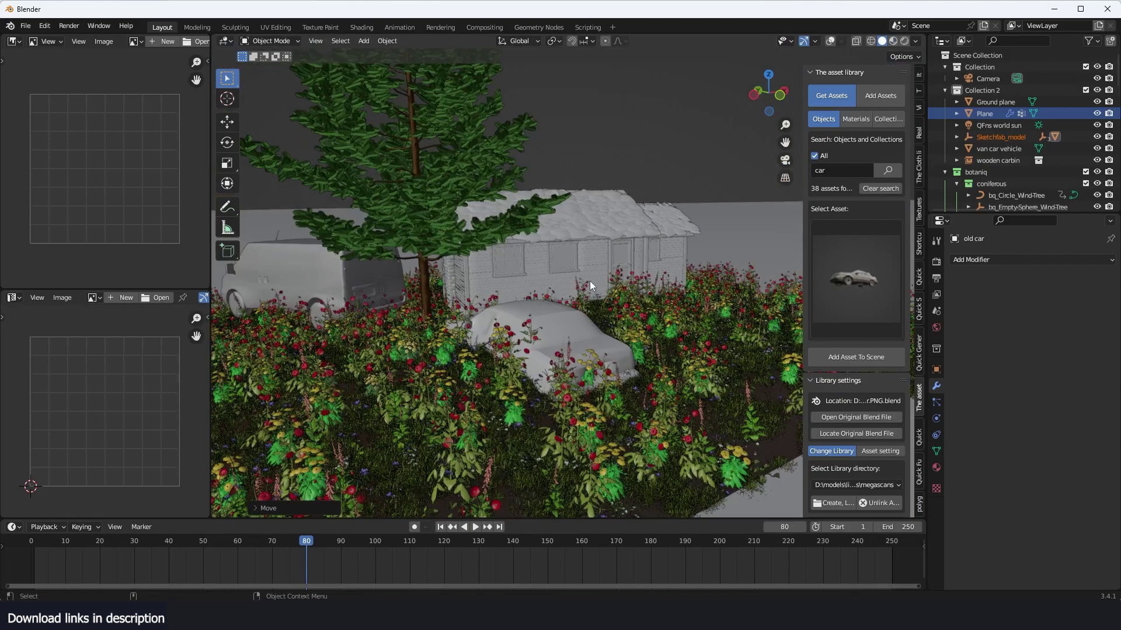
scroll(617, 272, up, 2)
mouse_move(589, 281)
middle_down()
mouse_move(616, 272)
mouse_move(597, 289)
middle_up()
key(shift+q)
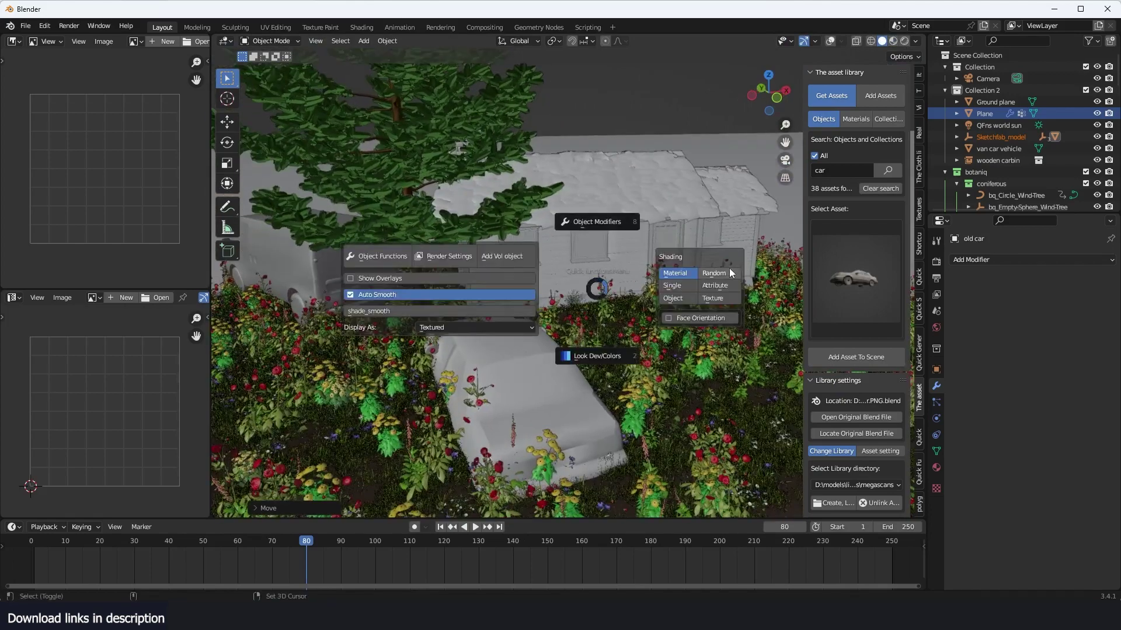
click(714, 273)
Step: Add a plane mesh, snap it to the 3D cursor placed on the old car, and enlarge it
key(shift+a)
mouse_move(543, 337)
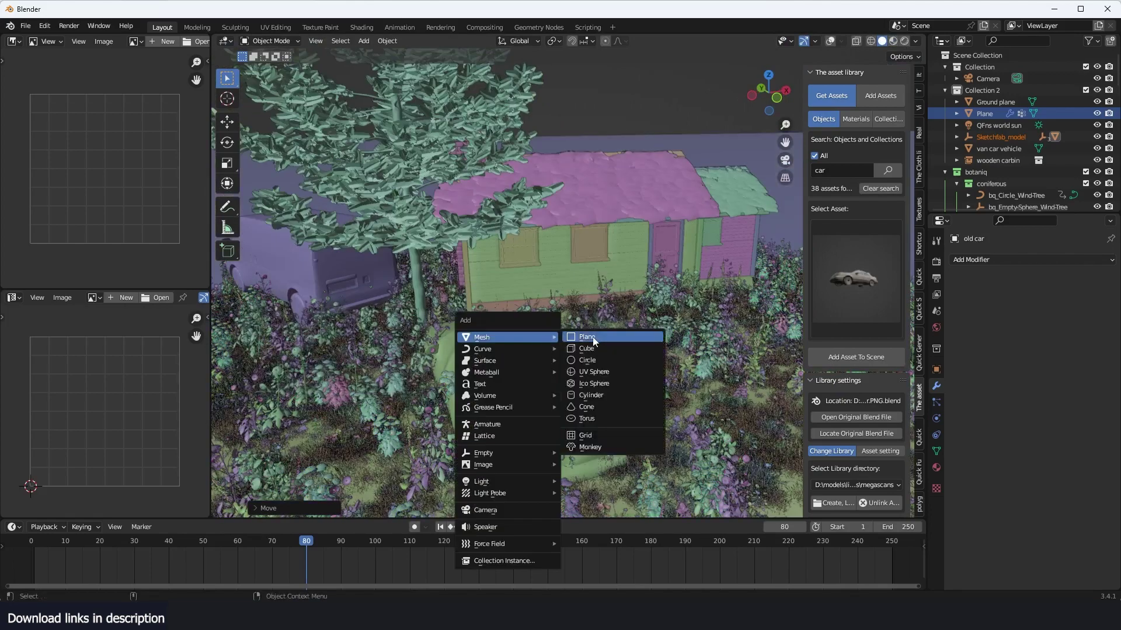
click(585, 340)
shift+right_click(516, 353)
key(shift+s)
click(489, 283)
key(s)
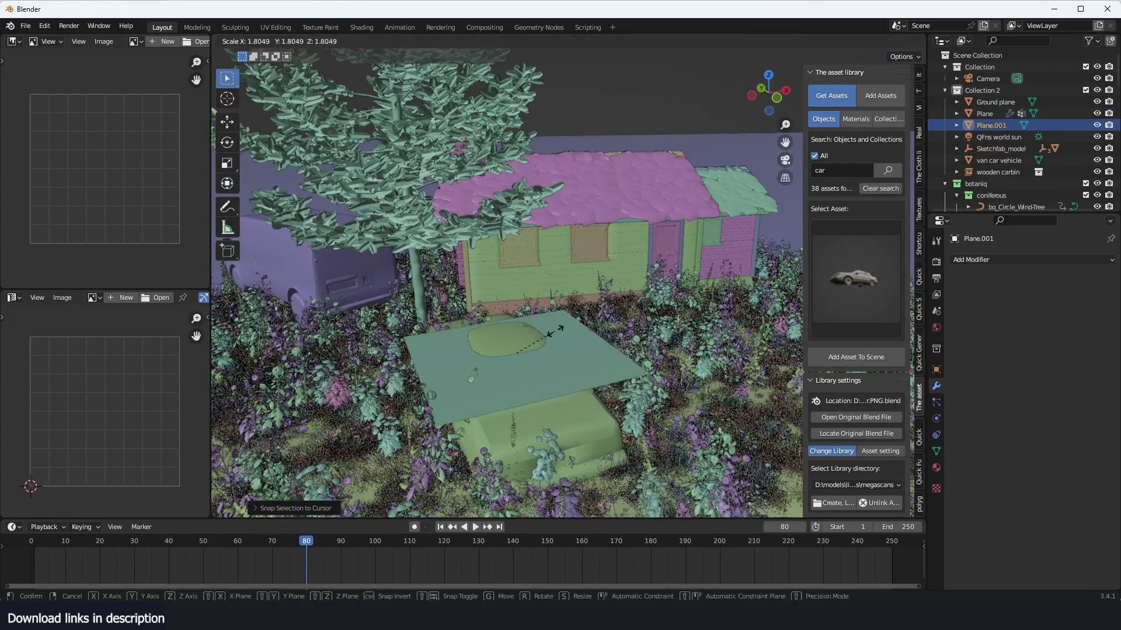
click(590, 337)
Step: Adjust the new plane's scale to about 1.86 and move it so it covers the old car
scroll(587, 327, up, 6)
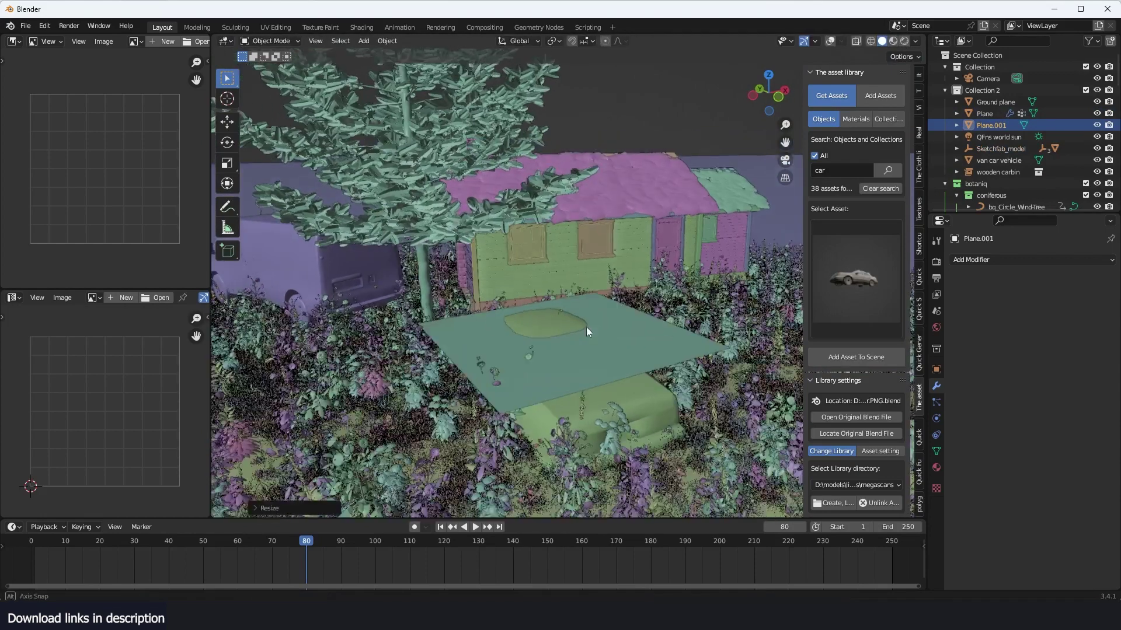
scroll(602, 327, down, 5)
key(s)
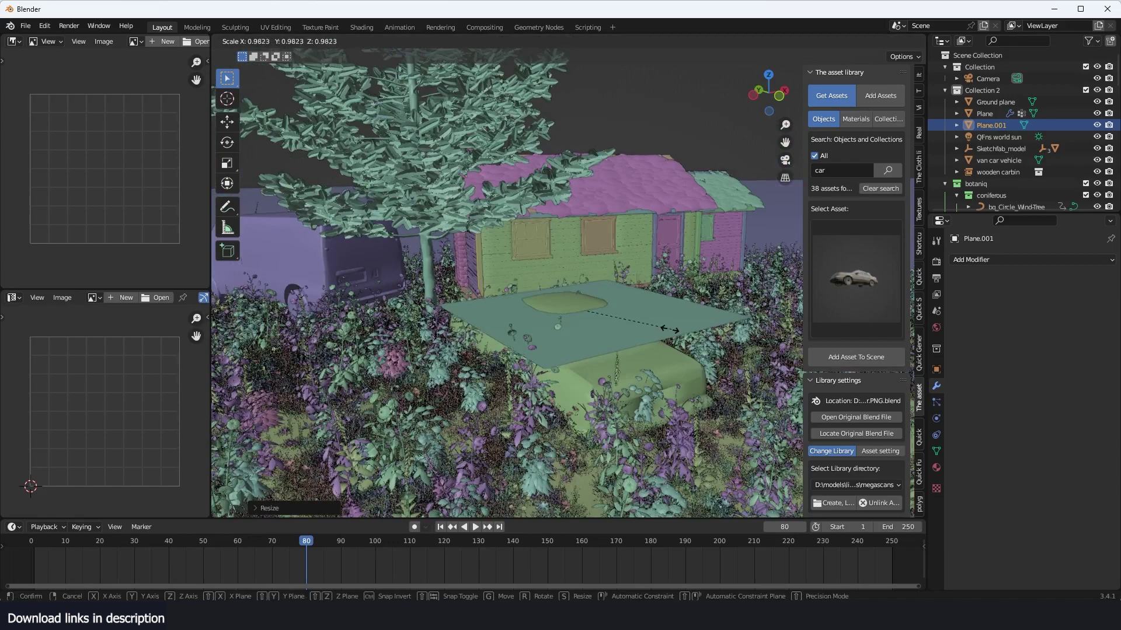
click(657, 328)
key(g)
click(645, 319)
Step: Subdivide the plane above the old car four times in Edit Mode and return to Object Mode
key(Tab)
right_click(602, 291)
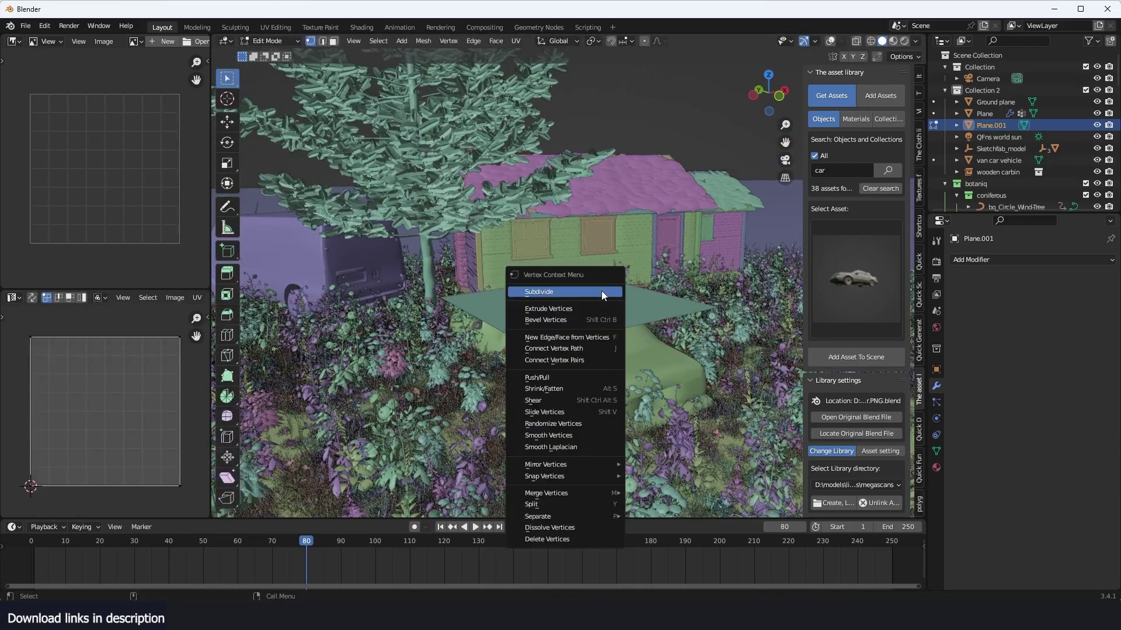
click(601, 291)
right_click(554, 271)
click(554, 271)
right_click(555, 271)
click(555, 270)
right_click(555, 271)
click(556, 271)
key(Tab)
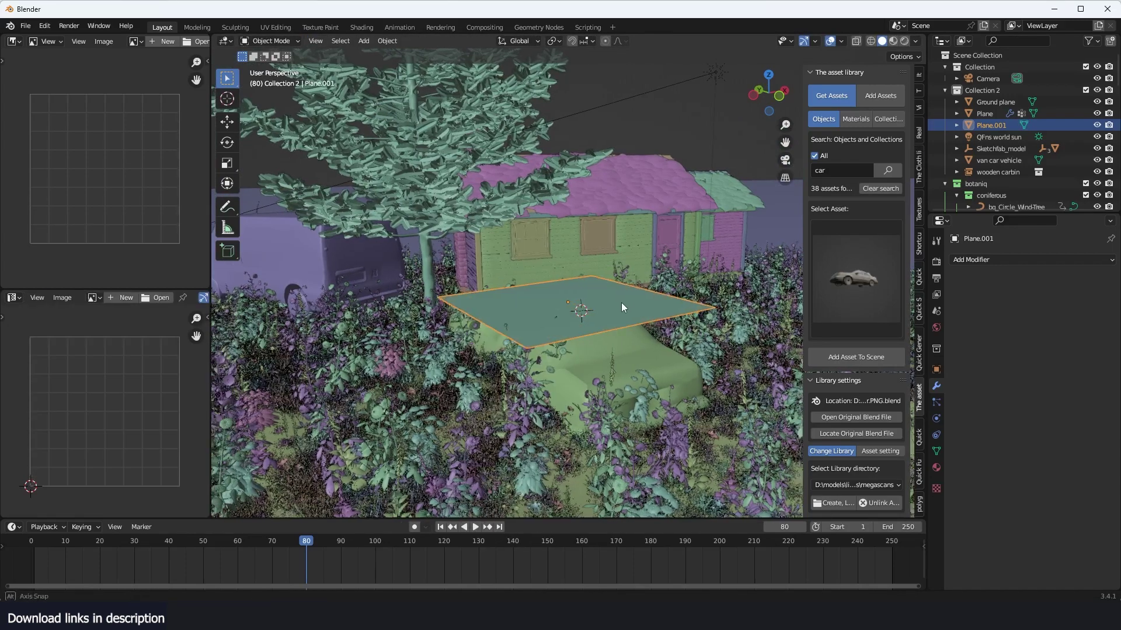
Step: Add a Shrinkwrap modifier to the plane with the old car as target and an offset of 0.02 m
click(992, 260)
click(972, 397)
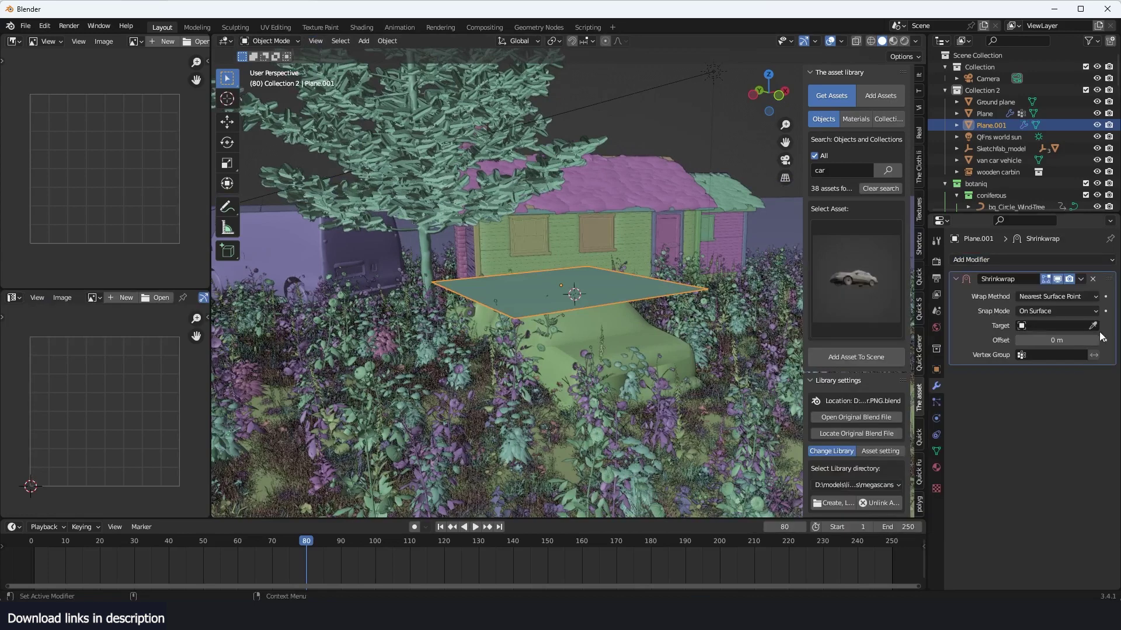
click(1094, 325)
click(620, 325)
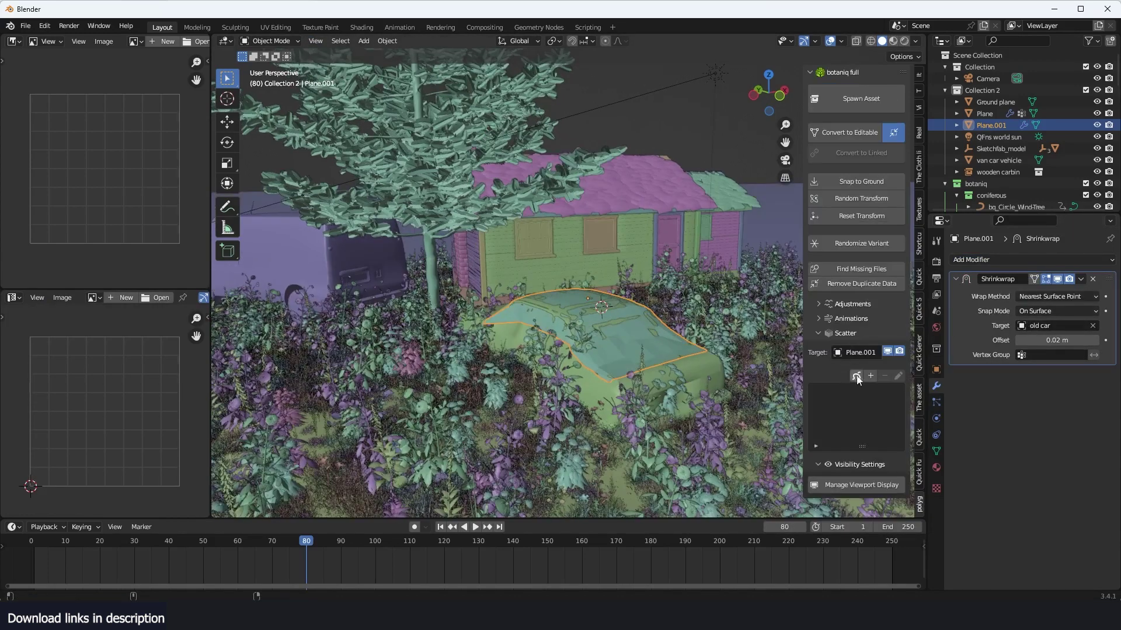
Step: Scatter the Weeds Alpine Meadow (A) asset over the plane wrapped on the old car
click(870, 381)
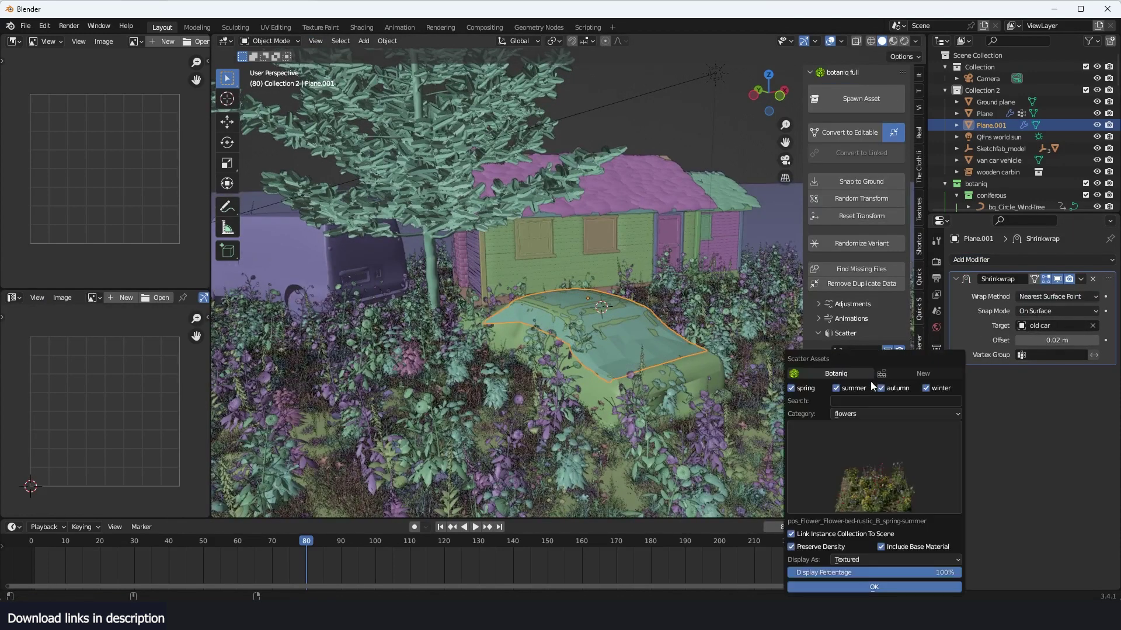
click(813, 469)
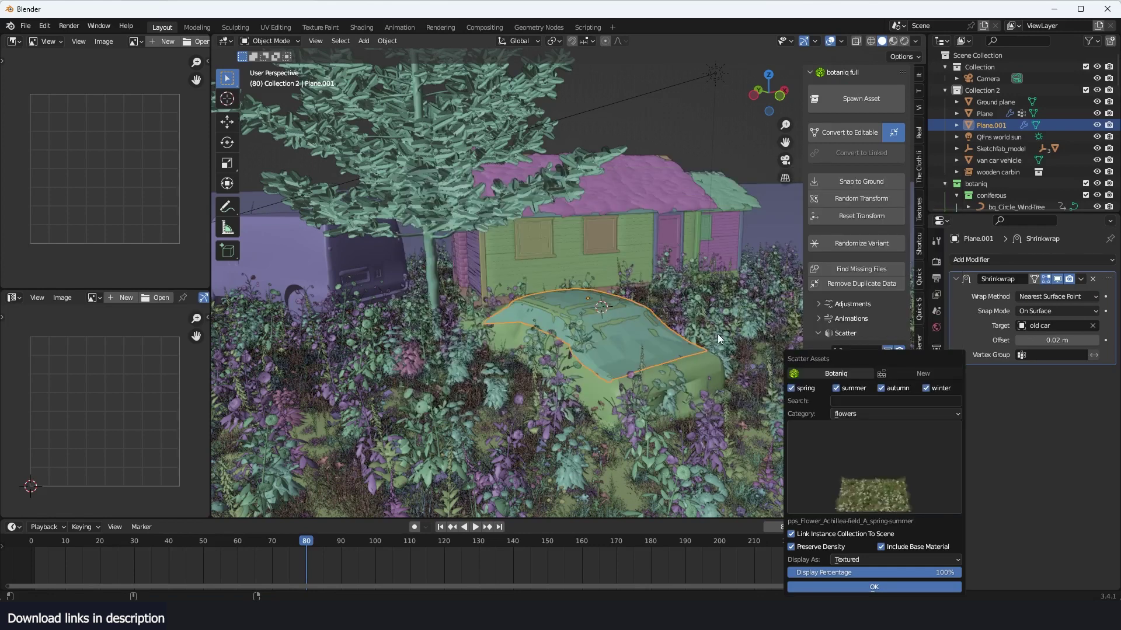
key(Return)
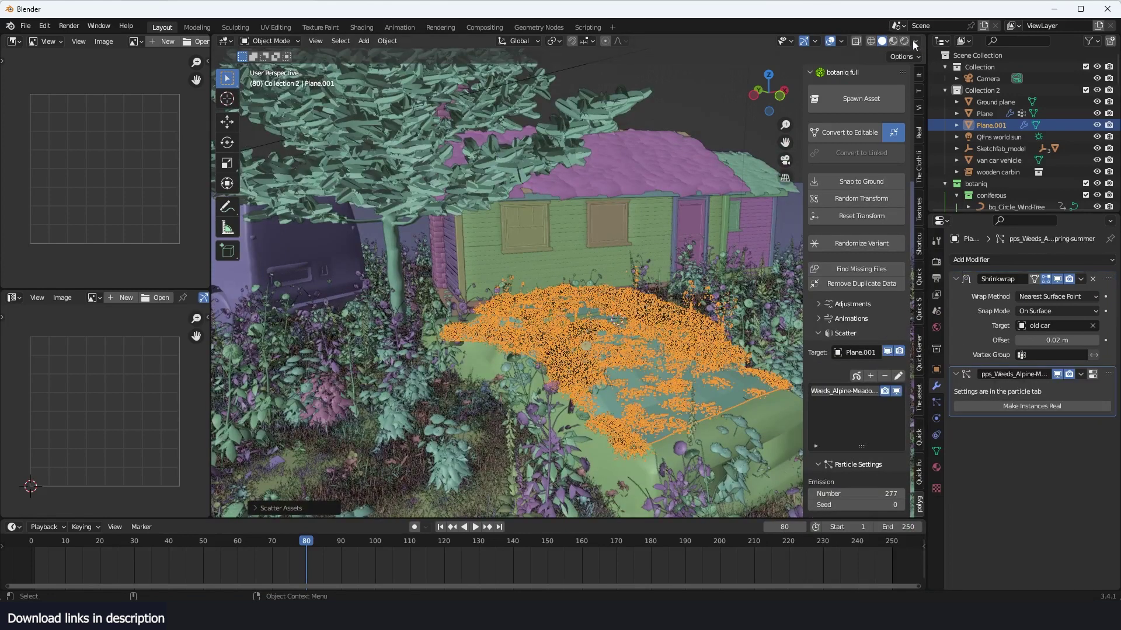
Step: Switch to rendered shading and turn off the viewport instancer display for the plane on the old car
click(912, 40)
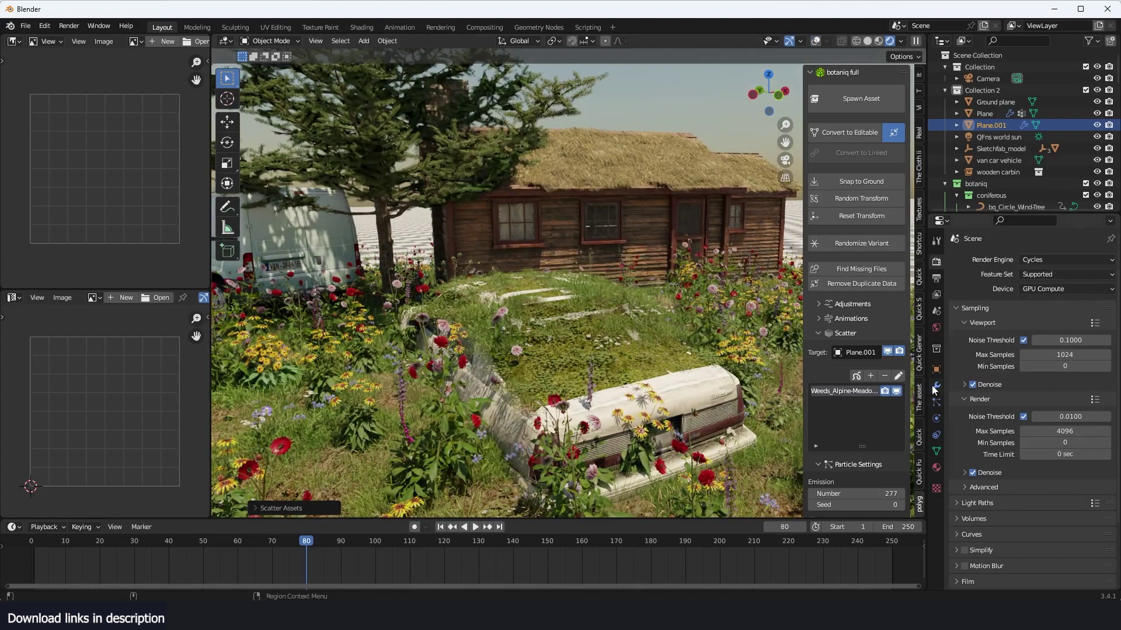
click(936, 387)
click(955, 373)
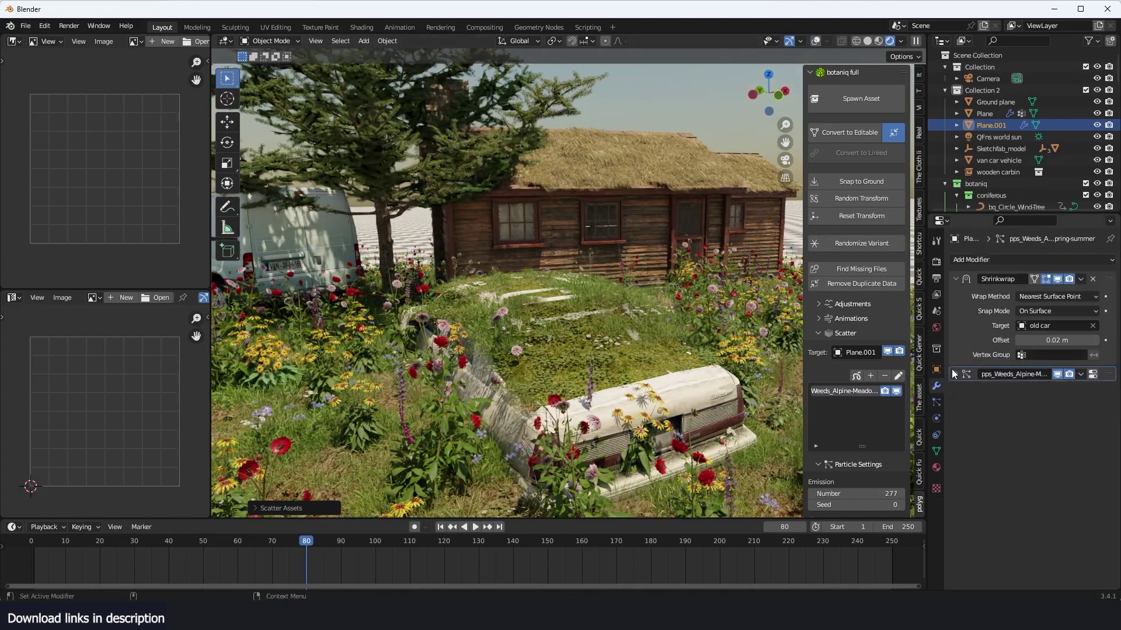
click(936, 370)
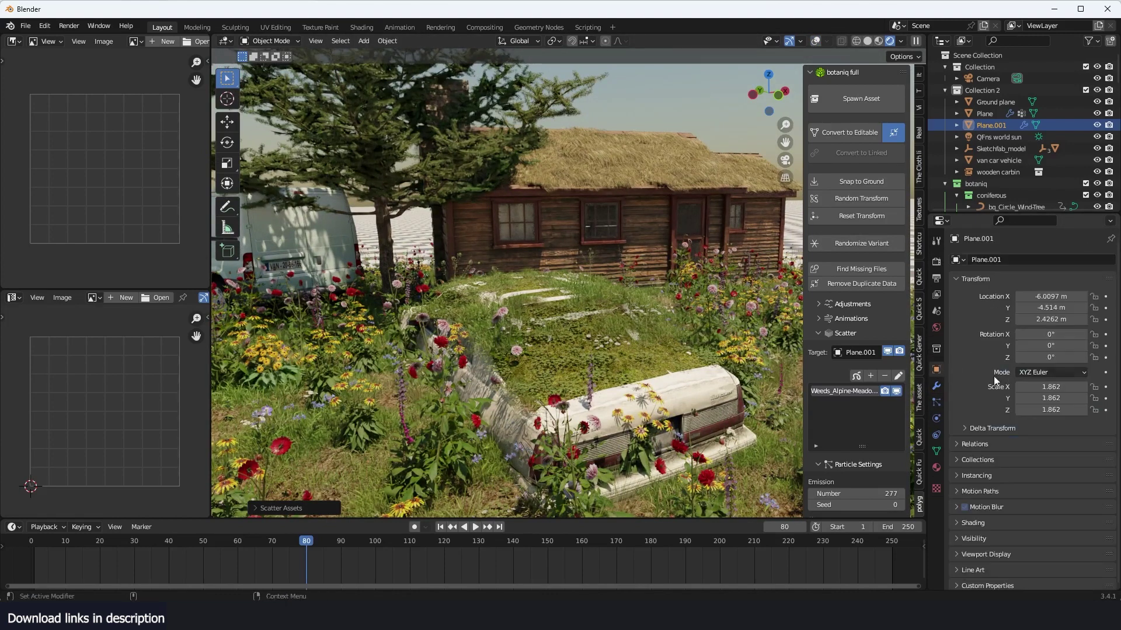
click(1006, 472)
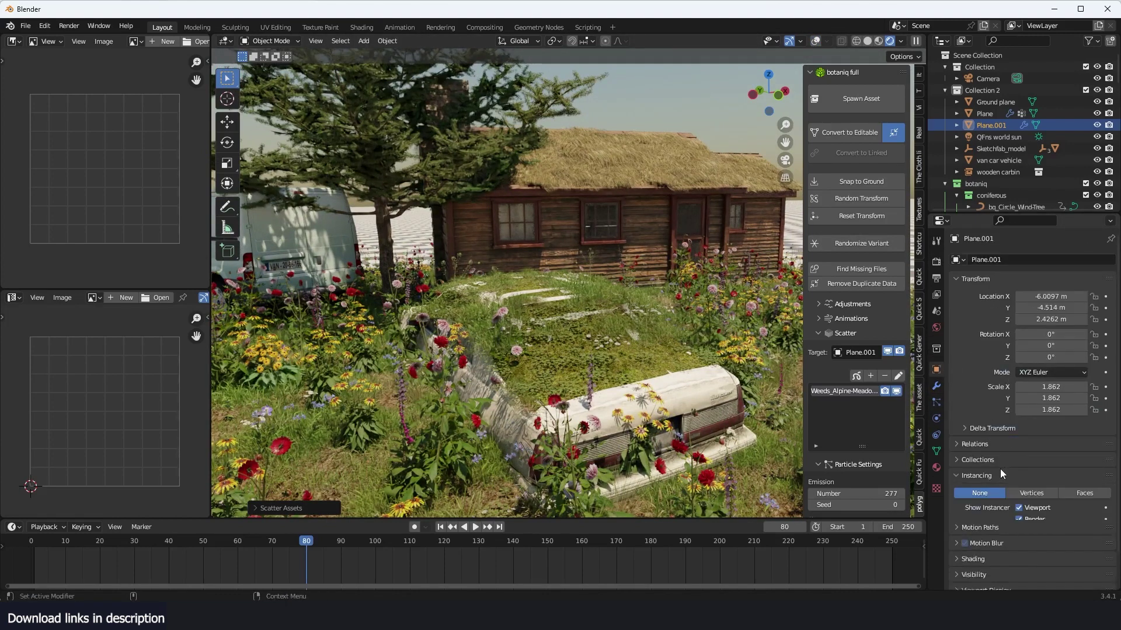
click(1018, 508)
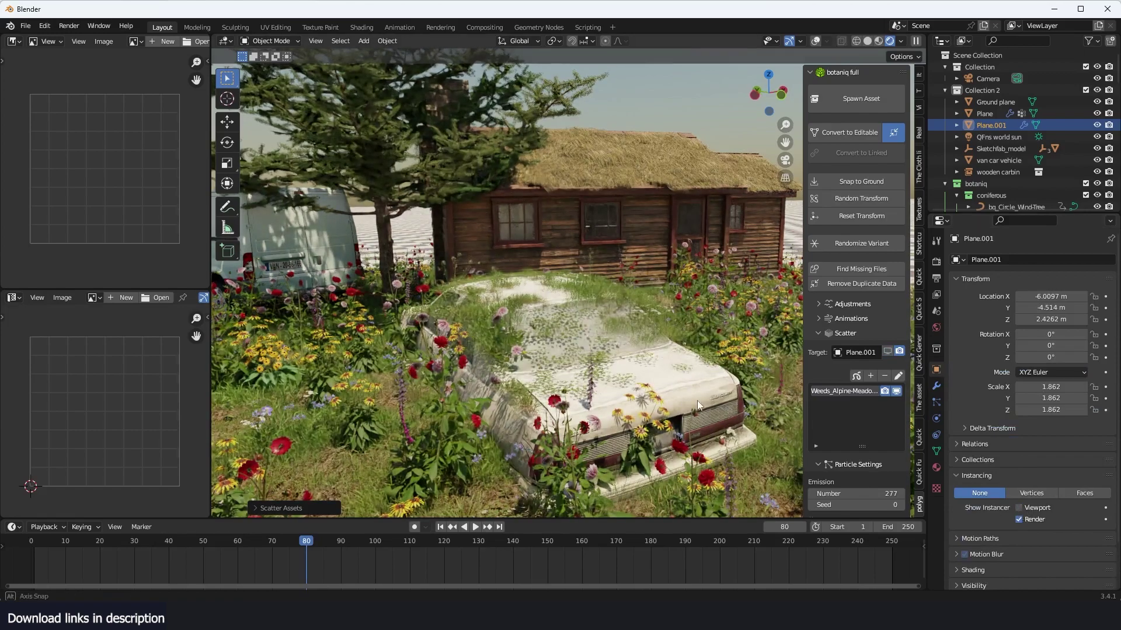
Step: Increase the number of Alpine Meadow weeds on the old car to 370
mouse_move(697, 401)
middle_down()
mouse_move(727, 396)
mouse_move(701, 397)
middle_up()
scroll(901, 444, down, 3)
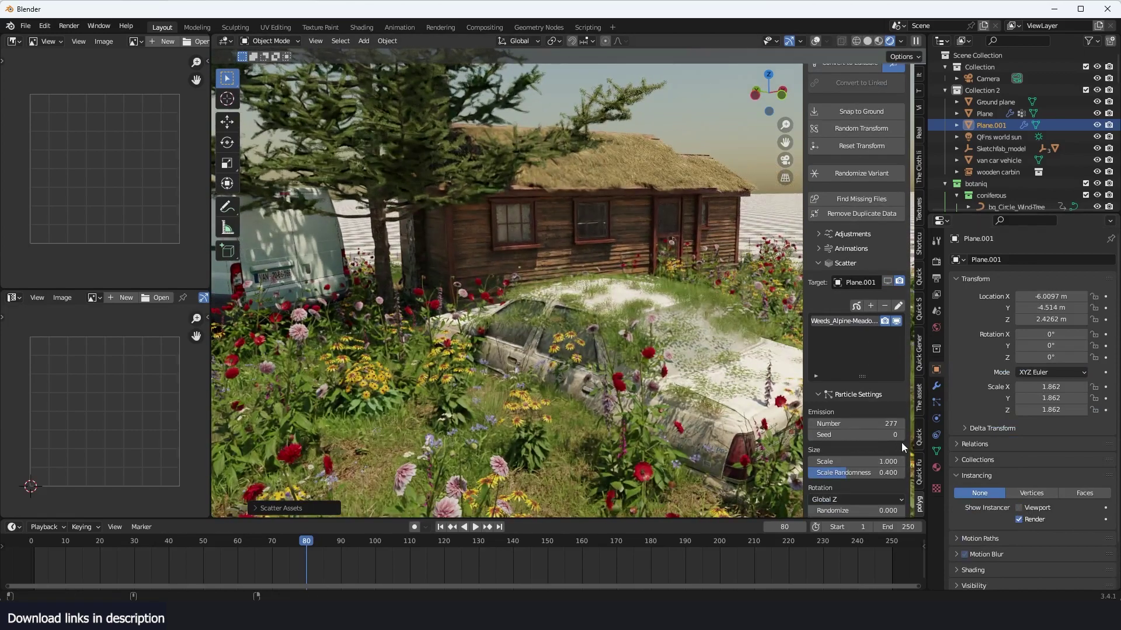
drag(858, 424, 893, 423)
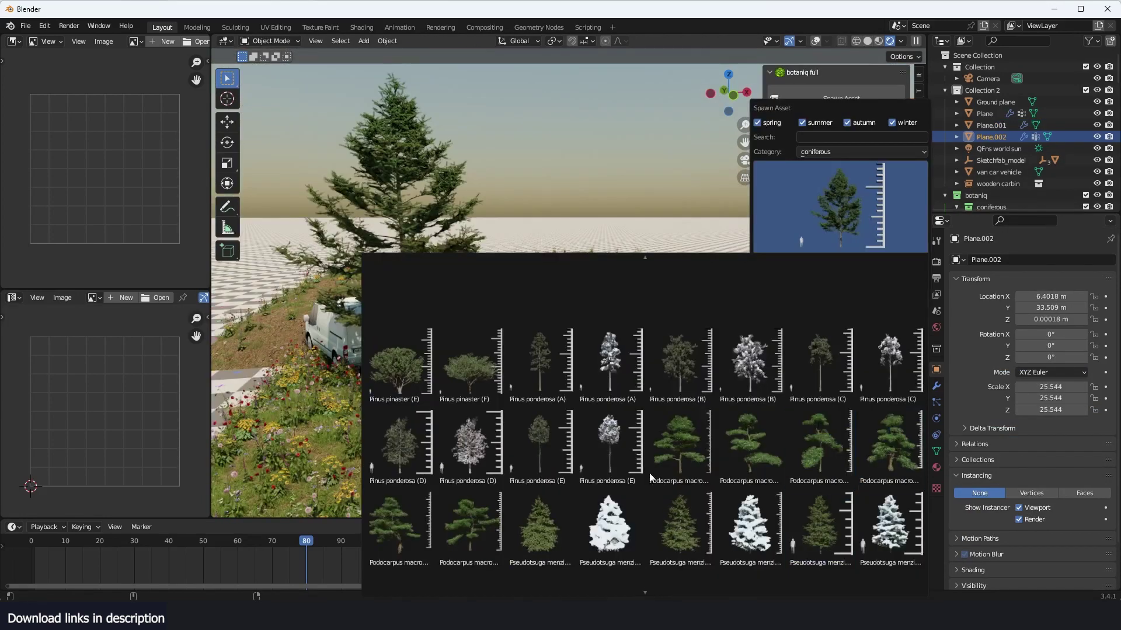
Step: Spawn the Podocarpus macrophyllus (E) coniferous tree behind the cabin and enlarge it to a scale of about 7
click(401, 528)
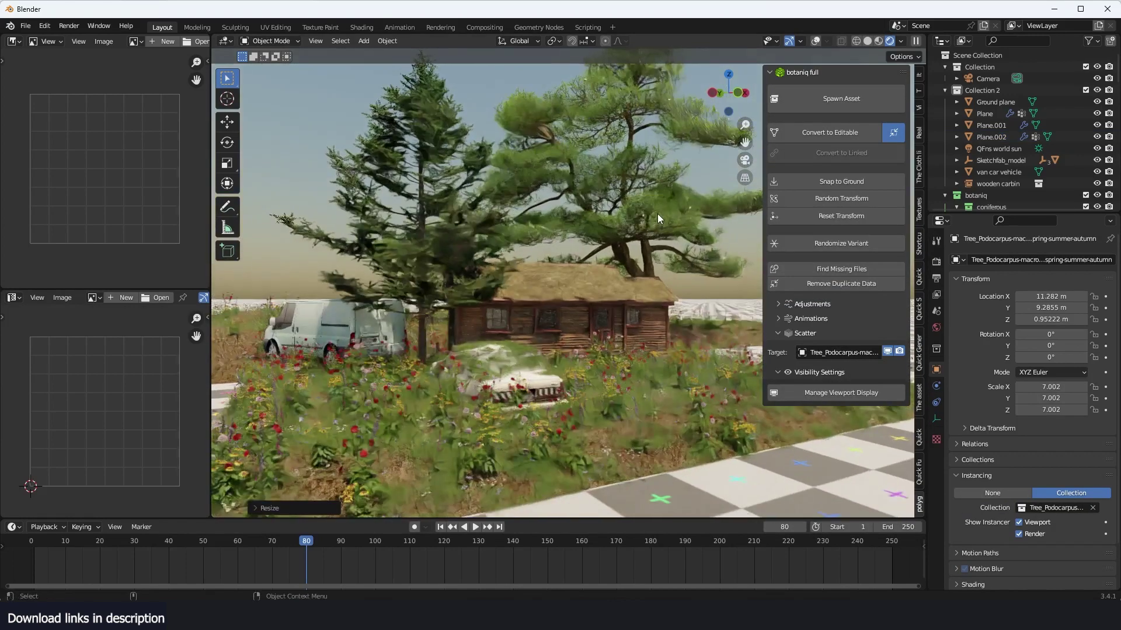
middle_drag(614, 257, 586, 280)
Step: Try to snap the old car's weed plane to the 3D cursor on the cabin roof
click(503, 343)
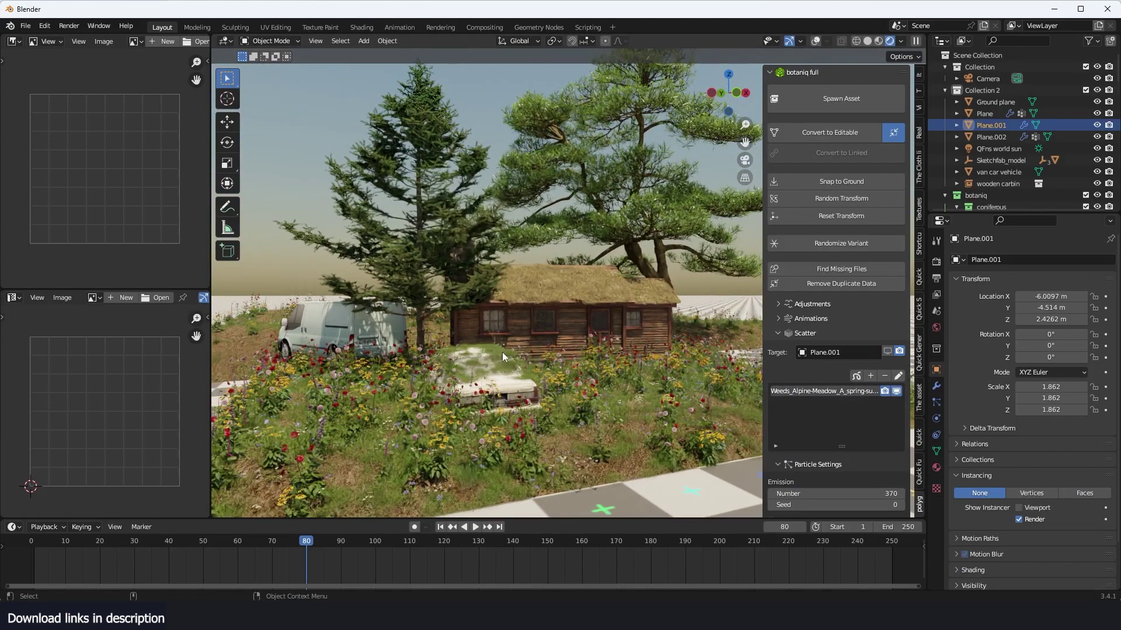
key(g)
right_click(513, 342)
middle_drag(513, 341, 506, 303)
key(shift+s)
click(524, 229)
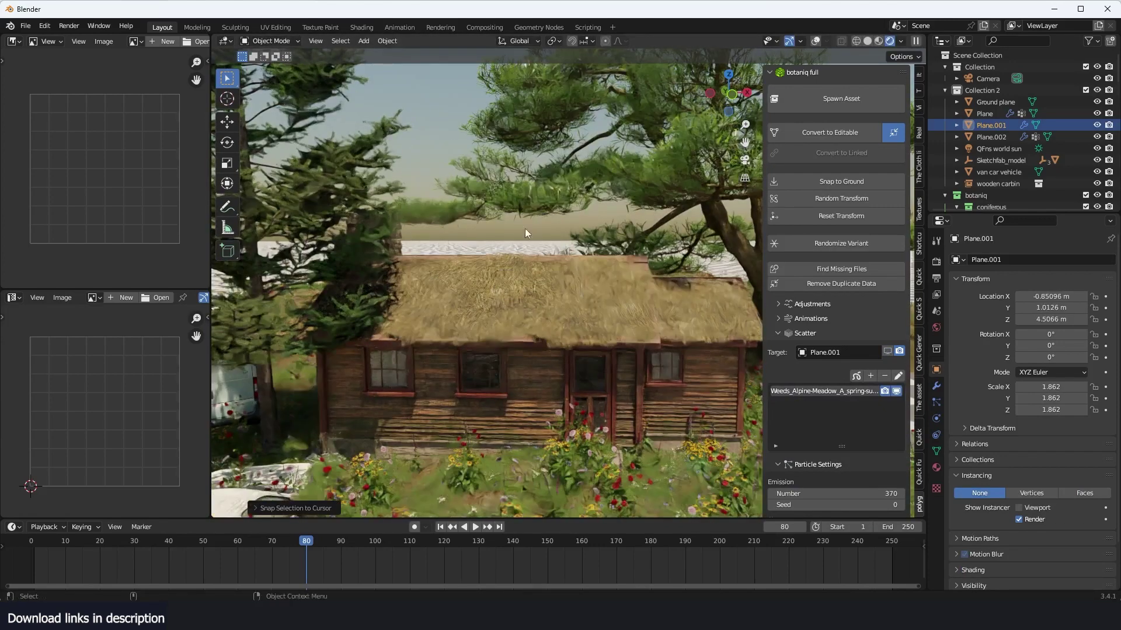
Step: Duplicate the old car's weed plane, snap the copy to the 3D cursor, and place it on the cabin's thatched roof
scroll(526, 258, down, 5)
key(shift+d)
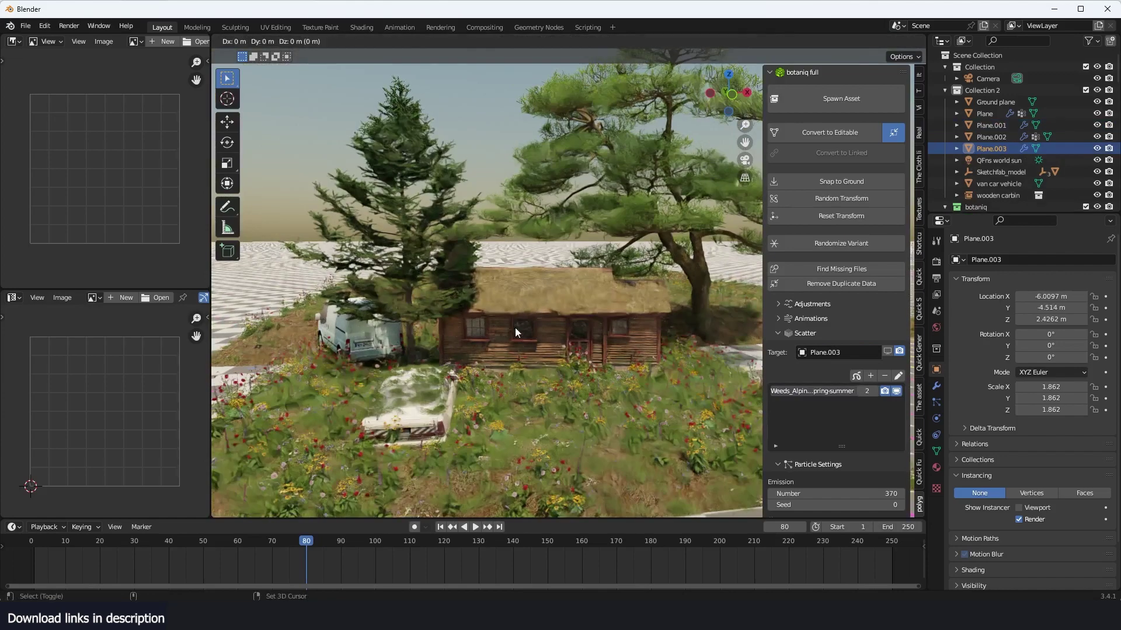
right_click(515, 327)
key(shift+s)
click(520, 220)
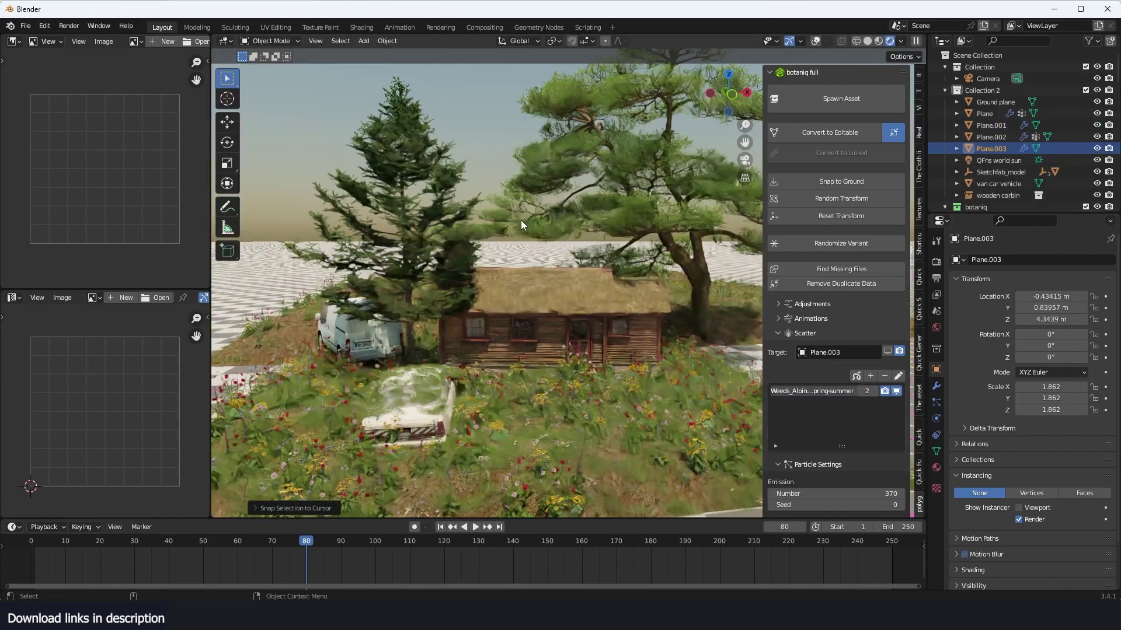
click(936, 386)
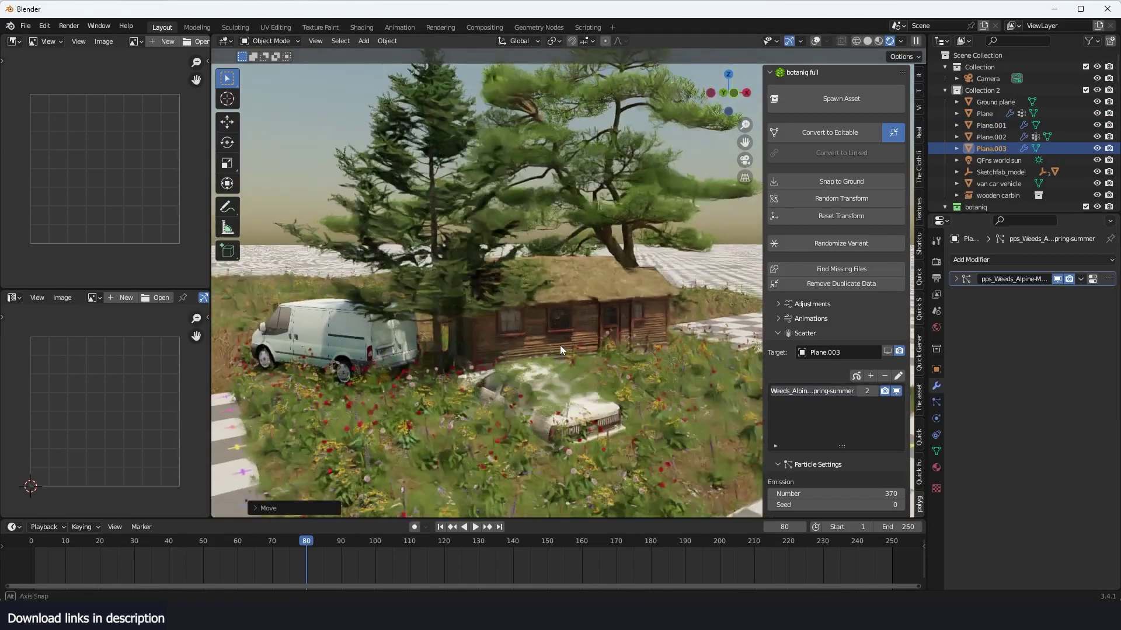
middle_drag(560, 345, 584, 343)
scroll(583, 344, up, 3)
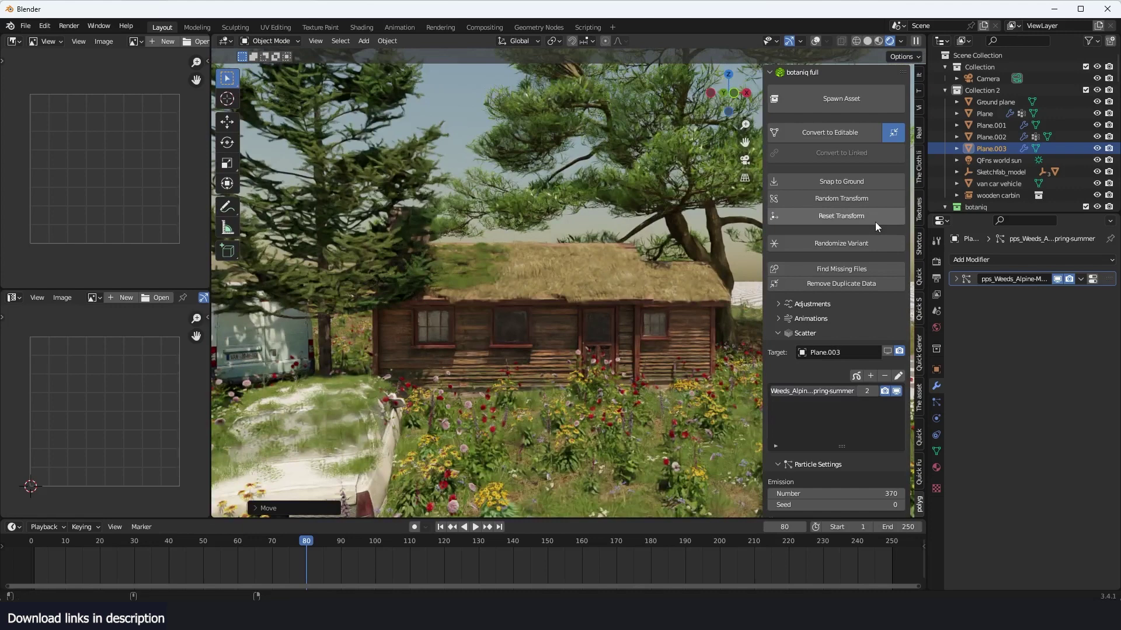
Step: Draw a Basic (A) vine down the cabin's front wall, convert it, and set its stem size to 2.38
click(860, 106)
click(840, 182)
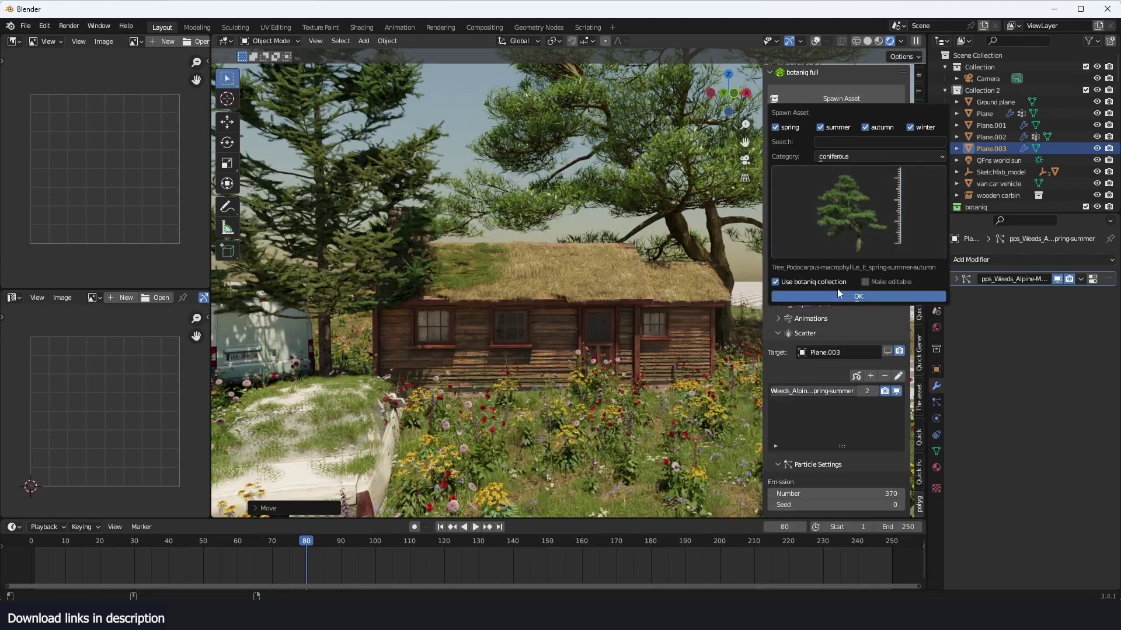
click(856, 376)
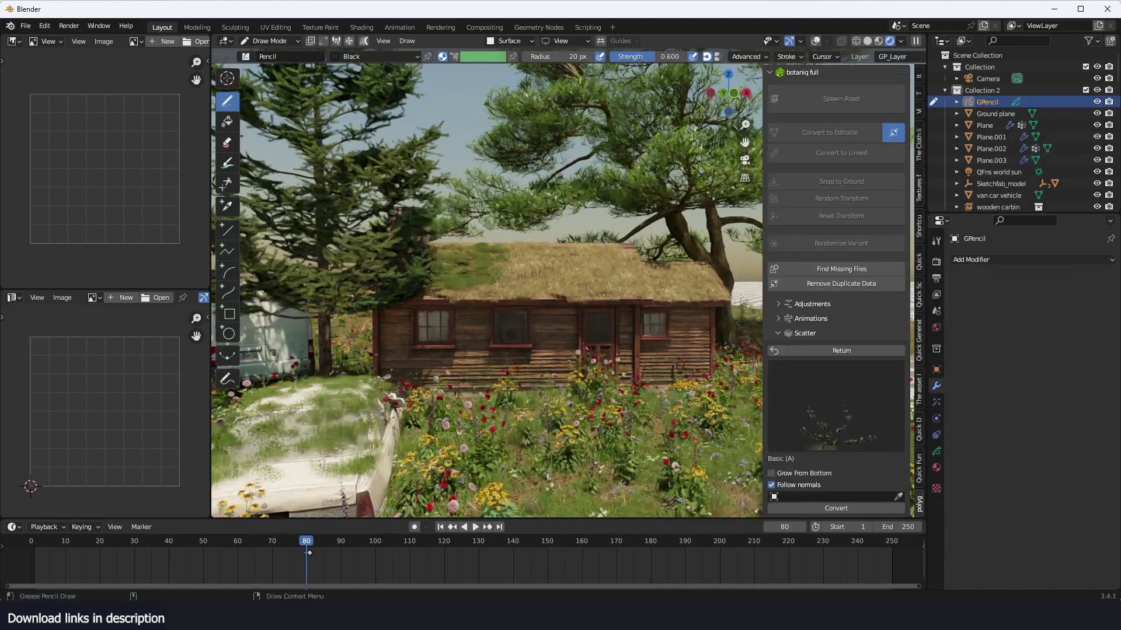
scroll(540, 410, up, 3)
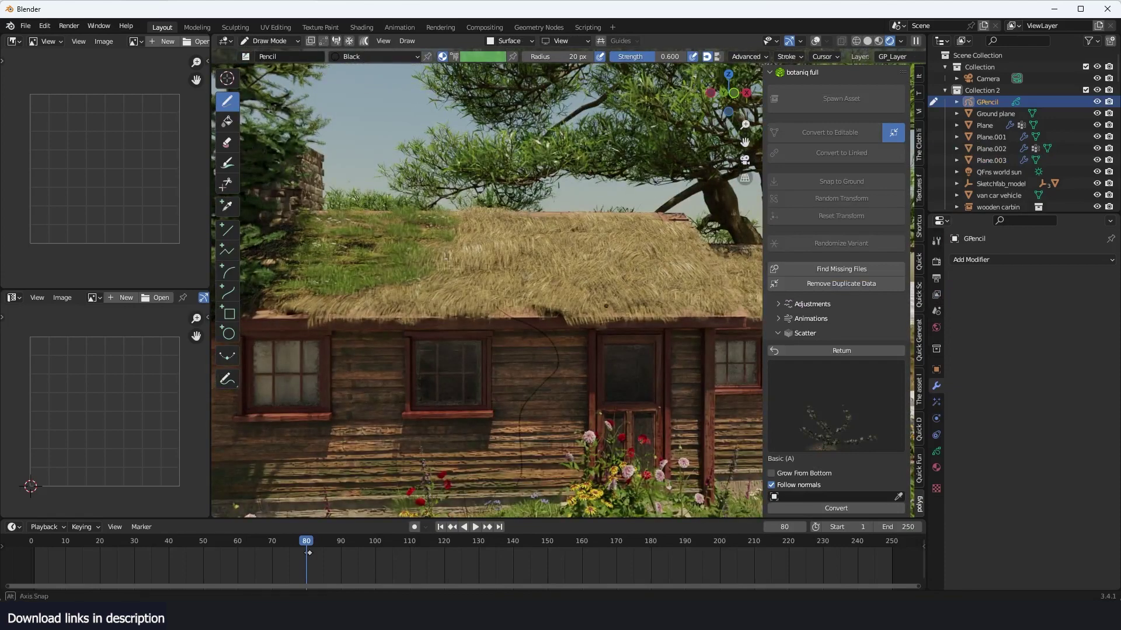
middle_drag(606, 306, 559, 298)
scroll(559, 298, down, 2)
scroll(824, 447, down, 1)
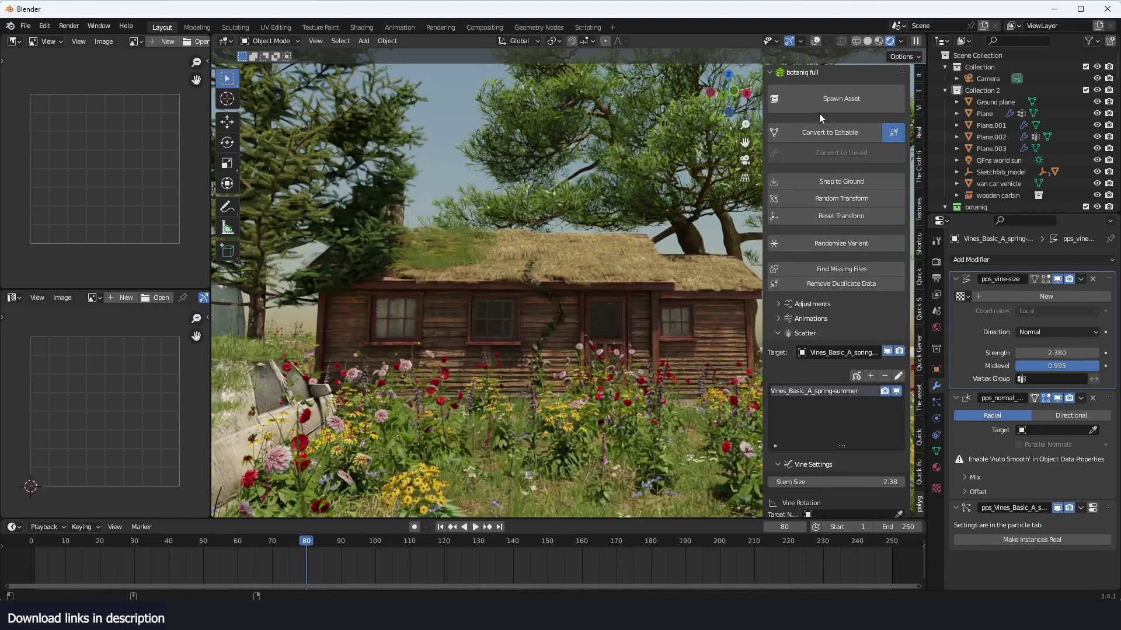
Step: Spawn the Hanging (C) asset from the ivy category and position it along the cabin's front eave
click(821, 110)
click(841, 159)
click(825, 235)
click(823, 234)
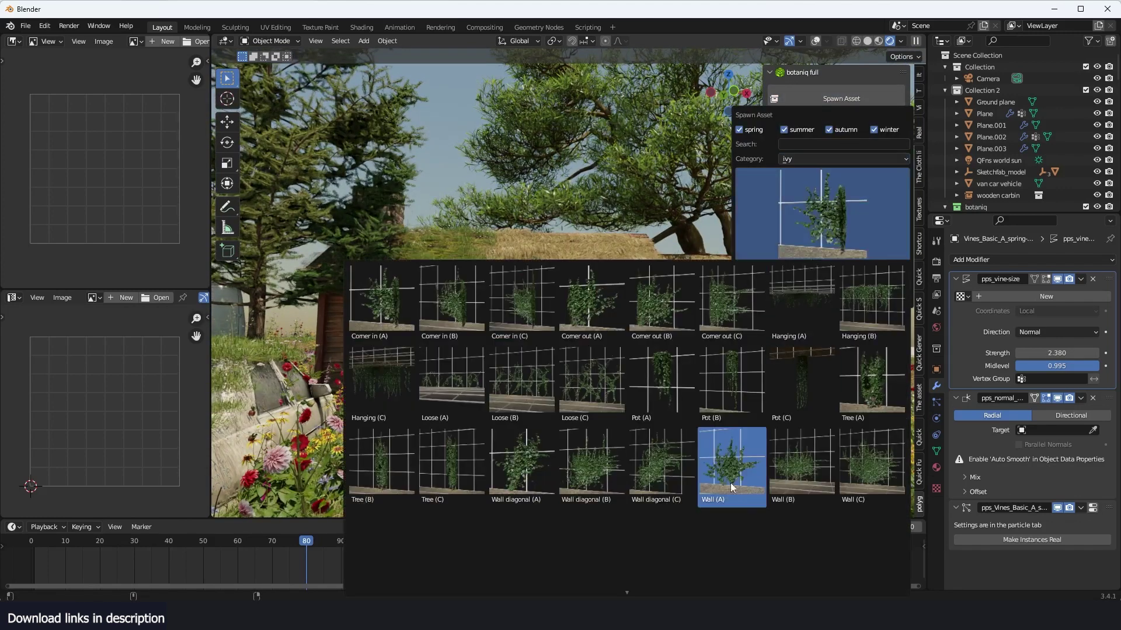
click(382, 359)
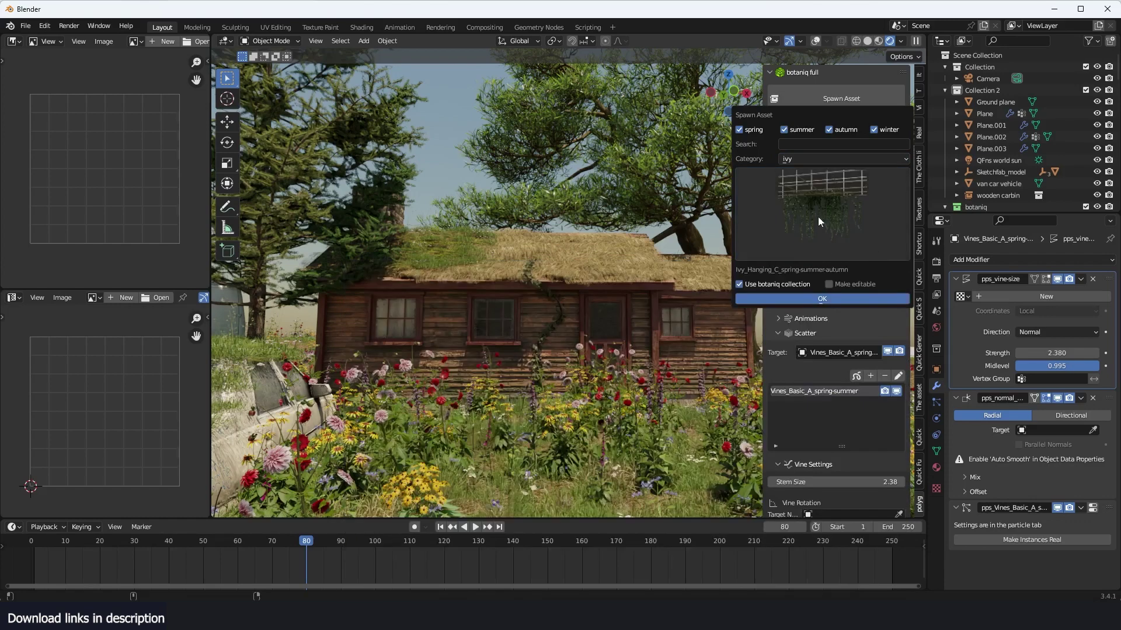
click(839, 299)
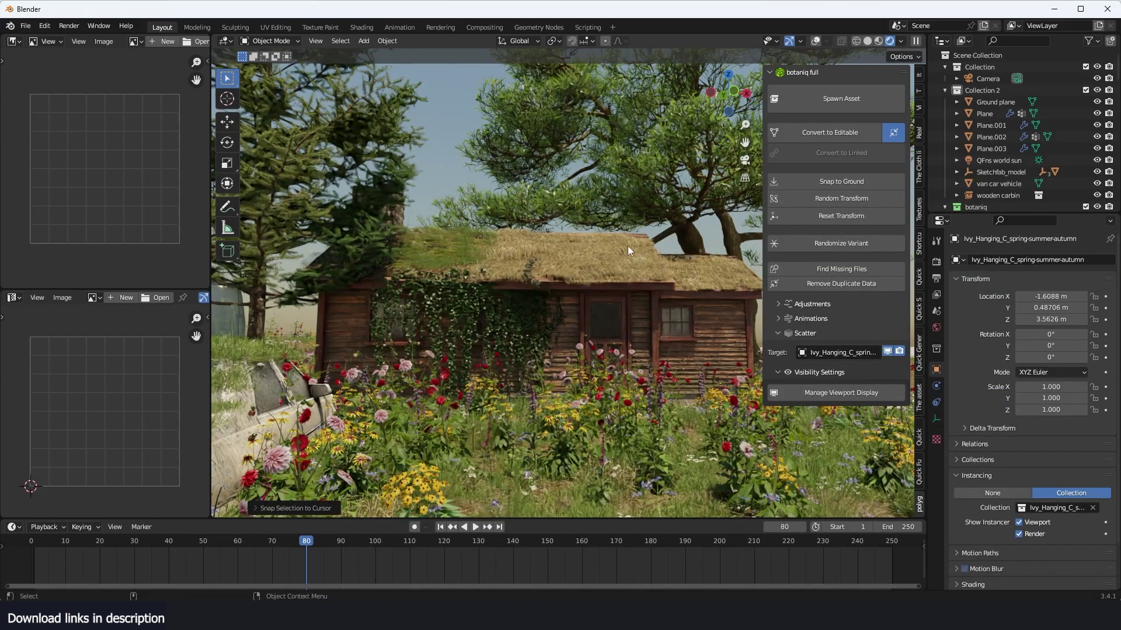
key(g)
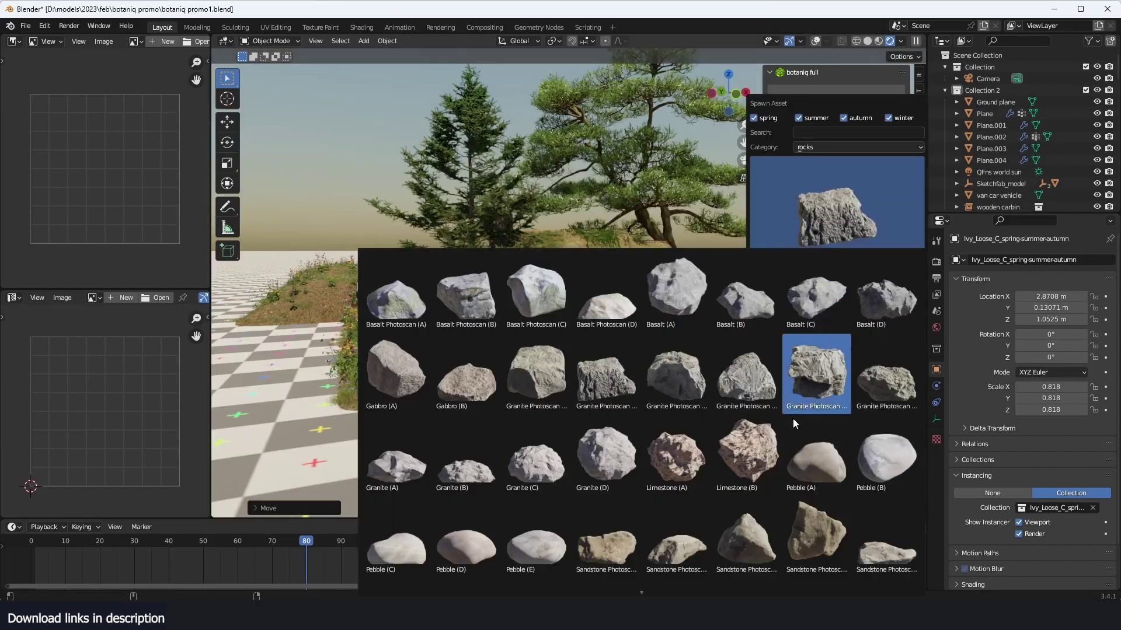
Step: Spawn the Acer-pseudoplatanus (C) summer asset from the sapling category and scale it up to about 3.74
scroll(629, 579, down, 1)
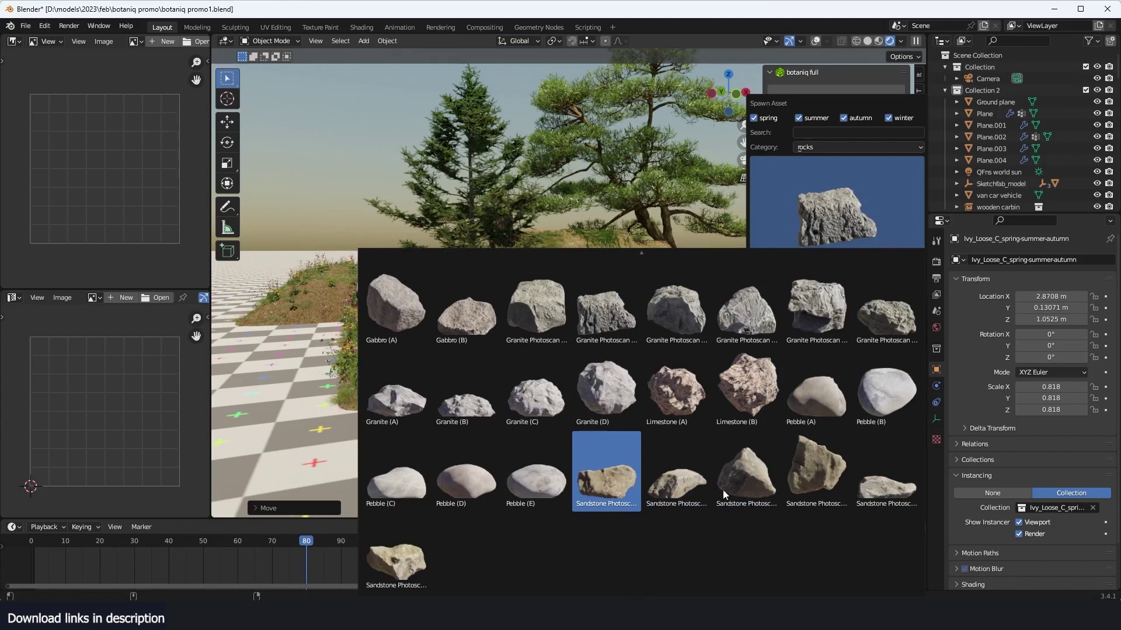
click(879, 149)
click(848, 232)
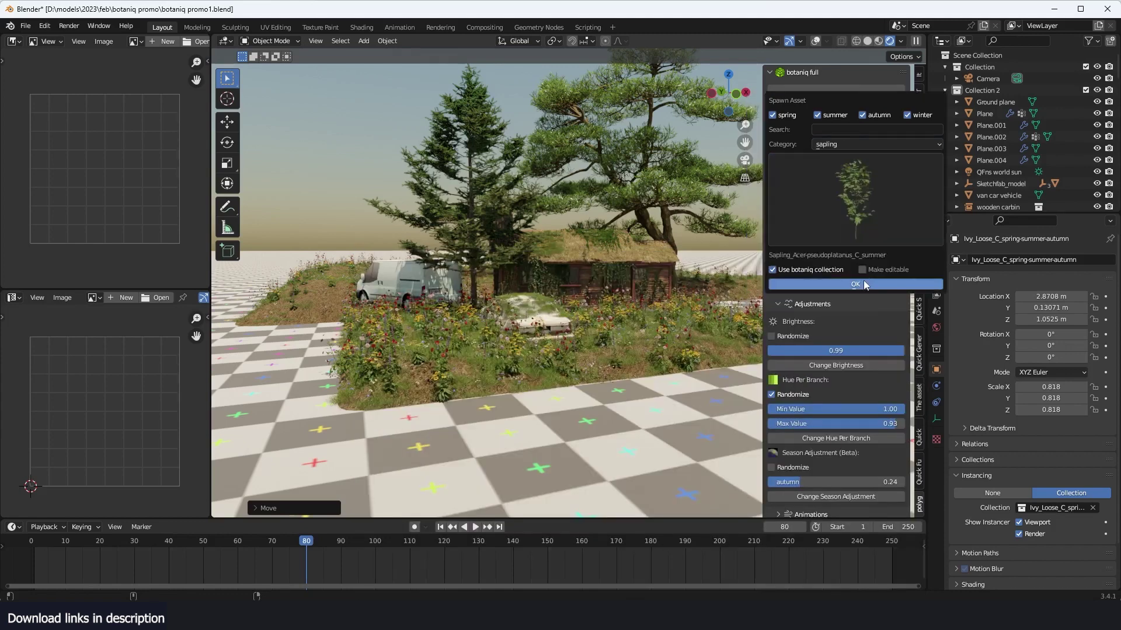
click(836, 287)
key(s)
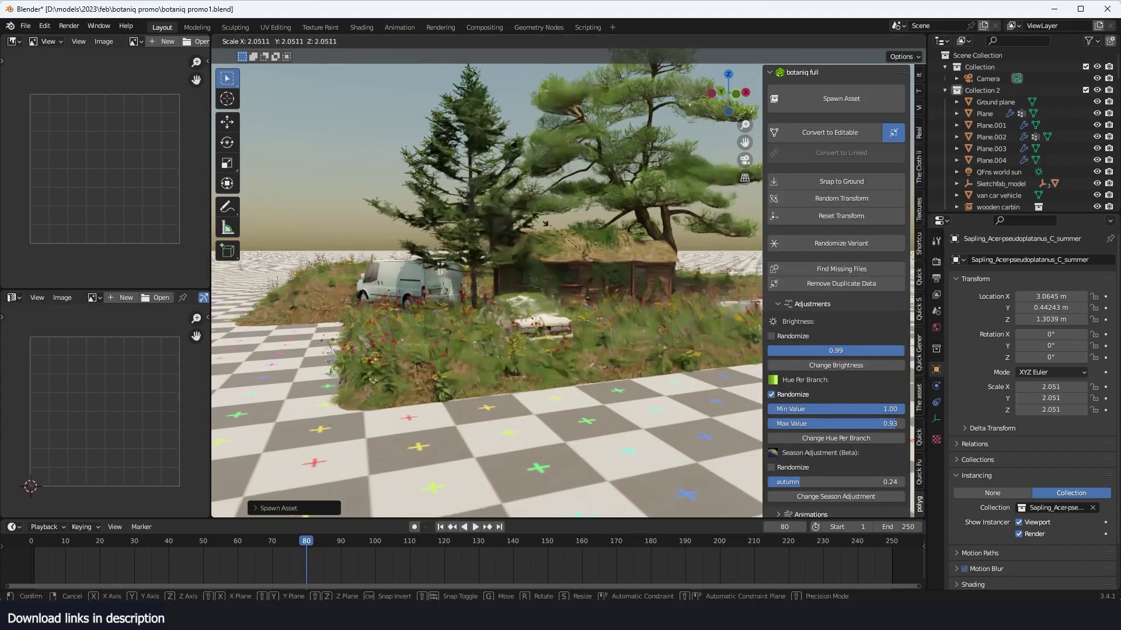
click(717, 212)
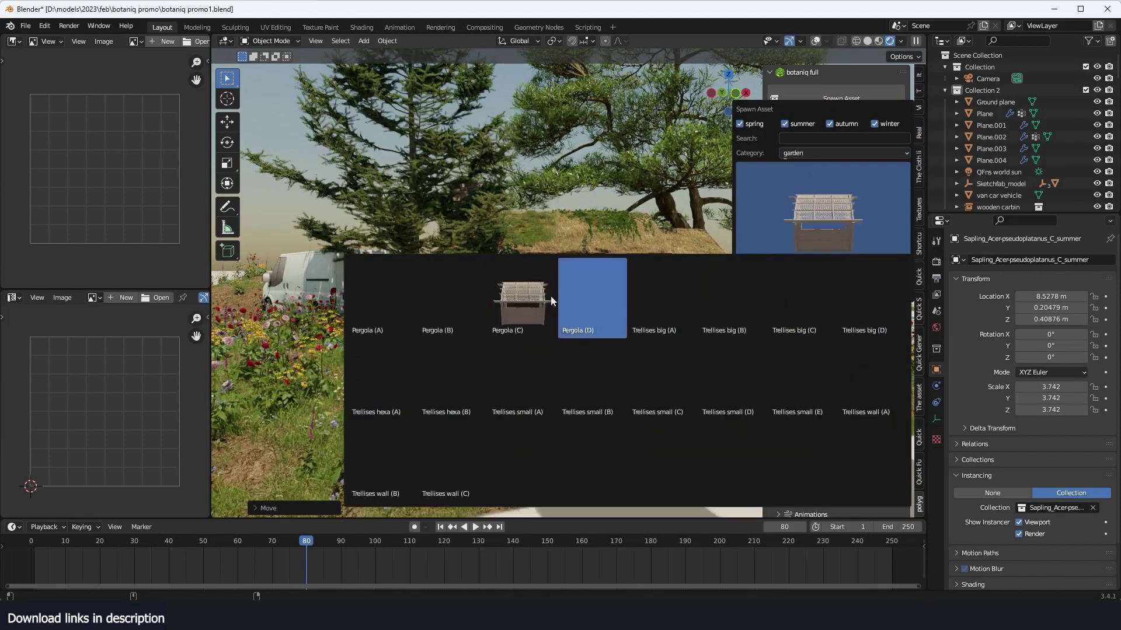
Step: Spawn Pergola (C) from the garden category, snap it to the 3D cursor beside the van, scale it to about 1.15, and adjust its position
click(525, 312)
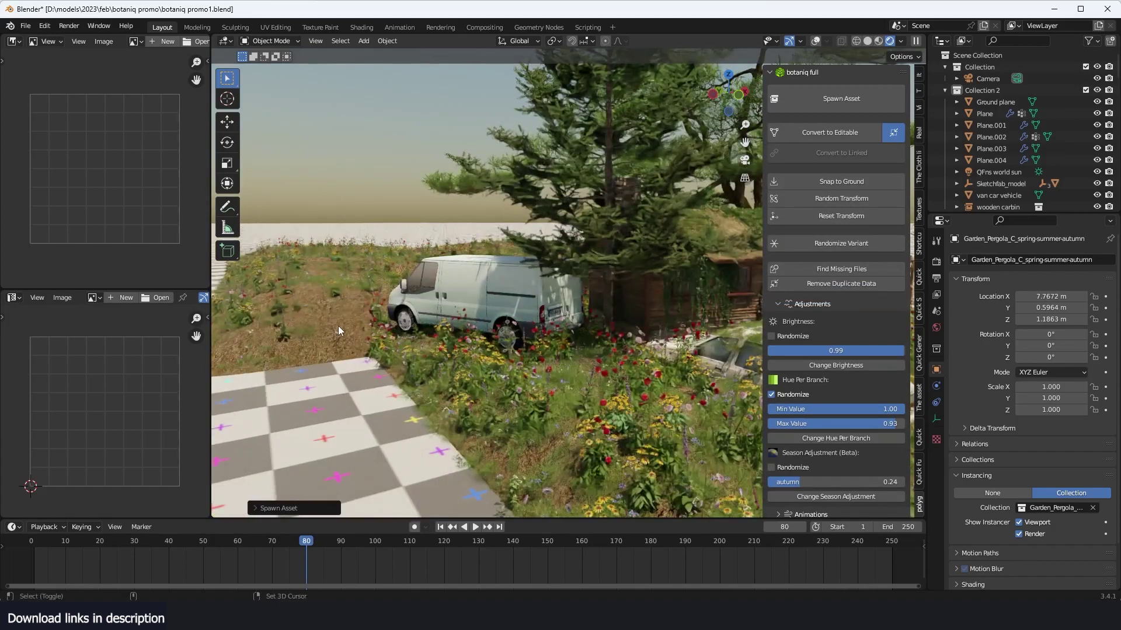
key(shift+s)
click(345, 226)
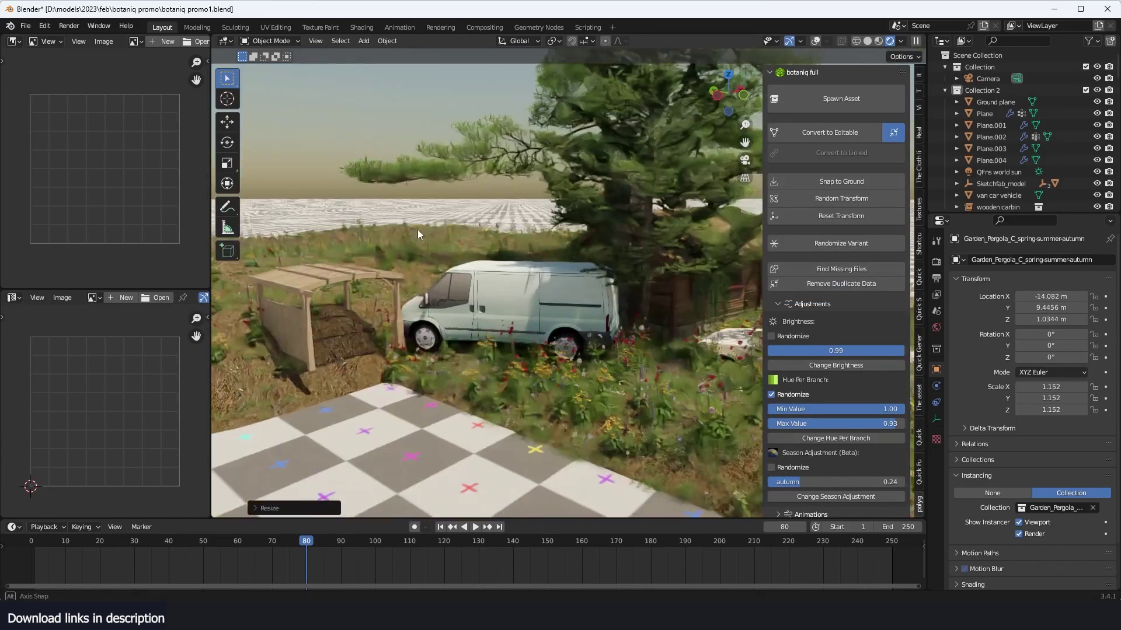
middle_drag(418, 230, 447, 223)
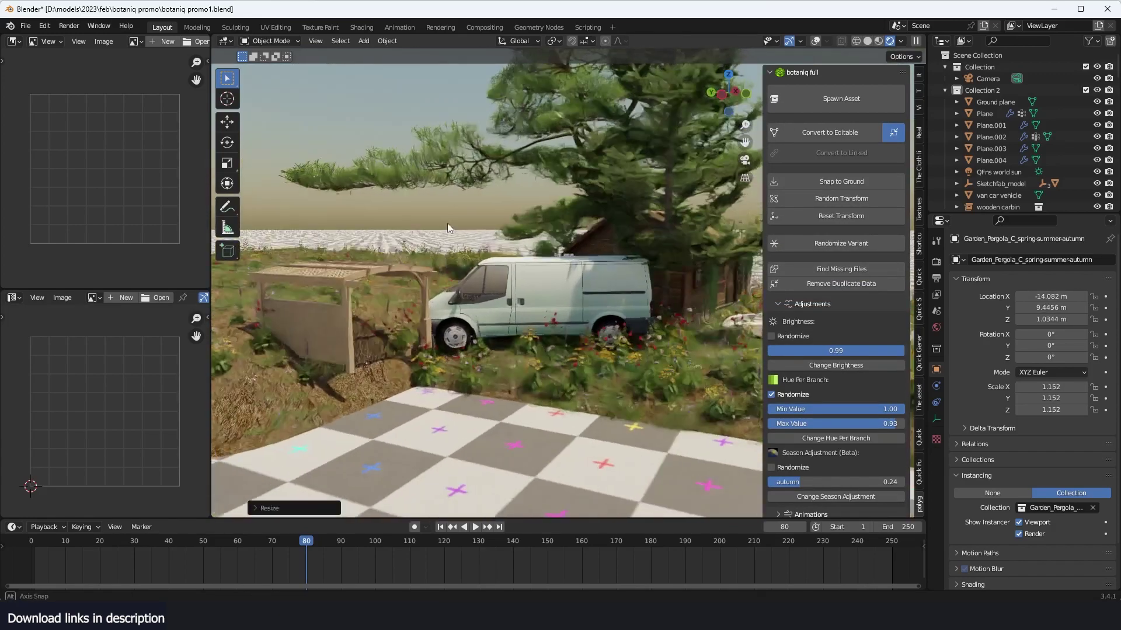
key(KP_7)
key(g)
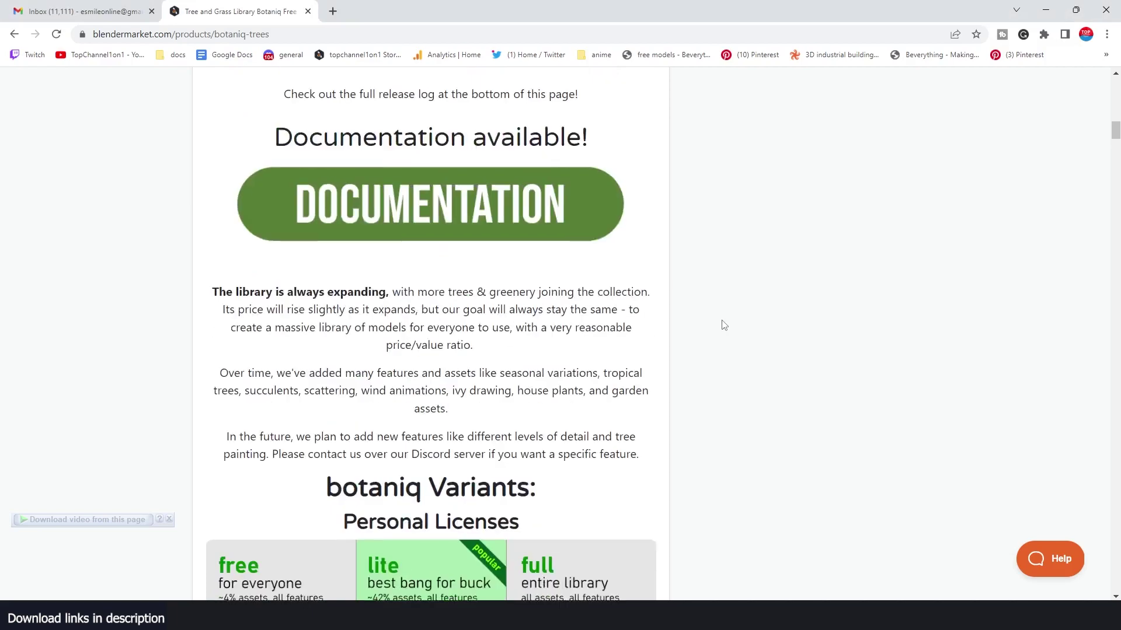
Step: Switch to the botaniq product page on Blender Market and examine the product versions, discount offer and scatter feature descriptions
scroll(724, 325, up, 20)
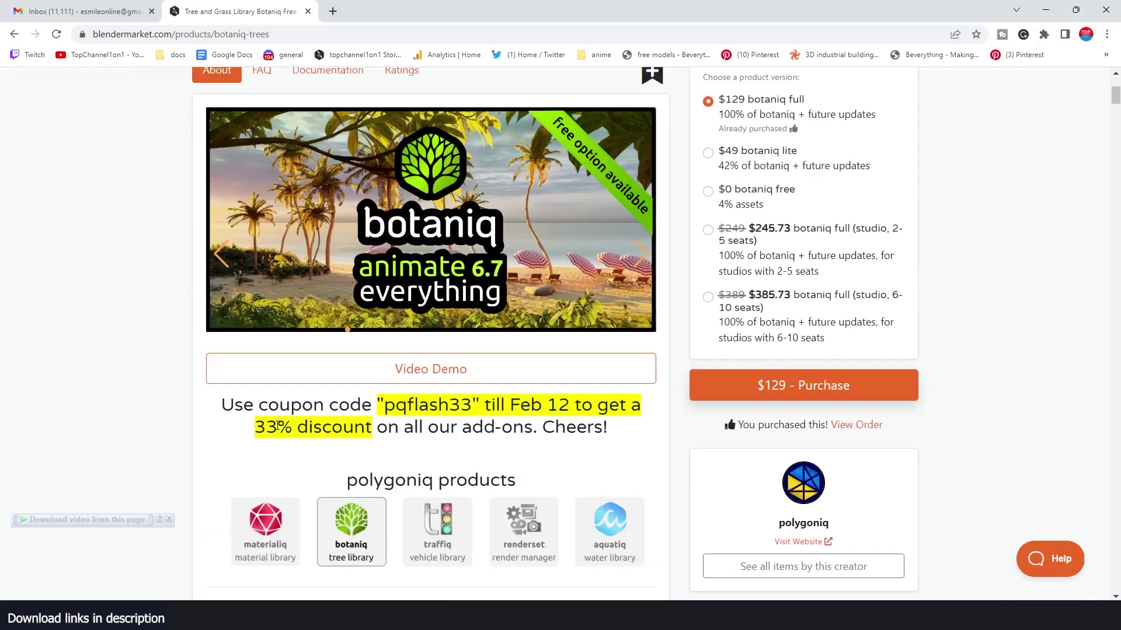
scroll(300, 427, down, 6)
scroll(325, 423, up, 10)
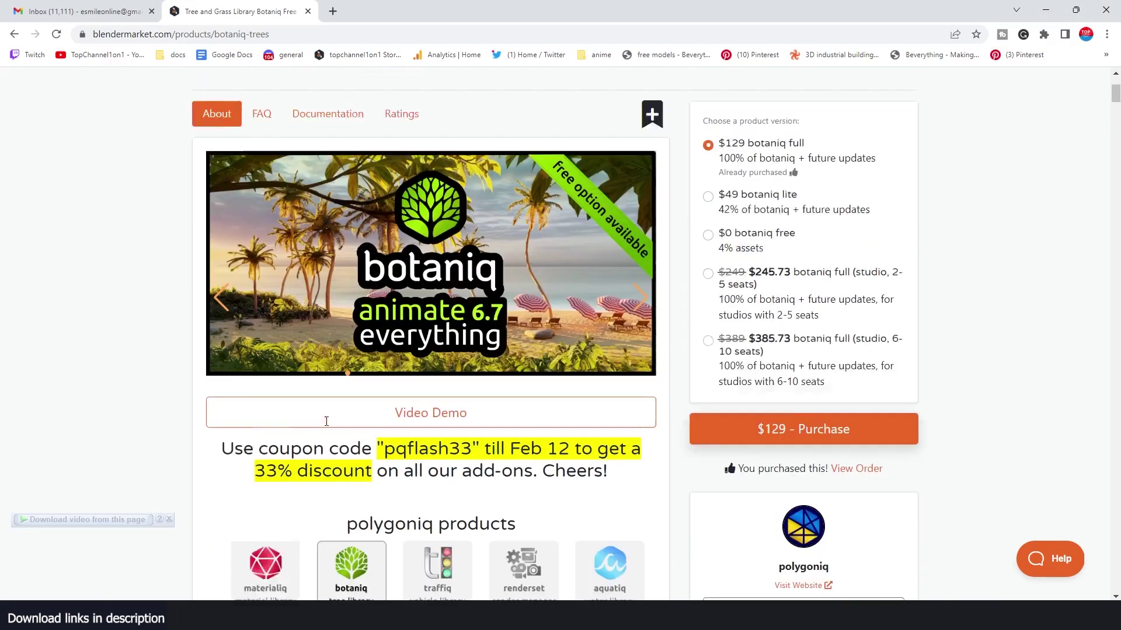
scroll(415, 380, down, 15)
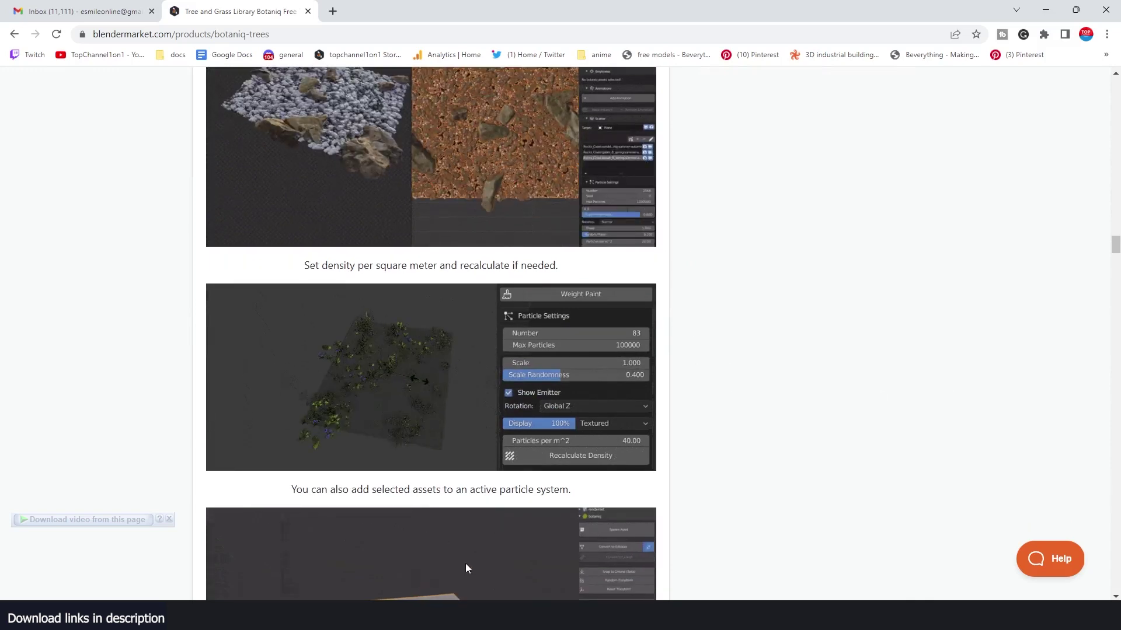